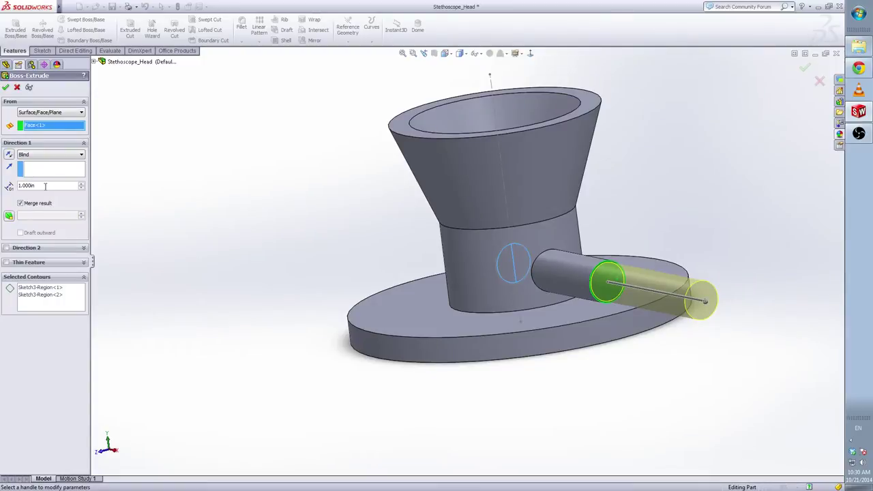
# - Extrude the Sketch3 regions 0.25 in blind from the side tube's end face, merging the result, and hide Sketch3
pyautogui.moveTo(51, 186); pyautogui.dragTo(2, 185)
pyautogui.write('0.25')
pyautogui.press('Return')
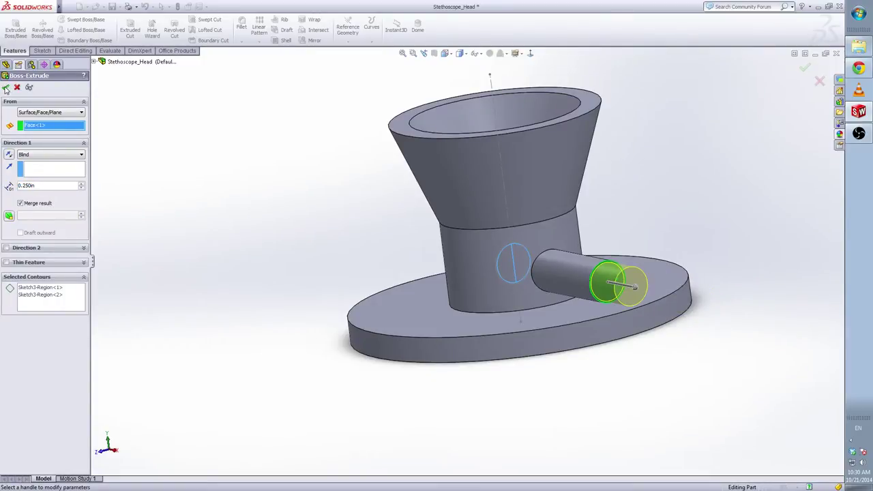
pyautogui.click(5, 88)
pyautogui.moveTo(273, 268); pyautogui.dragTo(306, 267, button='middle')
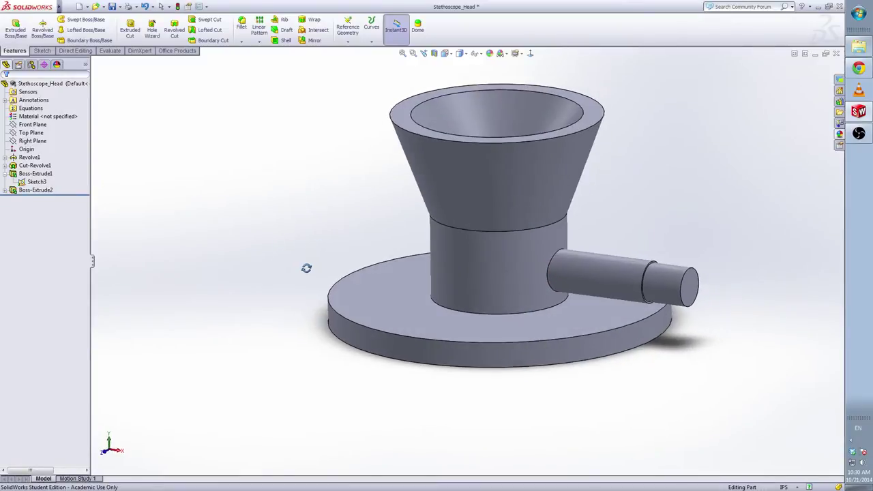
pyautogui.rightClick(36, 181)
pyautogui.click(49, 155)
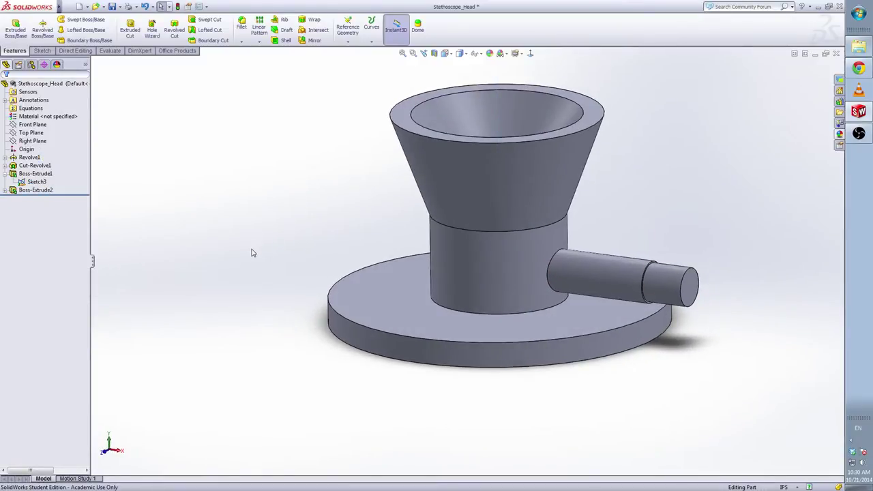
# - Add a 0.05 in constant-radius fillet to the cup's outer rim edge and the base disc's upper and lower outer edges
pyautogui.scroll(3, 257, 262)
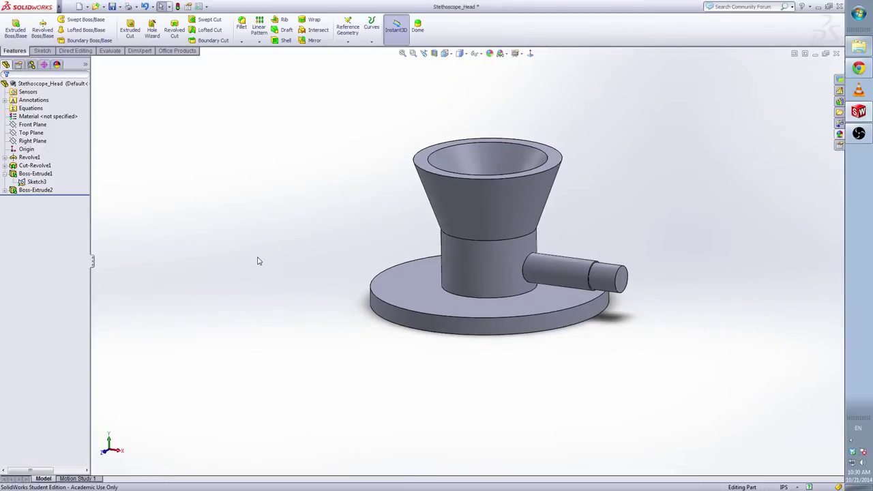
pyautogui.click(241, 26)
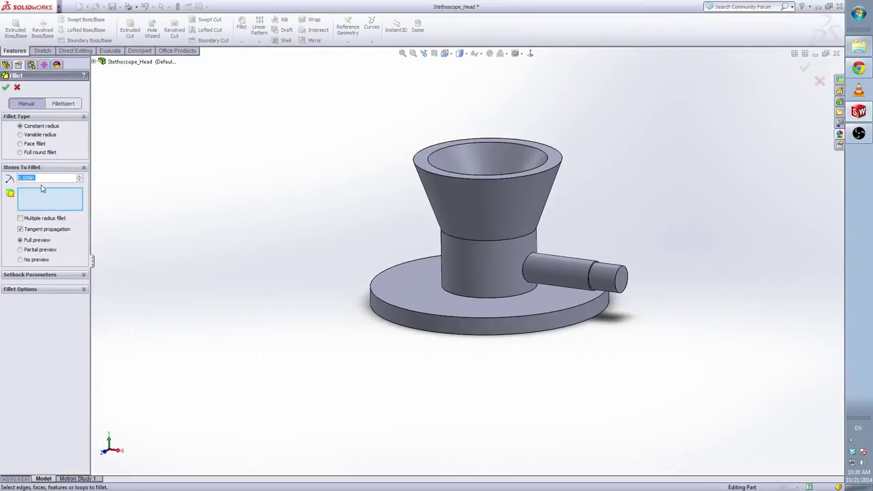
pyautogui.press('BackSpace')
pyautogui.write('05')
pyautogui.press('Return')
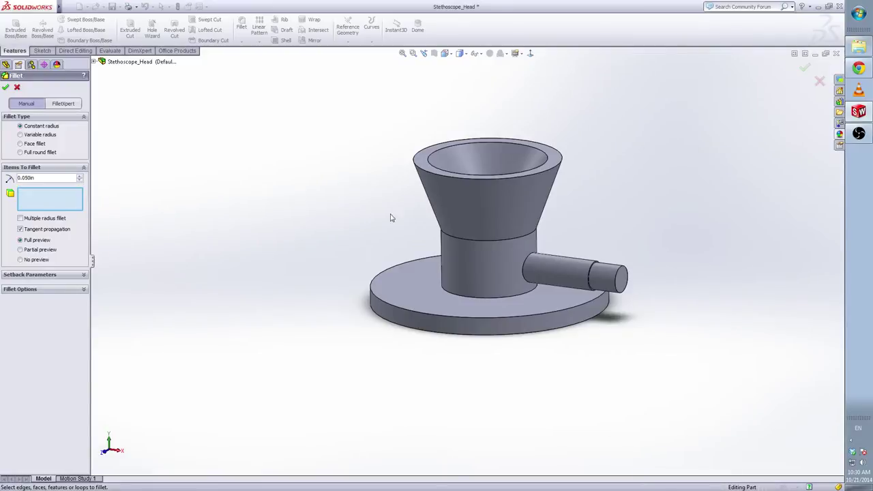
pyautogui.click(424, 170)
pyautogui.click(405, 312)
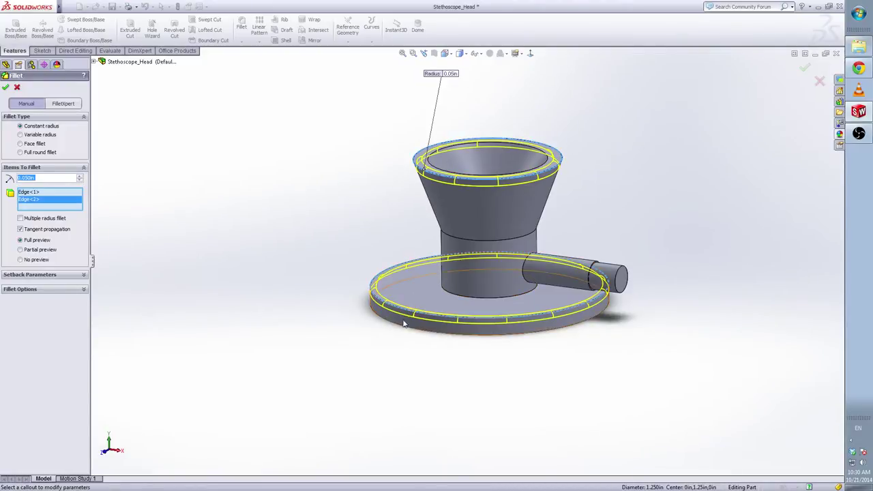
pyautogui.click(402, 329)
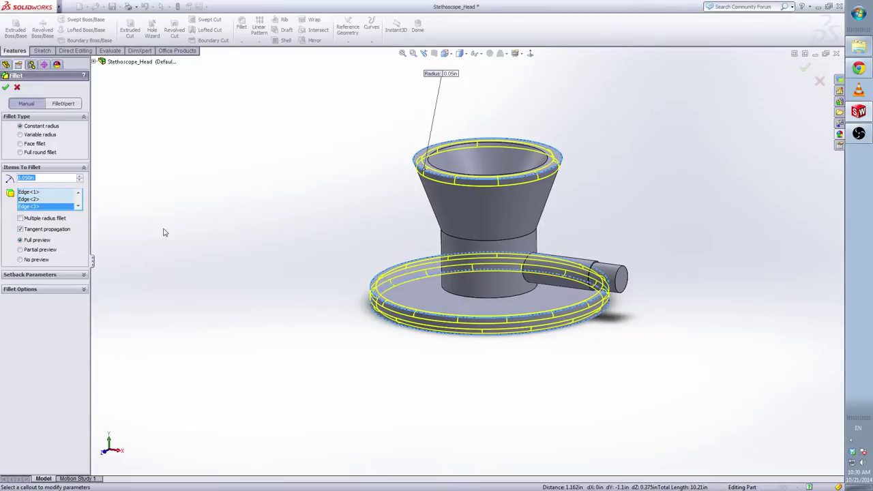
pyautogui.click(5, 89)
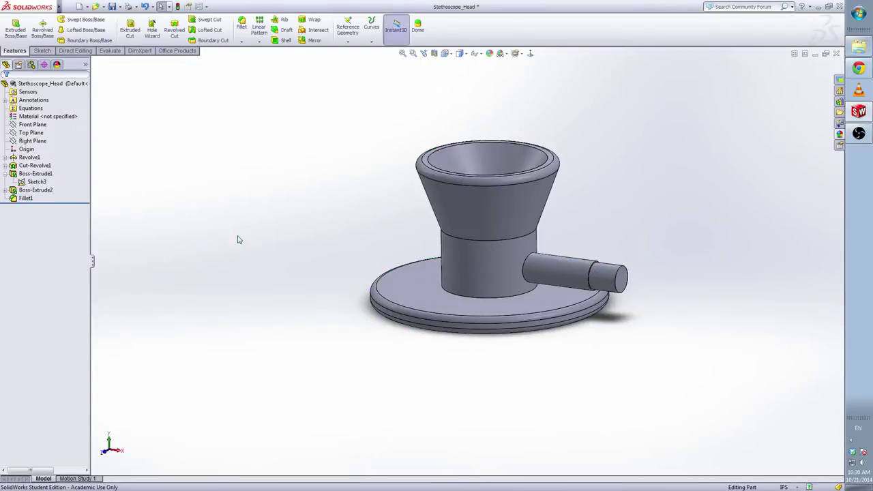
# - Set the whole part's color to white (RGB 255, 255, 255) and save the part
pyautogui.moveTo(241, 242); pyautogui.dragTo(102, 123, button='middle')
pyautogui.rightClick(39, 83)
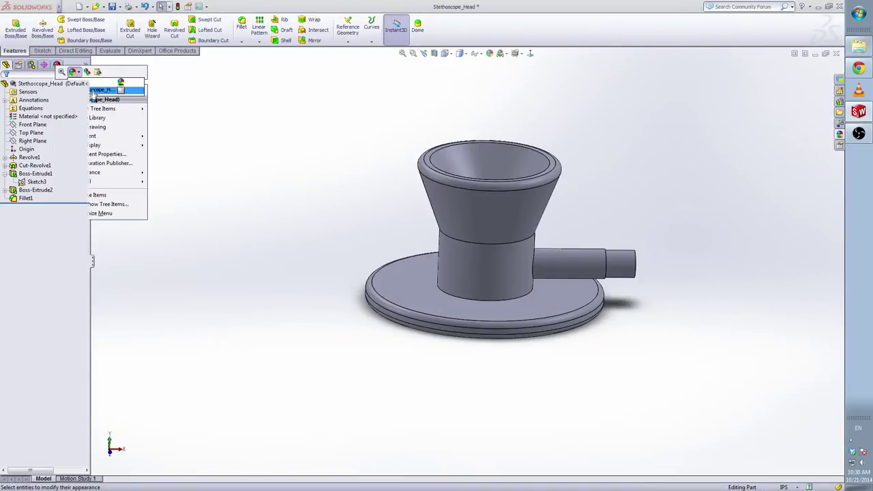
pyautogui.click(96, 90)
pyautogui.click(63, 266)
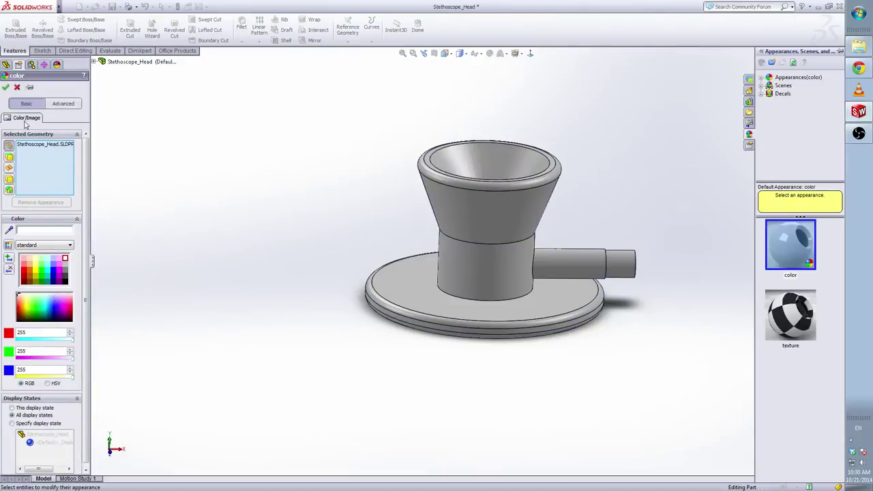
pyautogui.click(5, 87)
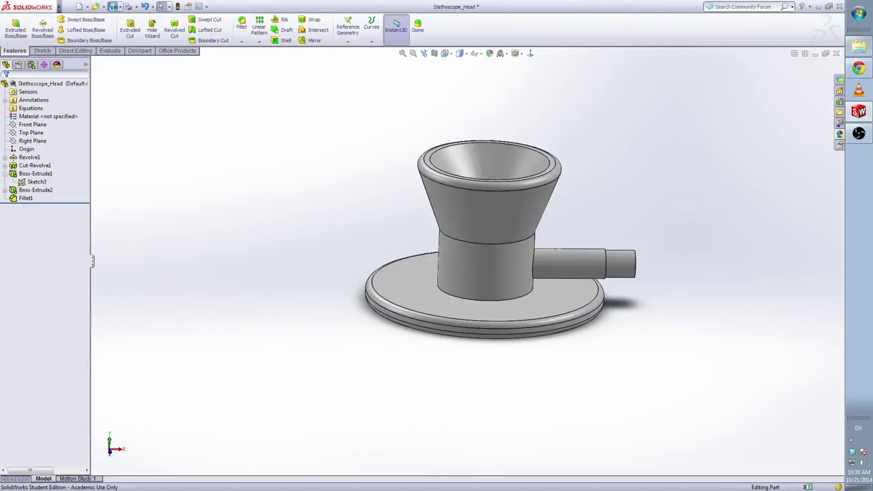
pyautogui.click(113, 7)
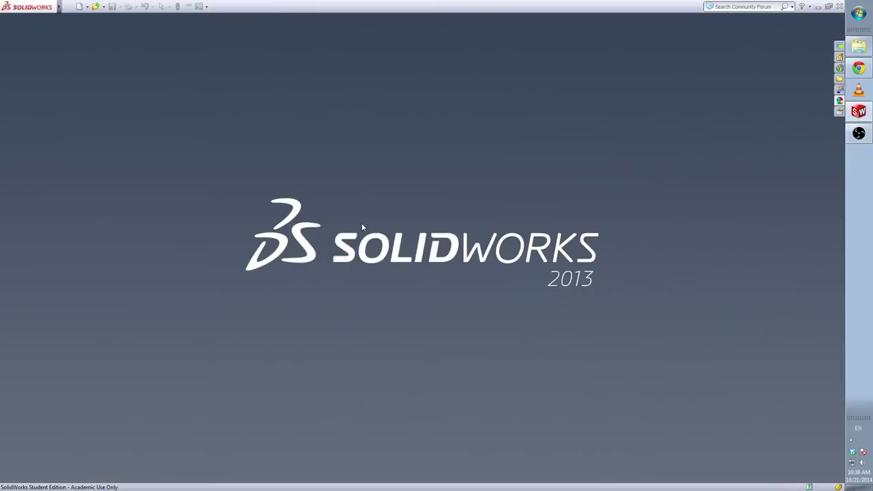
# - Create a new part from the PART-IN-ANSI template and start a sketch on the Front Plane
pyautogui.click(79, 7)
pyautogui.click(181, 171)
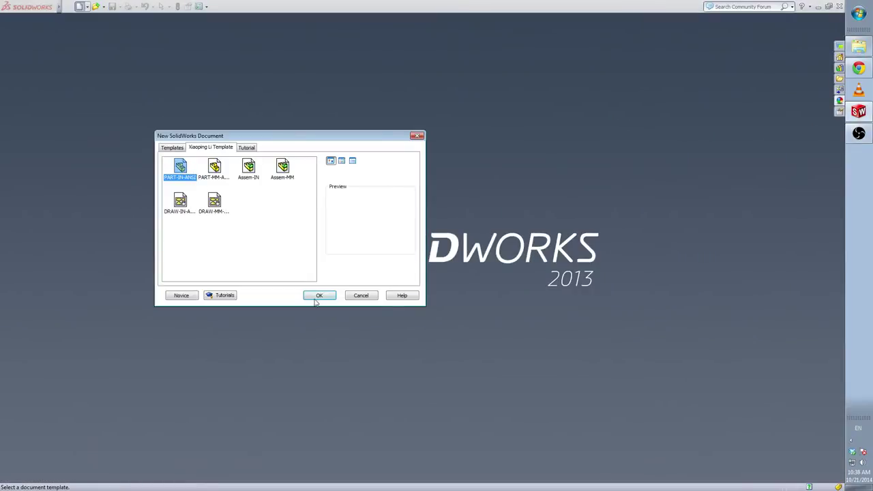
pyautogui.click(318, 296)
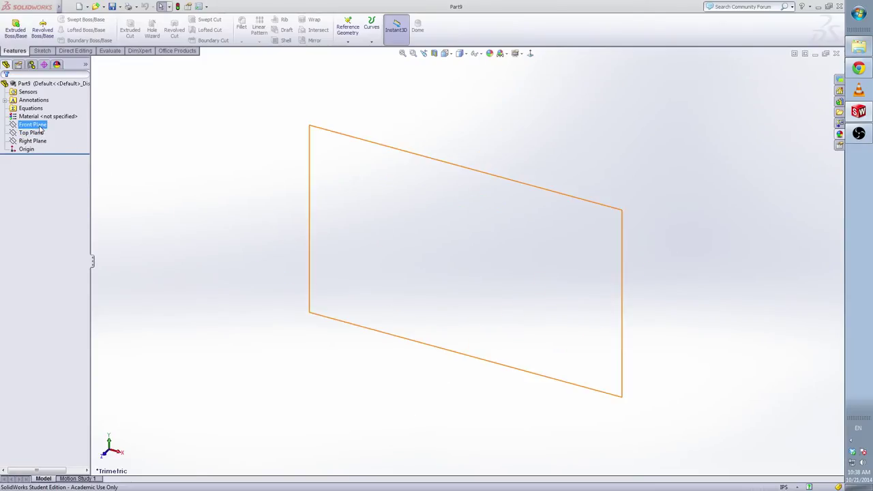
pyautogui.click(38, 125)
pyautogui.click(50, 116)
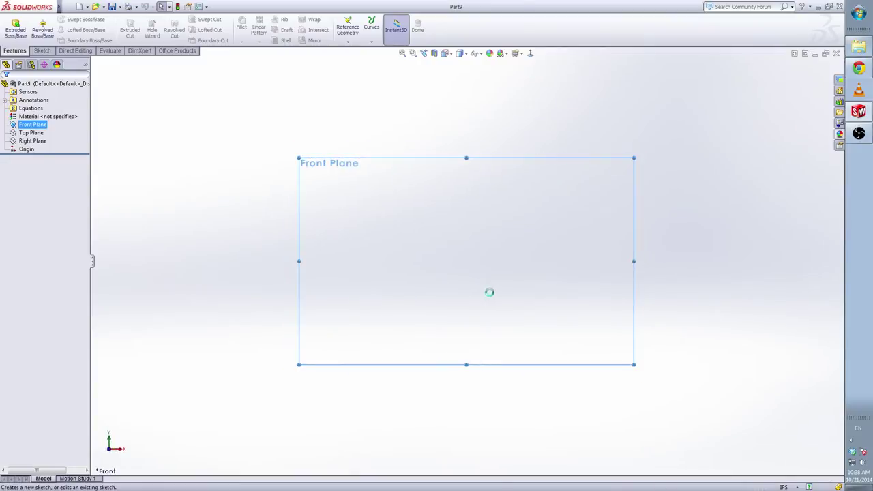
# - Sketch a vertical centerline about 2.66 in long down to the origin and a horizontal centerline from the origin to its left
pyautogui.rightClick(466, 289)
pyautogui.click(494, 358)
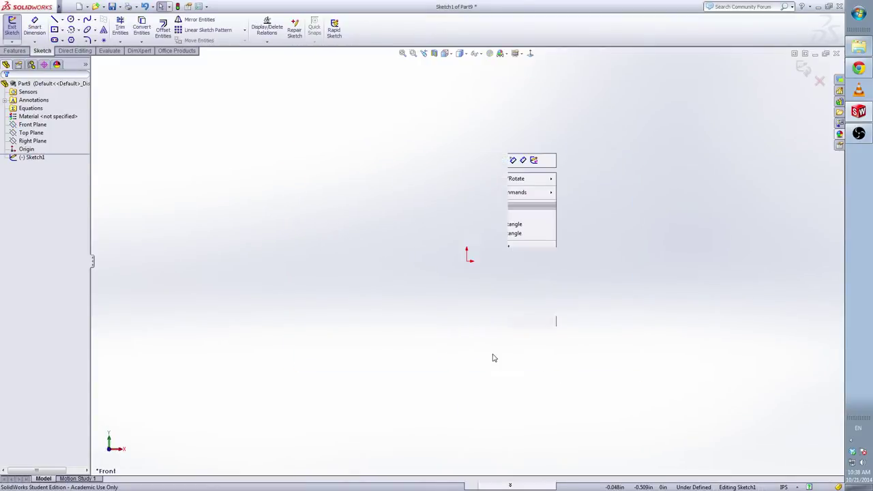
pyautogui.click(466, 254)
pyautogui.click(466, 136)
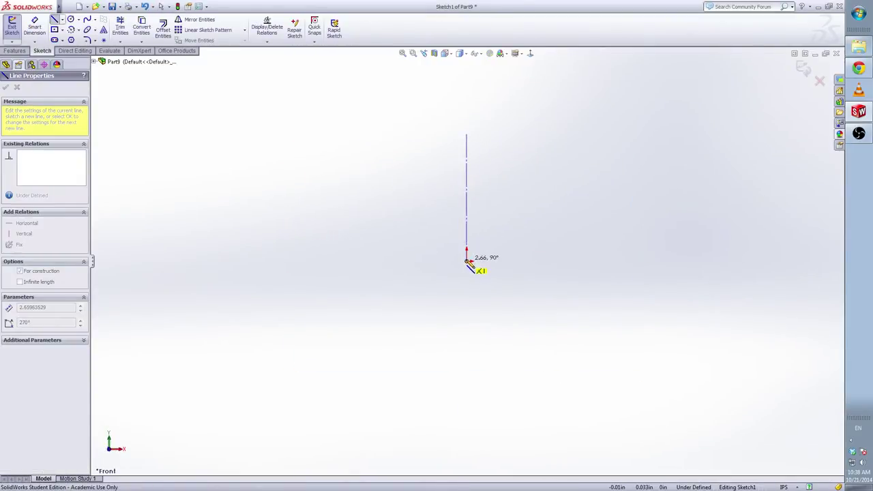
pyautogui.click(467, 260)
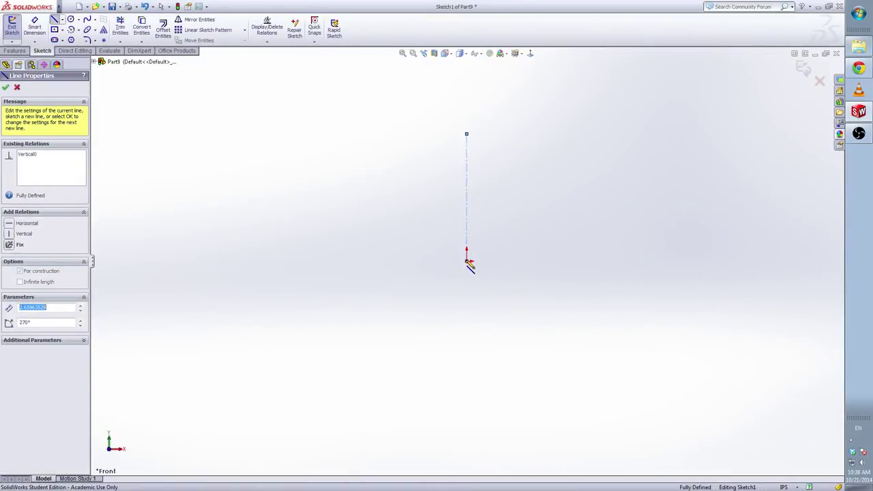
pyautogui.click(308, 261)
pyautogui.press('Escape')
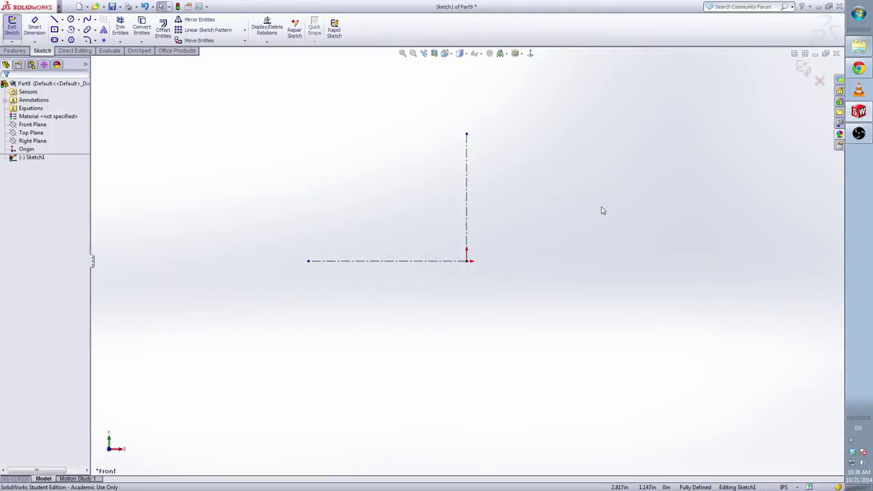
# - Sketch a vertical line about 0.91 in long to the left of the vertical centerline, above the horizontal centerline
pyautogui.rightClick(540, 186)
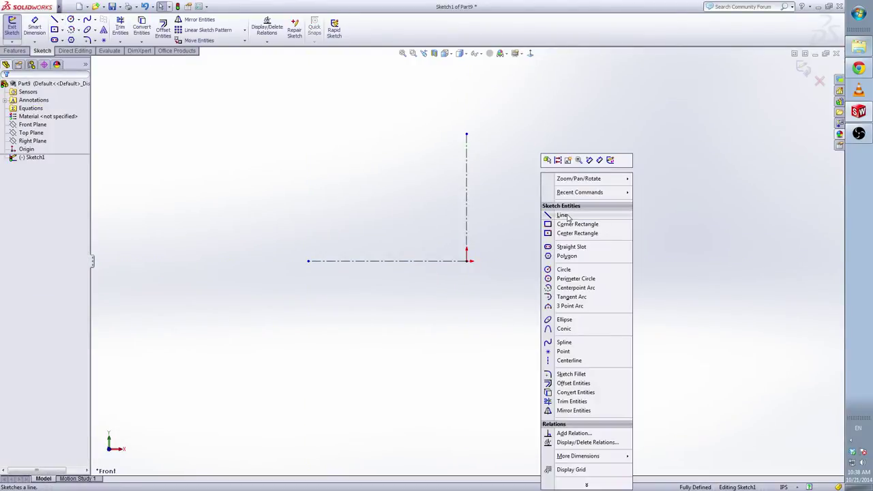
pyautogui.click(562, 215)
pyautogui.click(425, 160)
pyautogui.click(424, 203)
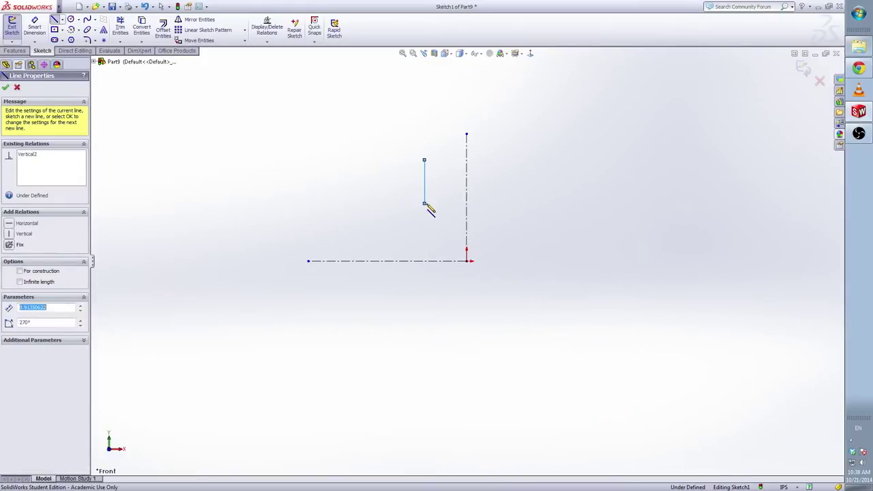
pyautogui.press('Escape')
# - Sketch a second vertical line about 0.97 in long on the right side of the vertical centerline
pyautogui.rightClick(536, 180)
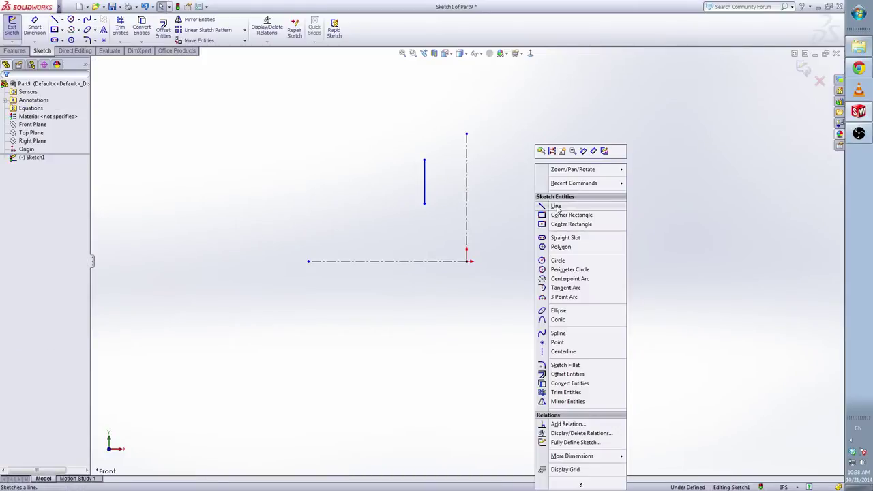
pyautogui.click(557, 207)
pyautogui.click(510, 160)
pyautogui.click(509, 206)
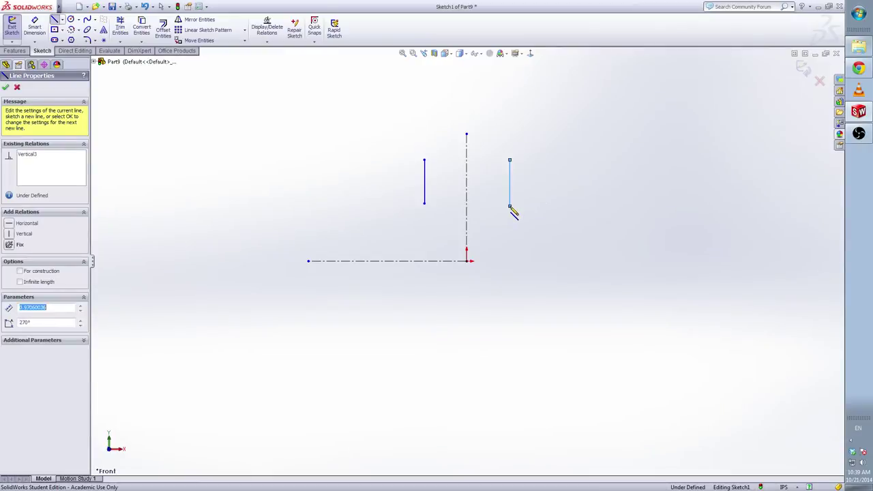
pyautogui.press('Escape')
pyautogui.press('Escape')
pyautogui.rightClick(510, 207)
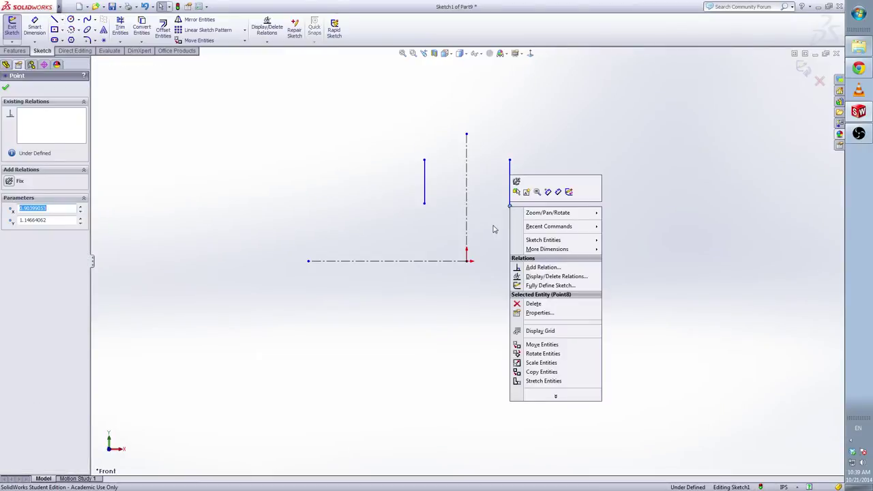
pyautogui.click(494, 230)
# - Make the two vertical lines symmetric about the vertical centerline
pyautogui.click(424, 187)
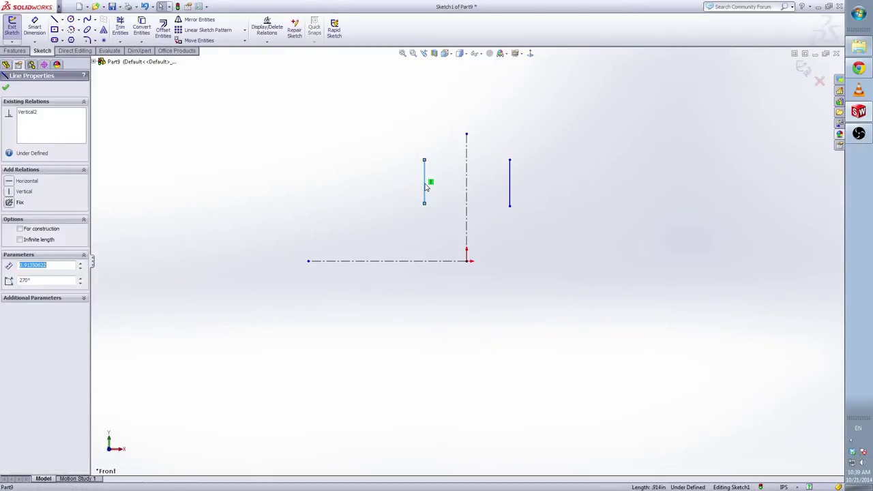
pyautogui.keyDown('ctrl'); pyautogui.click(468, 192); pyautogui.keyUp('ctrl')
pyautogui.keyDown('ctrl'); pyautogui.click(510, 190); pyautogui.keyUp('ctrl')
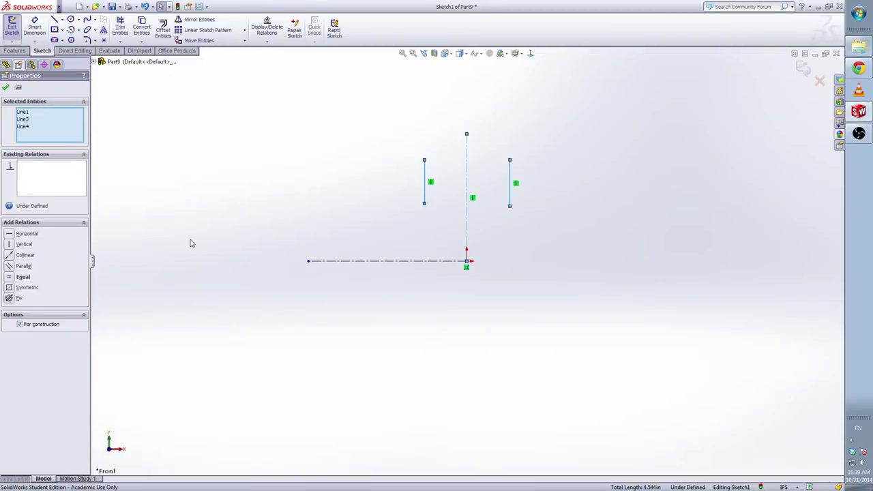
pyautogui.click(9, 288)
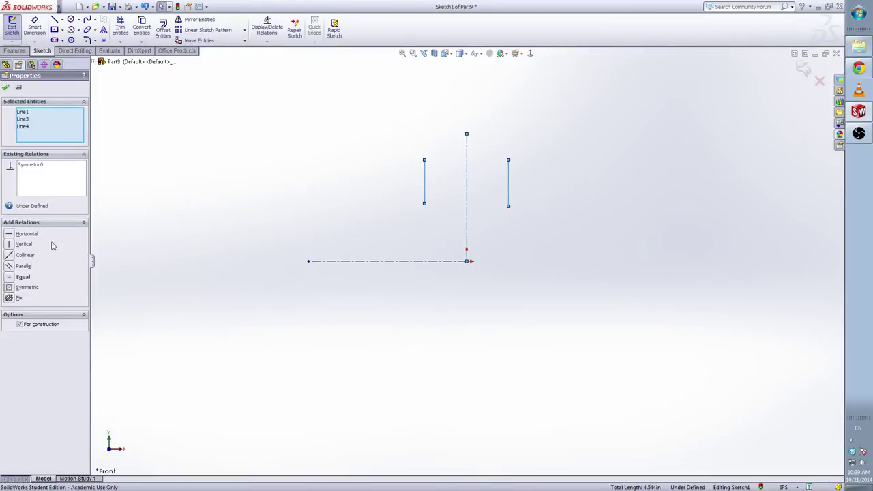
pyautogui.click(6, 89)
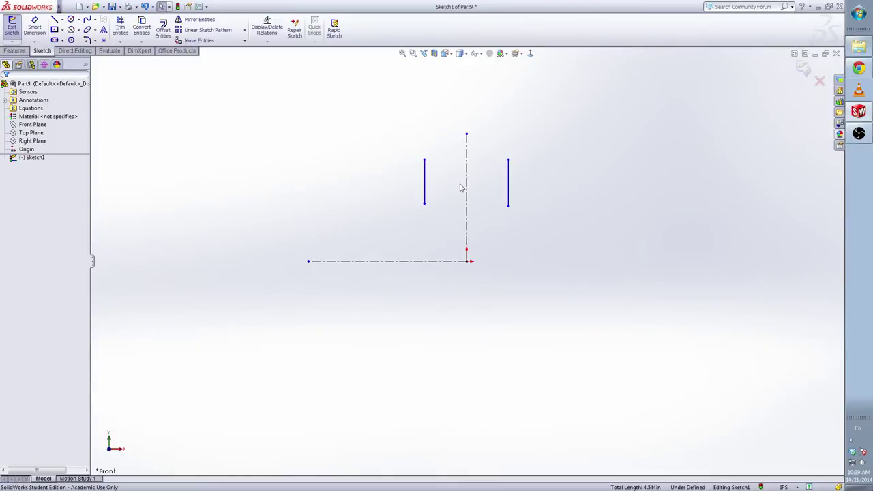
# - Add an Equal relation between the two vertical lines
pyautogui.click(425, 193)
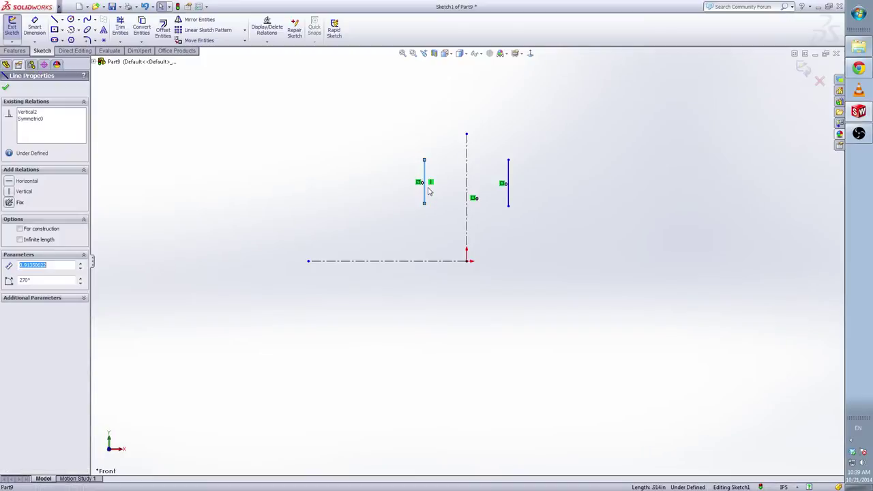
pyautogui.keyDown('ctrl'); pyautogui.click(509, 187); pyautogui.keyUp('ctrl')
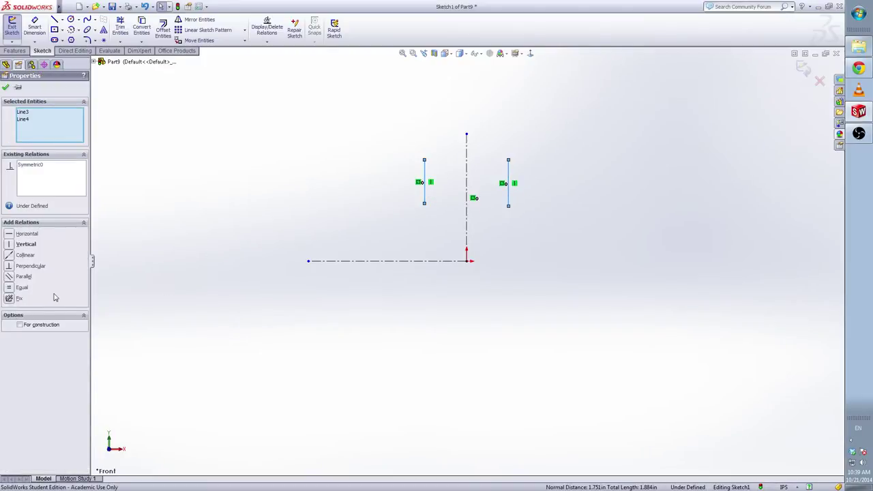
pyautogui.click(10, 288)
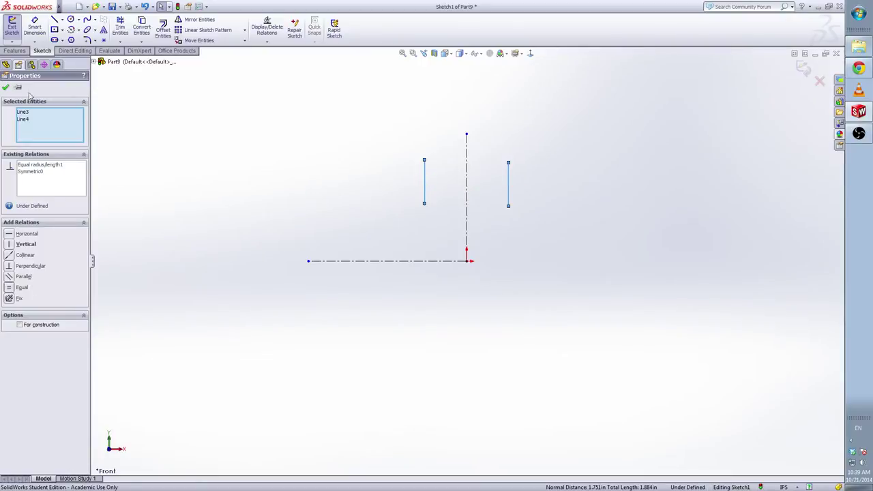
pyautogui.click(5, 88)
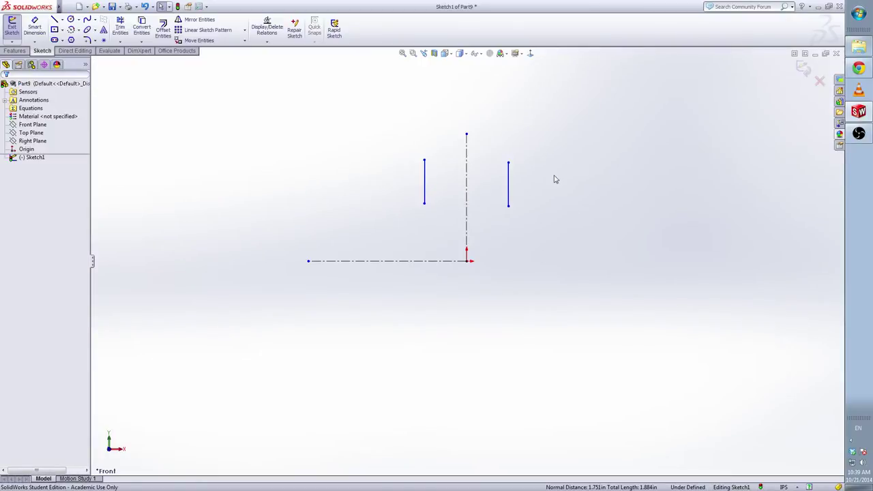
# - Add a Horizontal relation between the lower endpoints of the two vertical lines
pyautogui.click(509, 208)
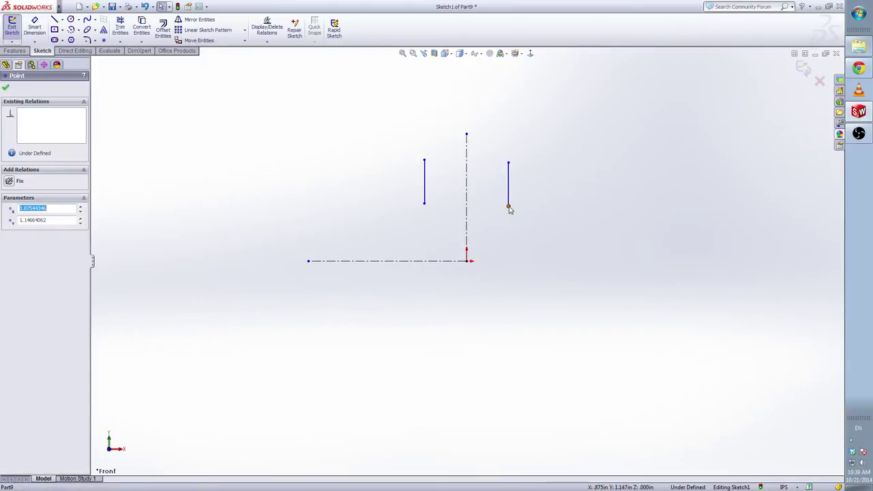
pyautogui.keyDown('ctrl'); pyautogui.click(424, 205); pyautogui.keyUp('ctrl')
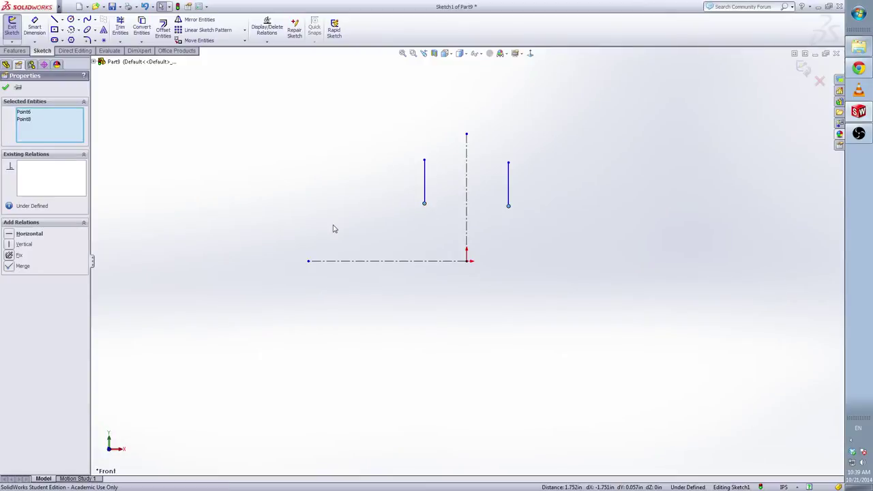
pyautogui.click(9, 234)
pyautogui.click(6, 89)
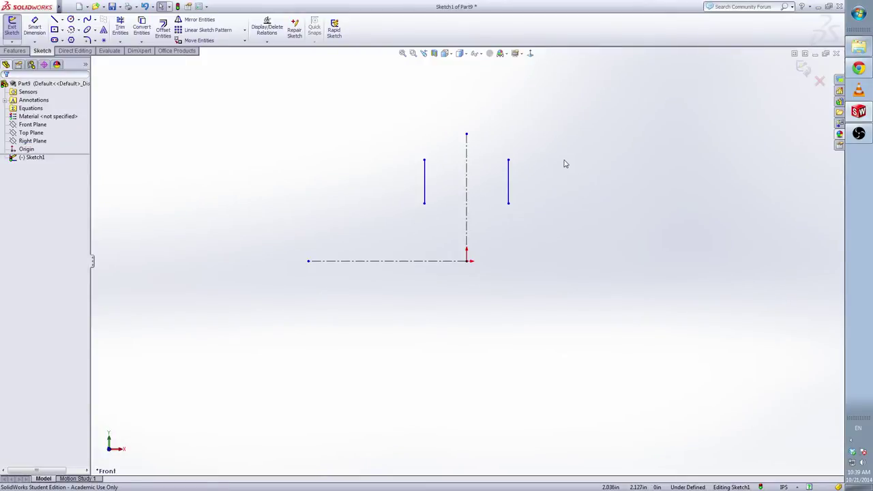
pyautogui.rightClick(563, 209)
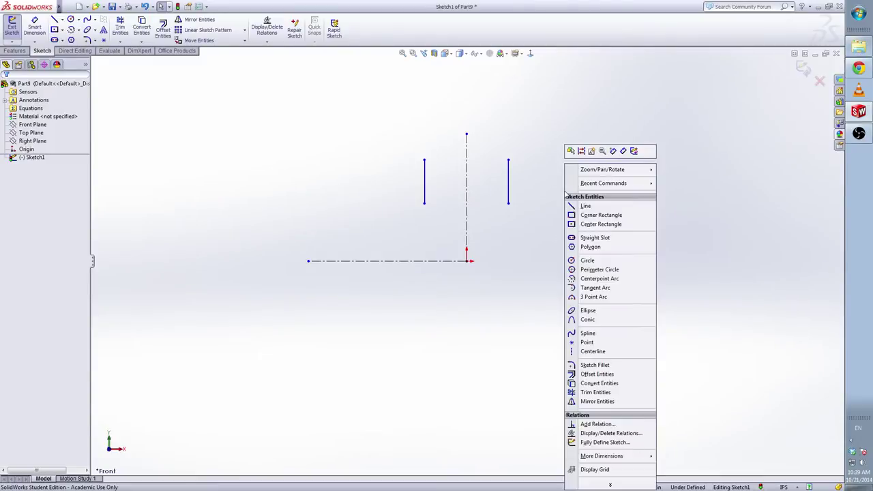
pyautogui.click(590, 290)
pyautogui.click(424, 203)
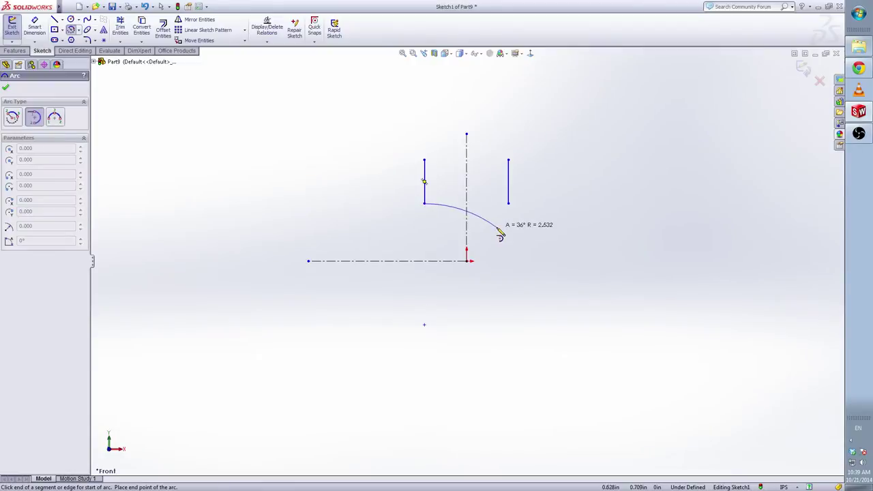
pyautogui.press('Escape')
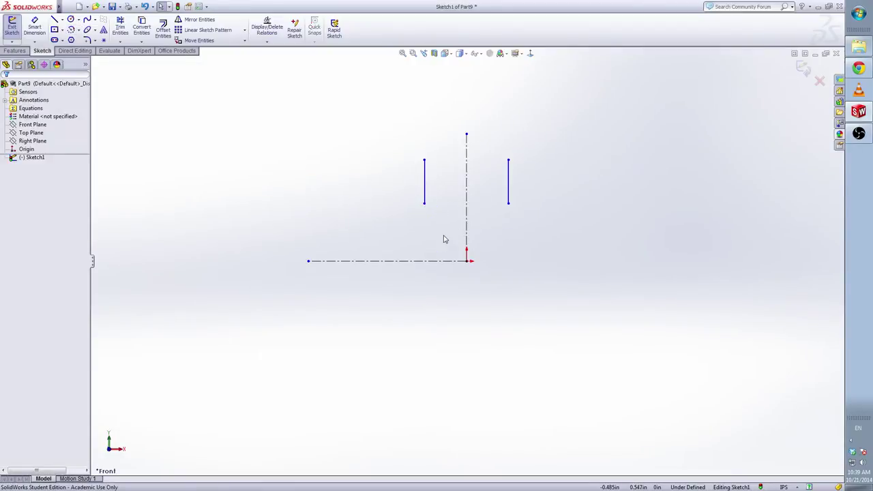
# - Sketch a tangent arc joining the lower endpoint of the left vertical line to that of the right one
pyautogui.rightClick(554, 226)
pyautogui.click(576, 289)
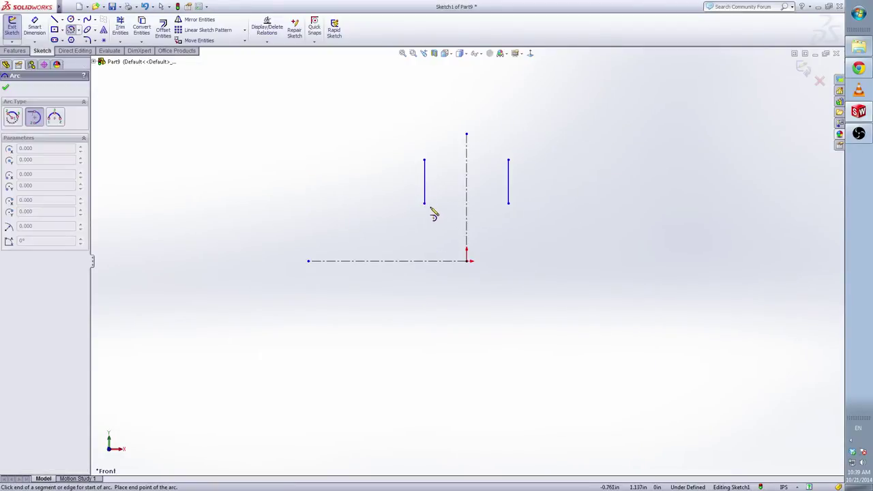
pyautogui.click(424, 203)
pyautogui.click(509, 204)
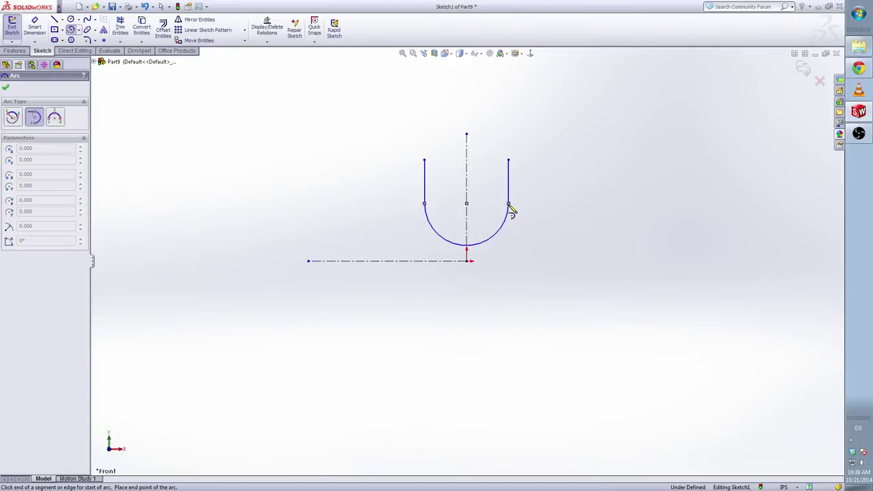
pyautogui.press('Escape')
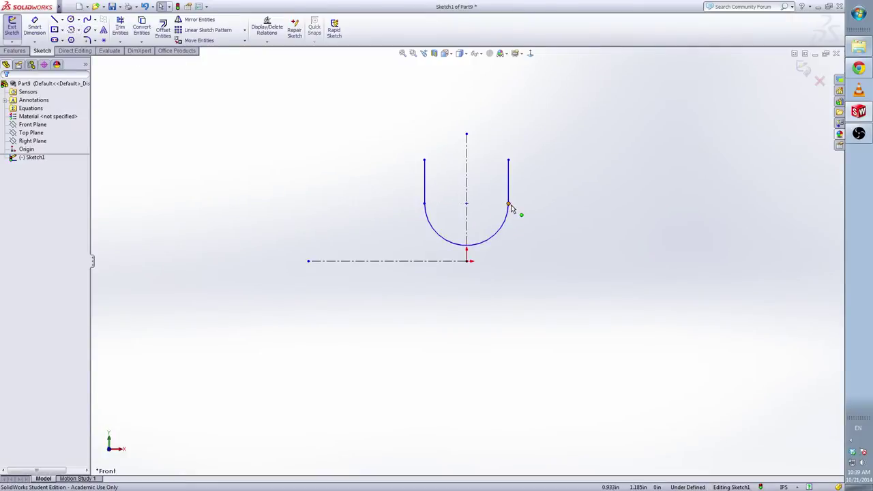
# - Add a Midpoint relation between the arc and the origin
pyautogui.click(477, 247)
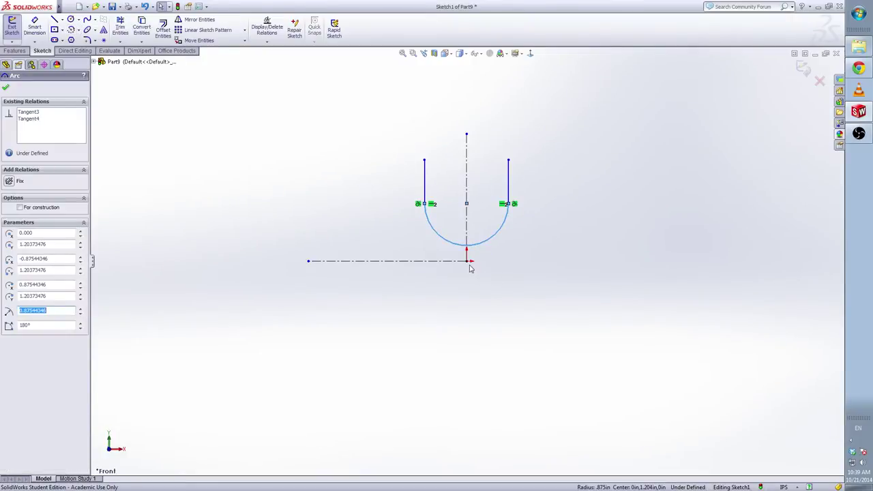
pyautogui.keyDown('ctrl'); pyautogui.click(467, 263); pyautogui.keyUp('ctrl')
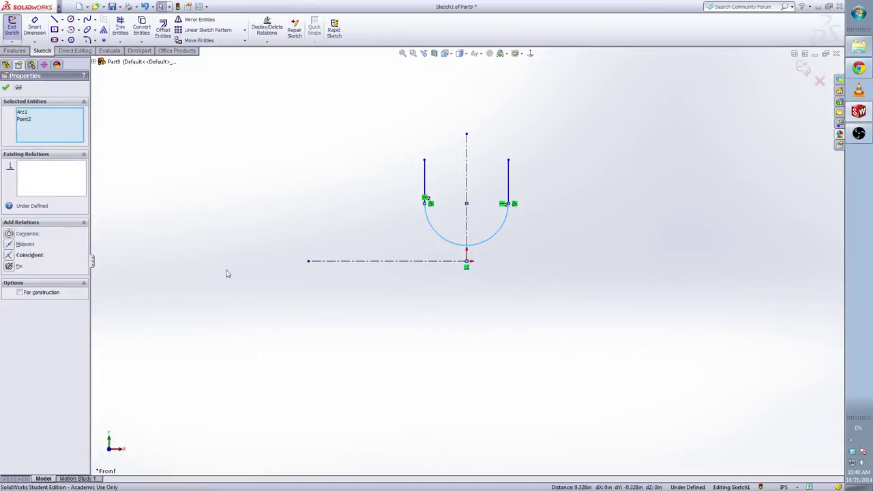
pyautogui.click(25, 244)
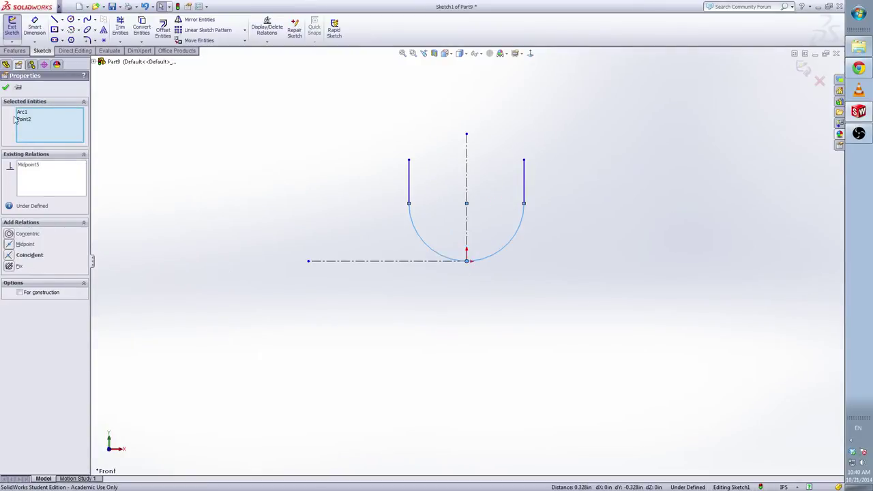
pyautogui.click(5, 88)
# - Dimension the arc's radius and set it to 1.5 in
pyautogui.rightClick(594, 156)
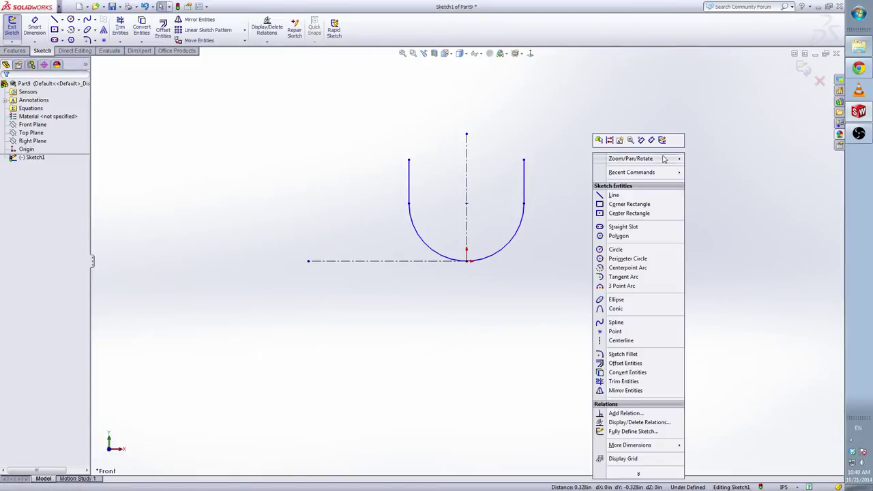
pyautogui.click(604, 142)
pyautogui.click(509, 243)
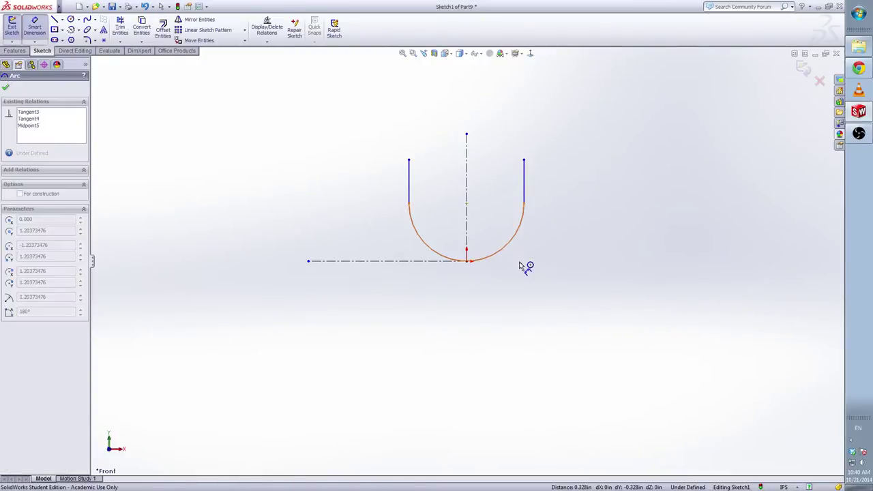
pyautogui.click(556, 278)
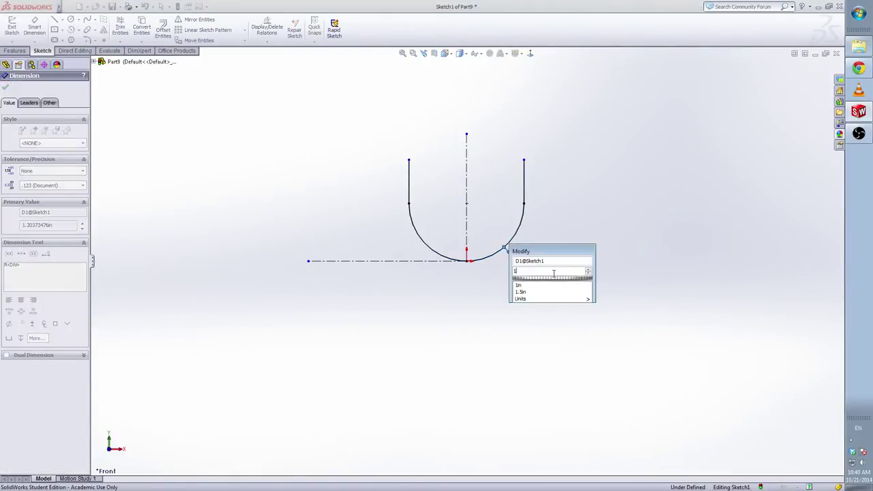
pyautogui.write('1.5')
pyautogui.press('Return')
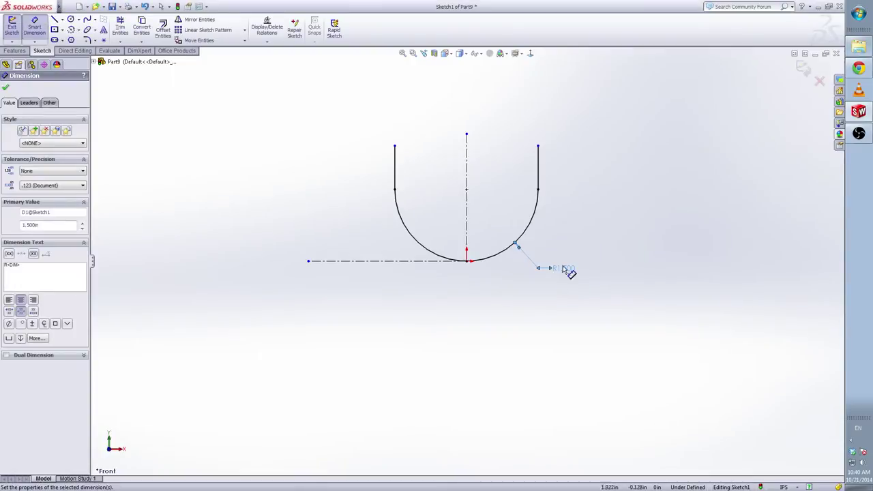
# - Dimension the right vertical line to a length of 1 in and exit the sketch
pyautogui.click(539, 171)
pyautogui.click(580, 171)
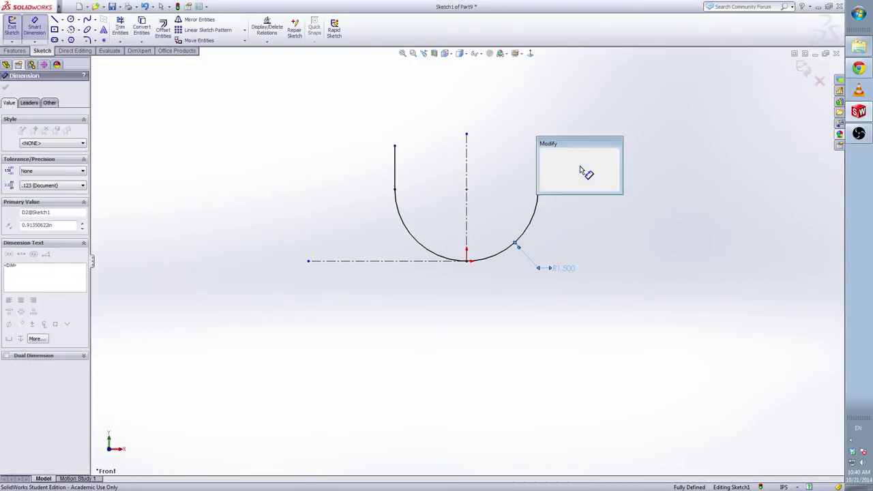
pyautogui.write('1')
pyautogui.press('Return')
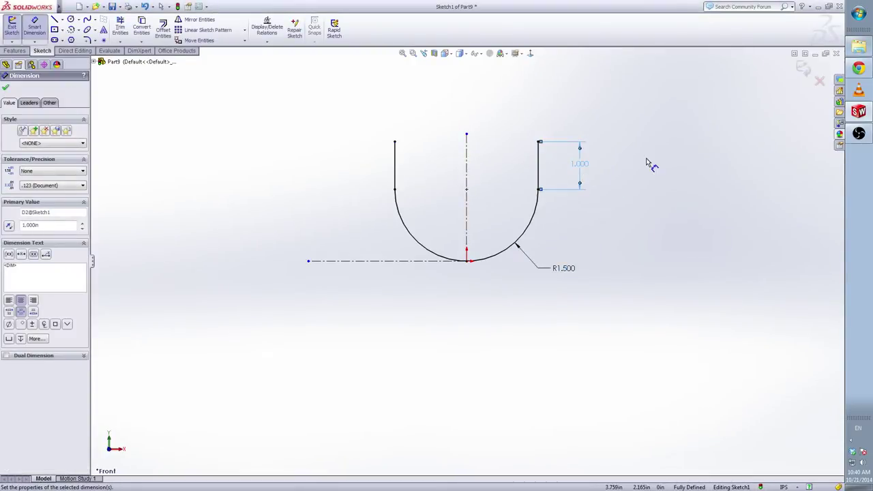
pyautogui.click(804, 68)
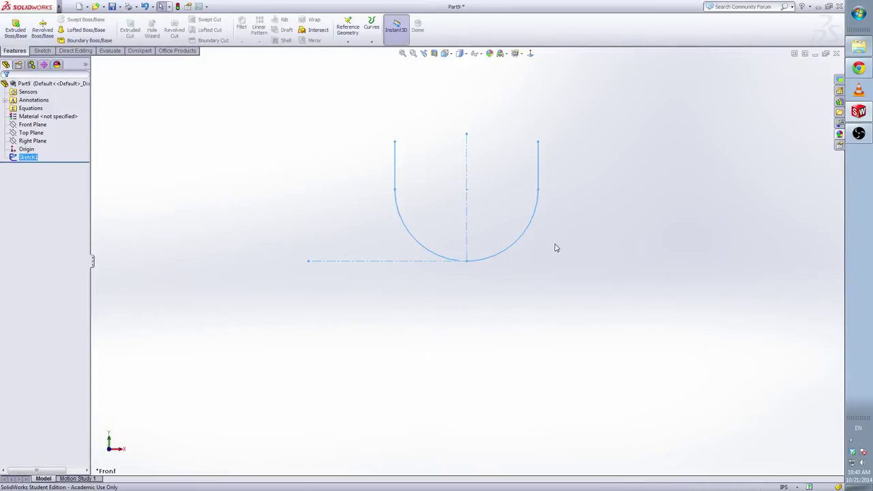
# - Rename the finished U-shaped sketch as Path1
pyautogui.click(28, 157)
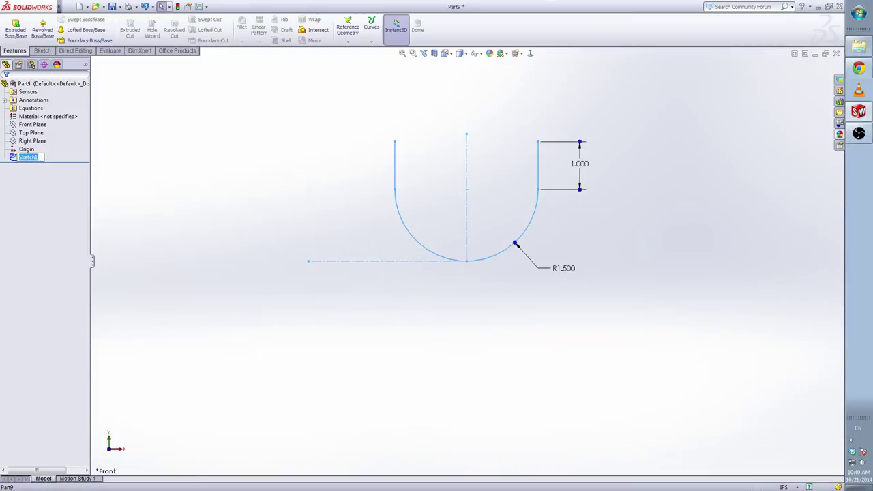
pyautogui.write('Path1')
pyautogui.click(228, 212)
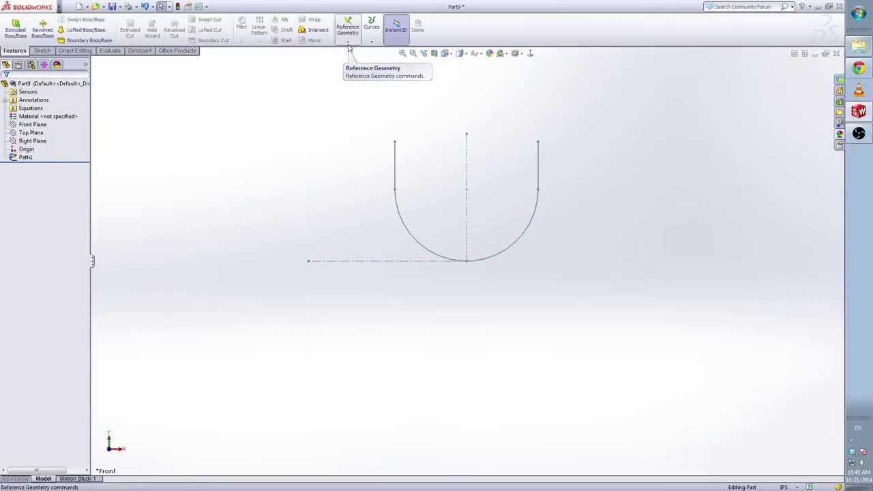
# - Create a reference plane offset 2.5 in above the Top Plane
pyautogui.click(31, 133)
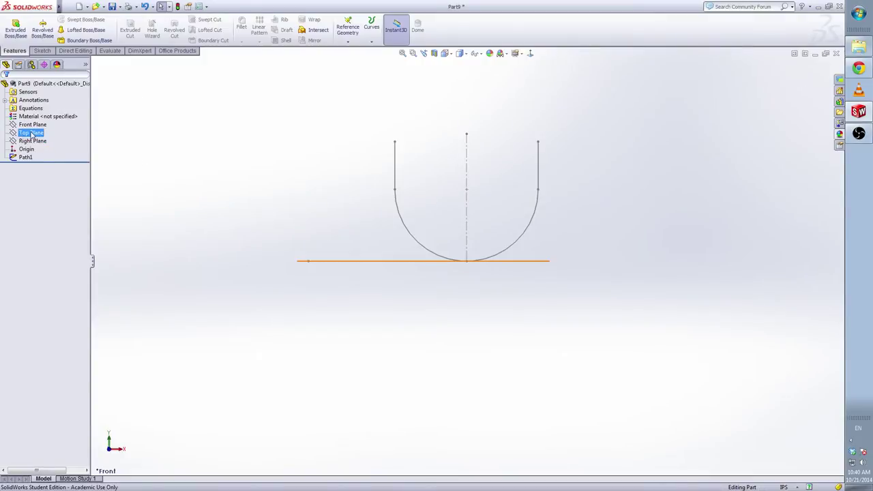
pyautogui.click(348, 42)
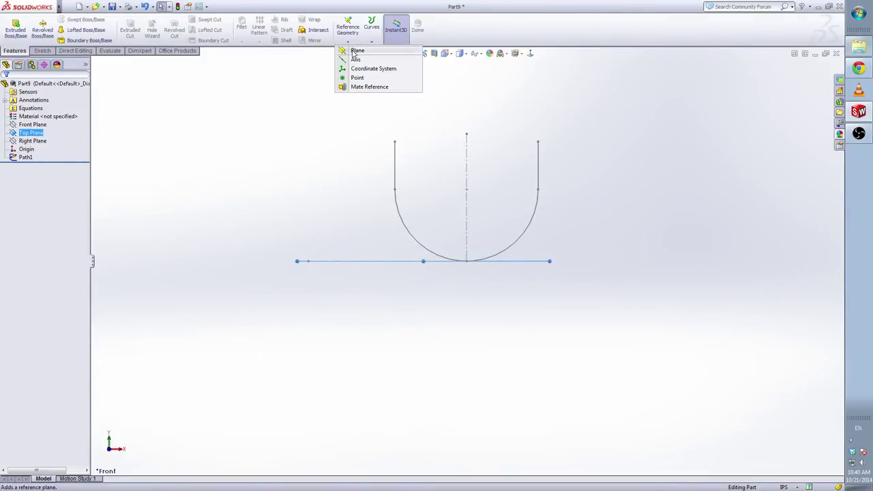
pyautogui.click(356, 51)
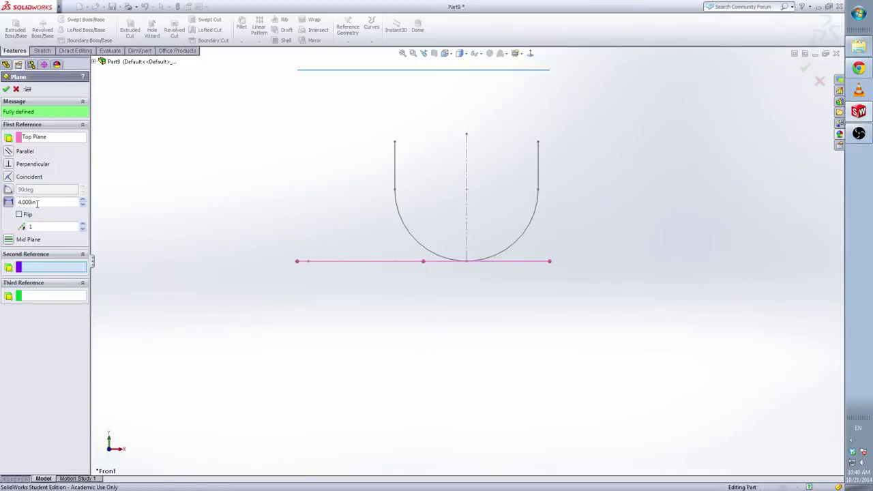
pyautogui.doubleClick(40, 203)
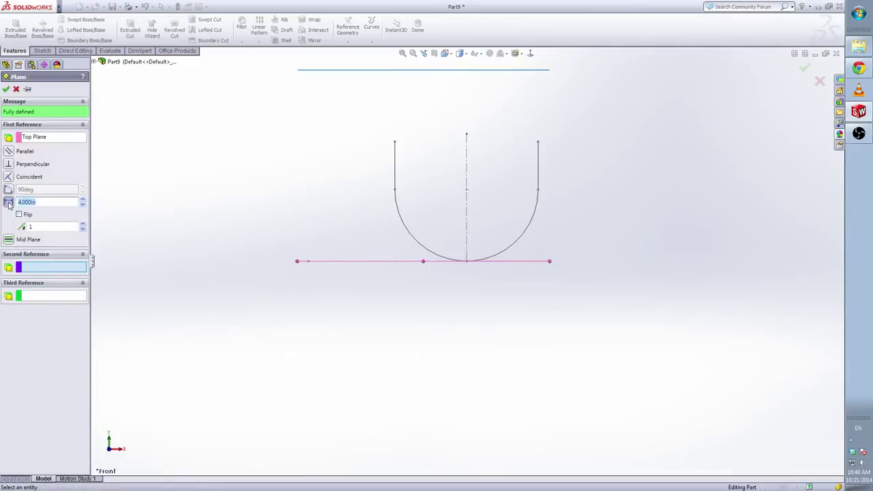
pyautogui.write('2.5')
pyautogui.scroll(2, 491, 284)
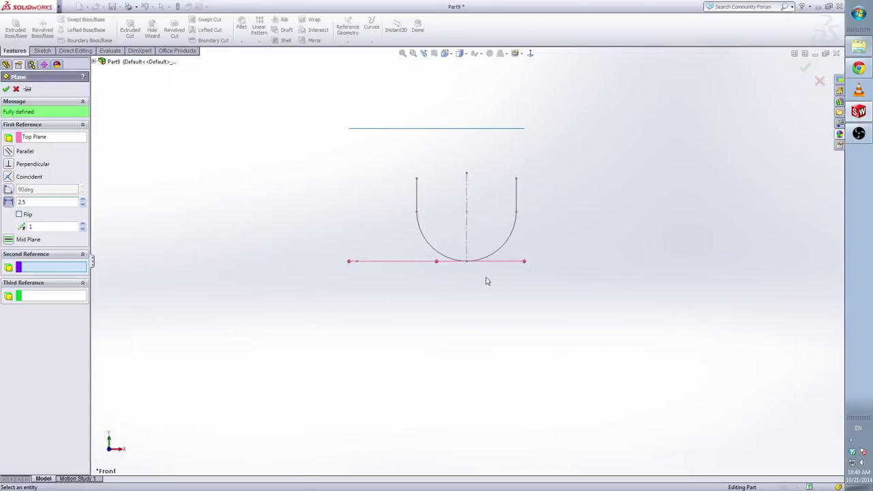
pyautogui.press('Return')
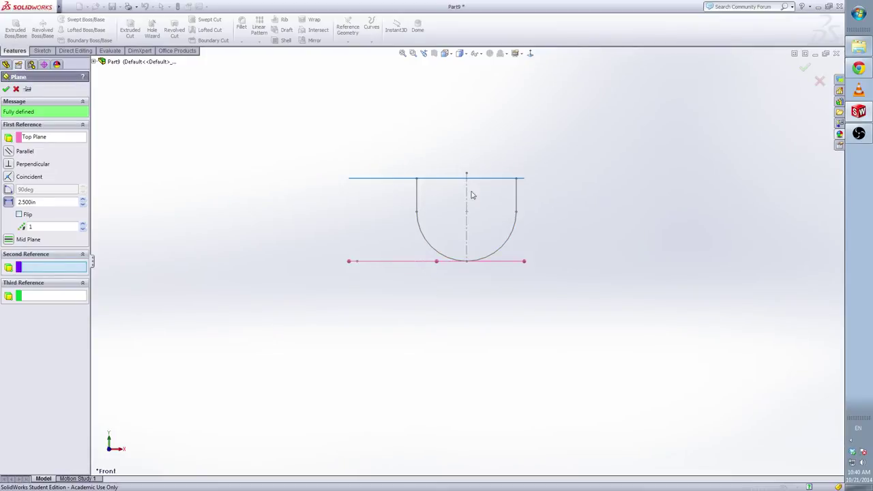
pyautogui.click(6, 89)
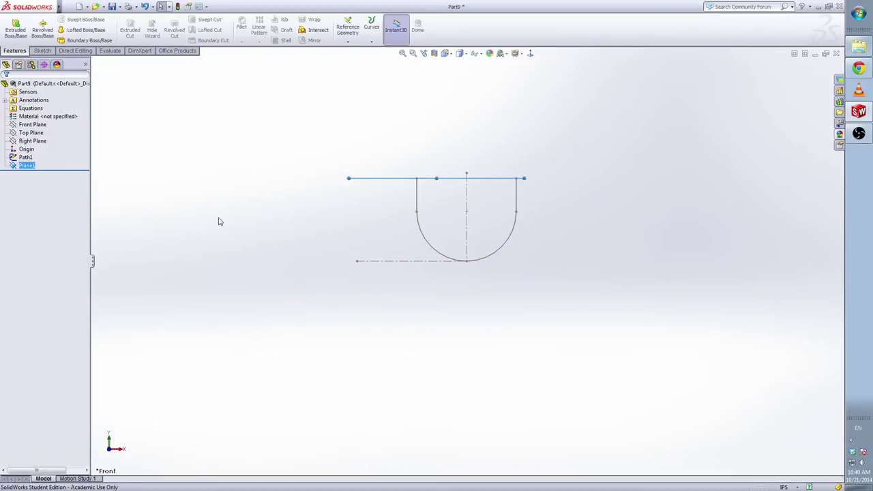
# - Start a sketch on the new offset plane and draw a circle of about 0.33 in radius near the path's left end
pyautogui.rightClick(26, 166)
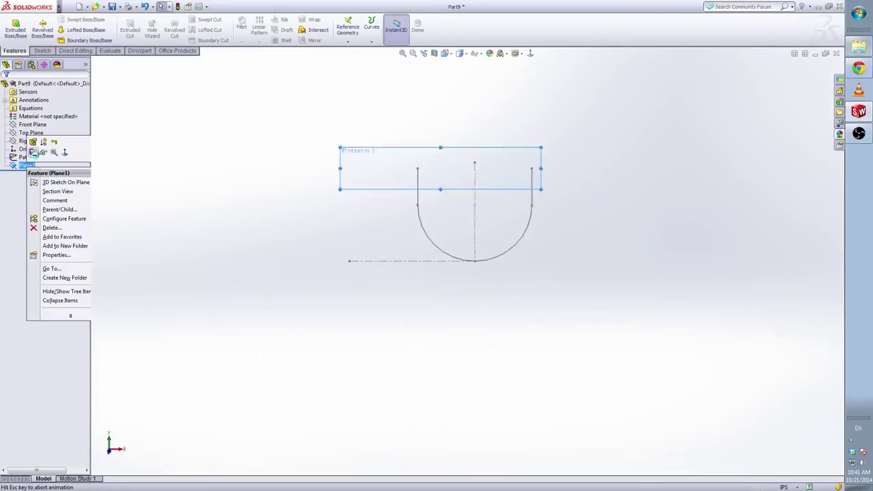
pyautogui.click(33, 153)
pyautogui.rightClick(390, 300)
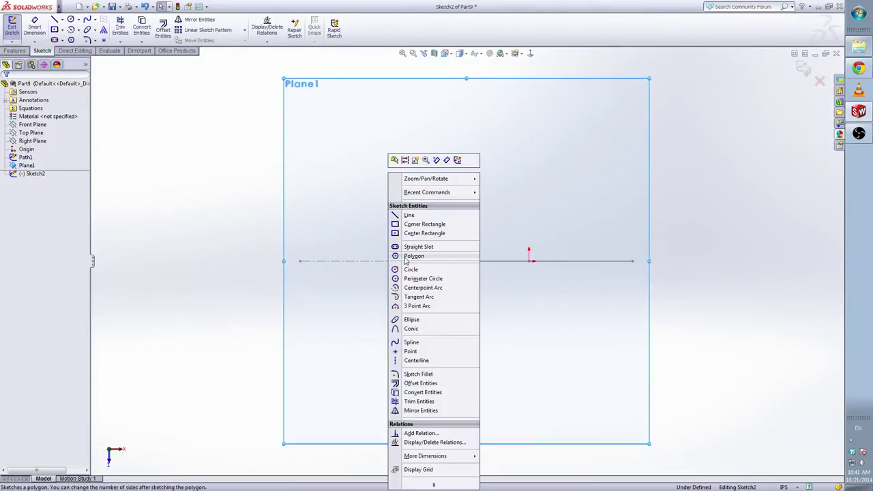
pyautogui.click(403, 270)
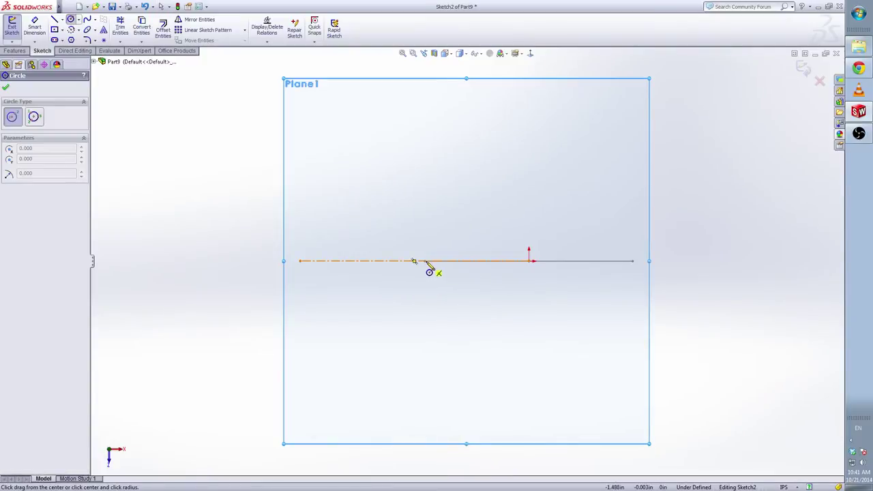
pyautogui.click(426, 262)
pyautogui.click(450, 258)
# - Dimension the circle on the offset plane to a diameter of 0.3 in
pyautogui.rightClick(449, 258)
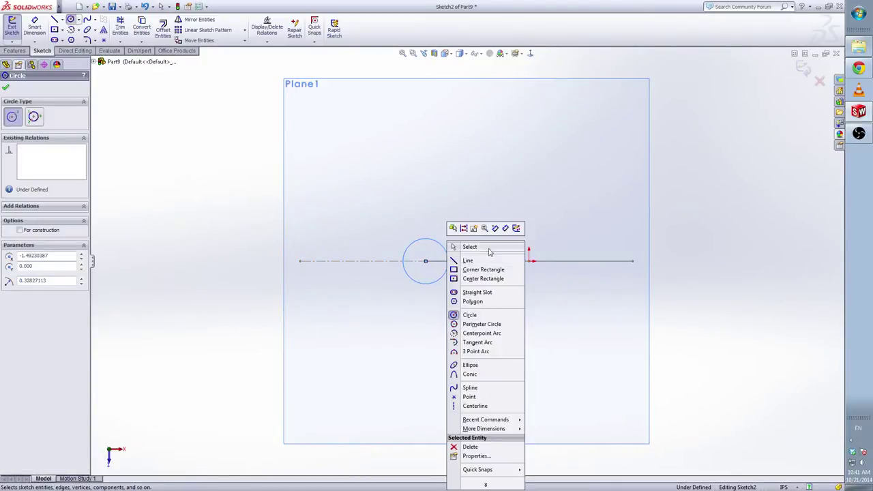
pyautogui.click(444, 248)
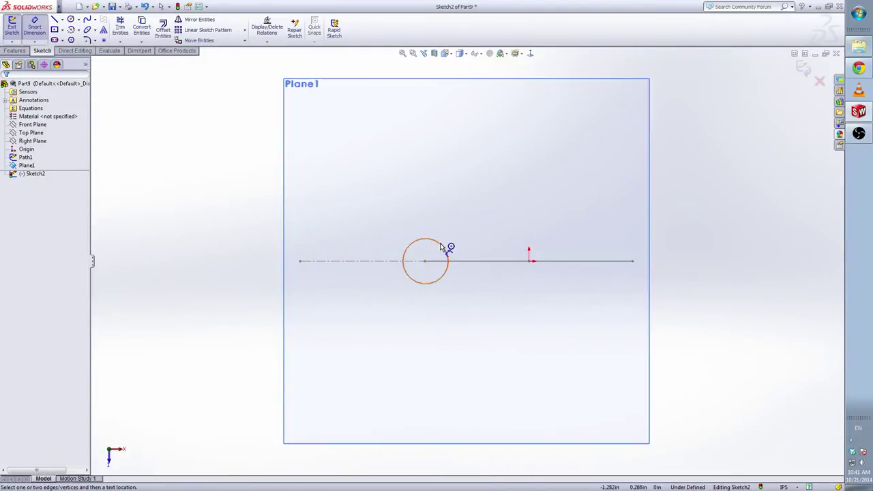
pyautogui.click(446, 249)
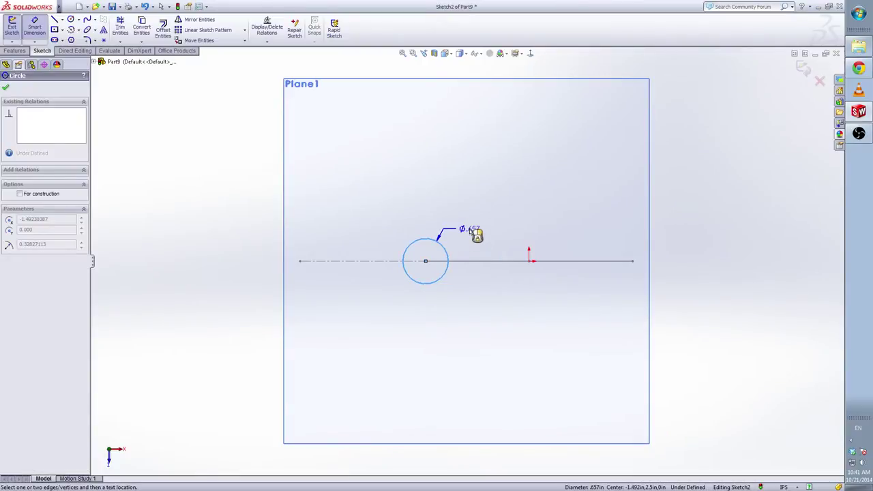
pyautogui.click(477, 235)
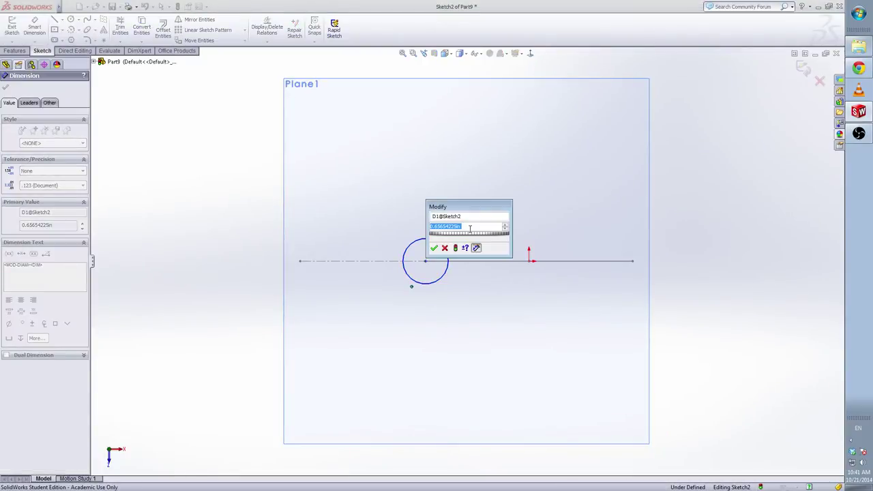
pyautogui.write('.3')
pyautogui.press('Return')
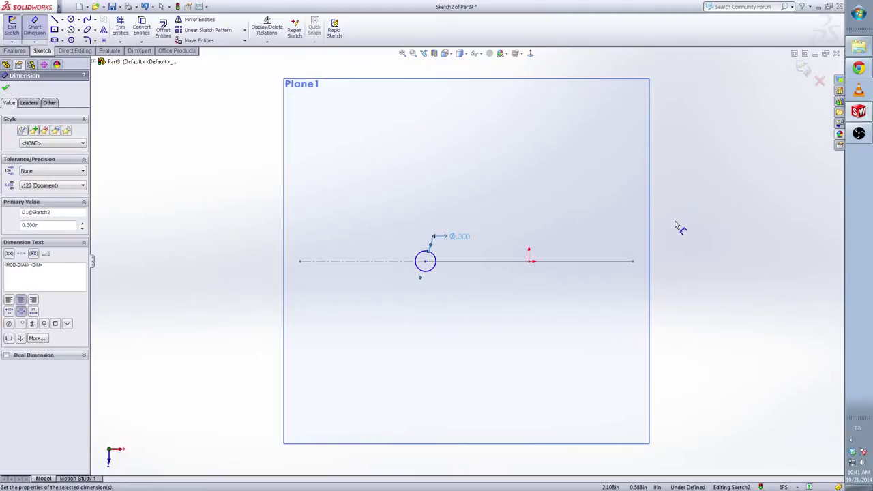
pyautogui.press('Escape')
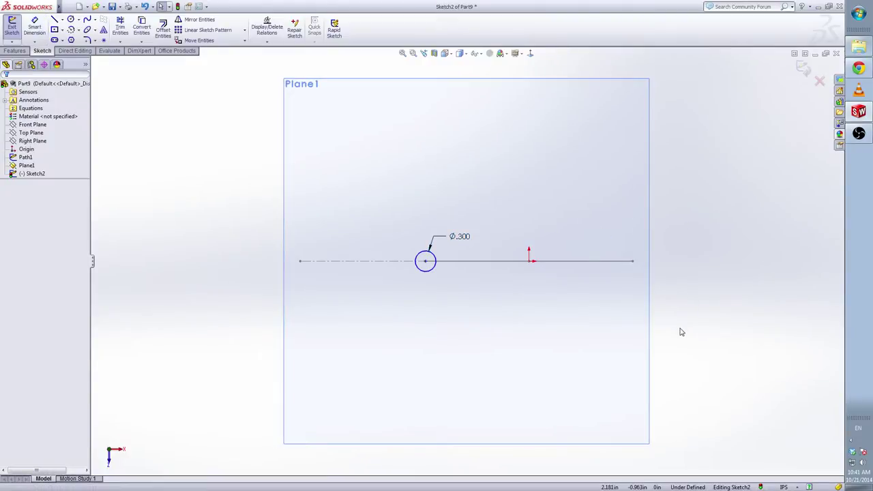
# - Add a Pierce relation between the circle's center and the path's left vertical line, and exit the sketch
pyautogui.moveTo(680, 332); pyautogui.dragTo(679, 221, button='middle')
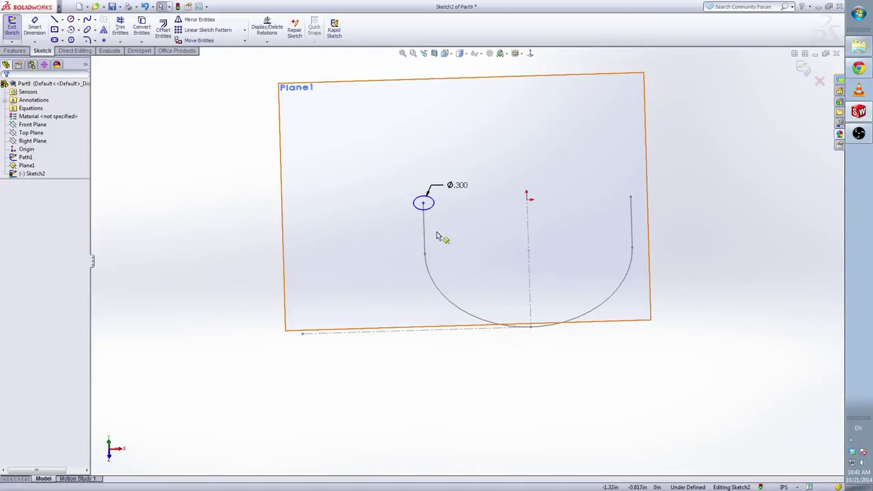
pyautogui.click(423, 204)
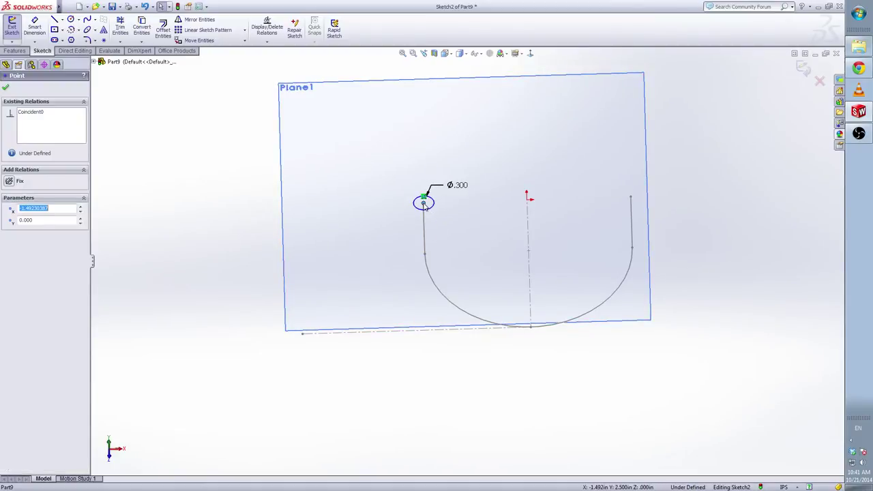
pyautogui.keyDown('ctrl'); pyautogui.click(424, 240); pyautogui.keyUp('ctrl')
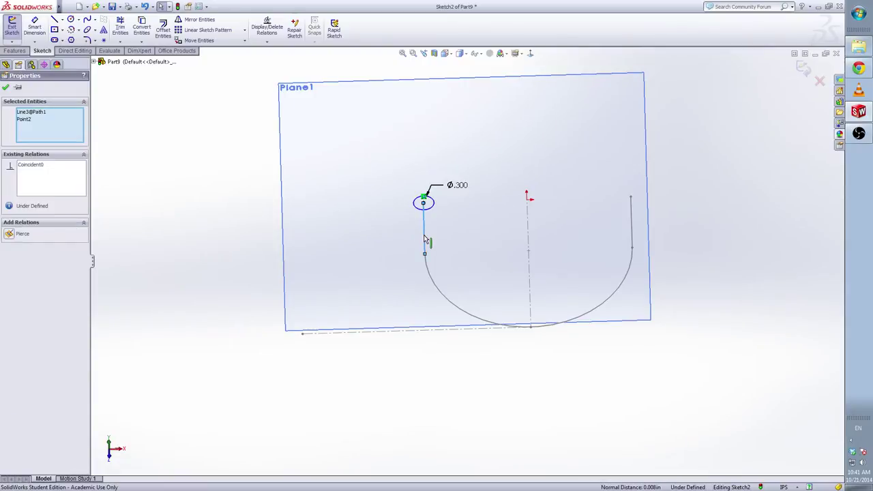
pyautogui.click(9, 234)
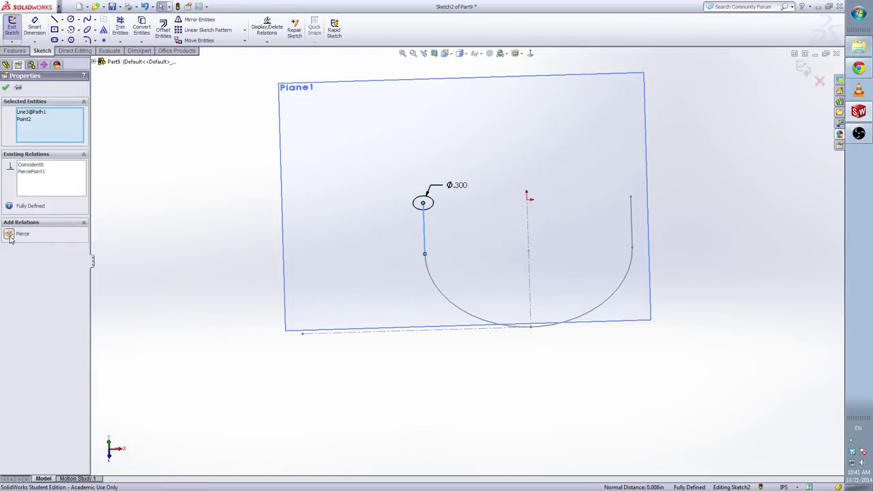
pyautogui.click(6, 89)
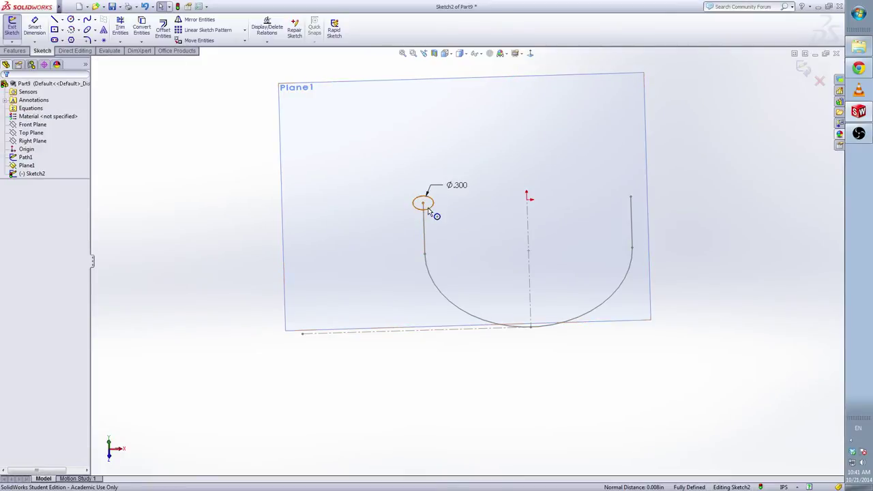
pyautogui.click(802, 72)
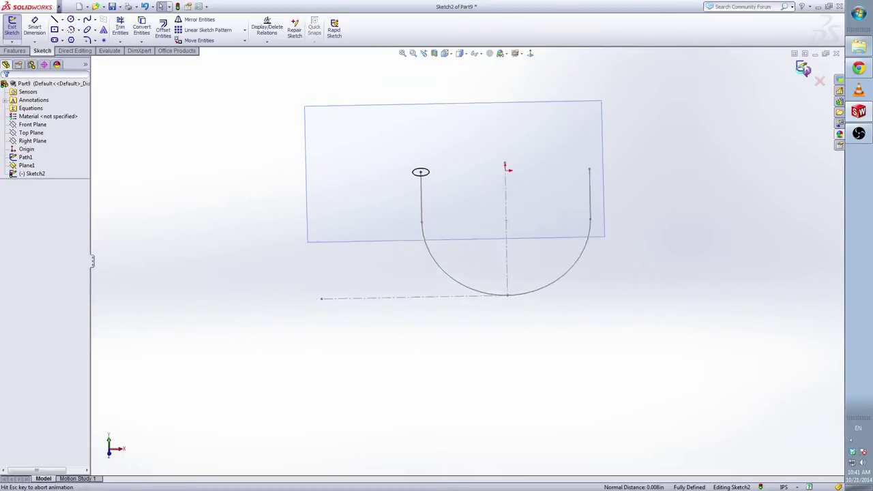
# - Rename the circle sketch as Profile1
pyautogui.click(28, 174)
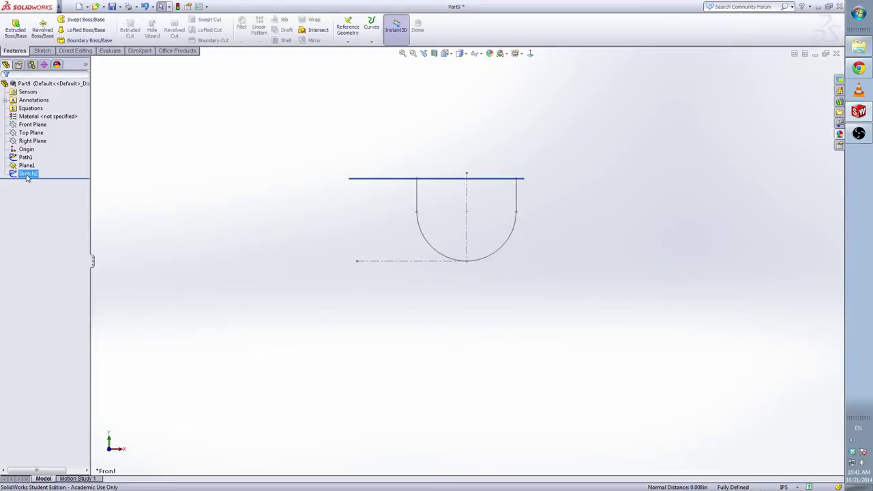
pyautogui.click(28, 174)
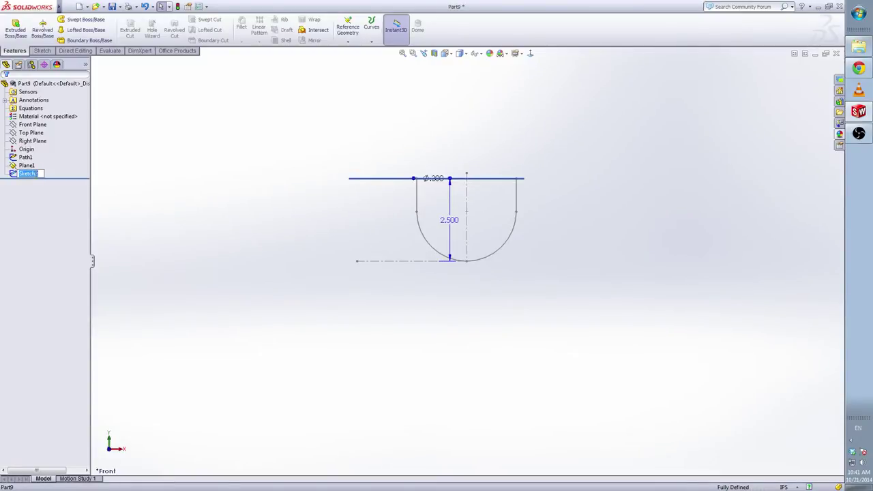
pyautogui.write('R')
pyautogui.click(235, 211)
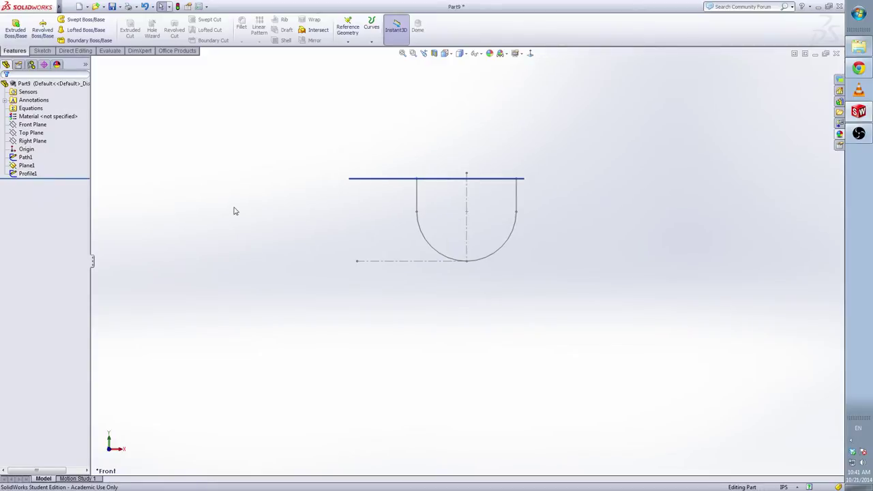
# - Create a swept boss using Profile1 as the profile and Path1 as the path
pyautogui.click(90, 23)
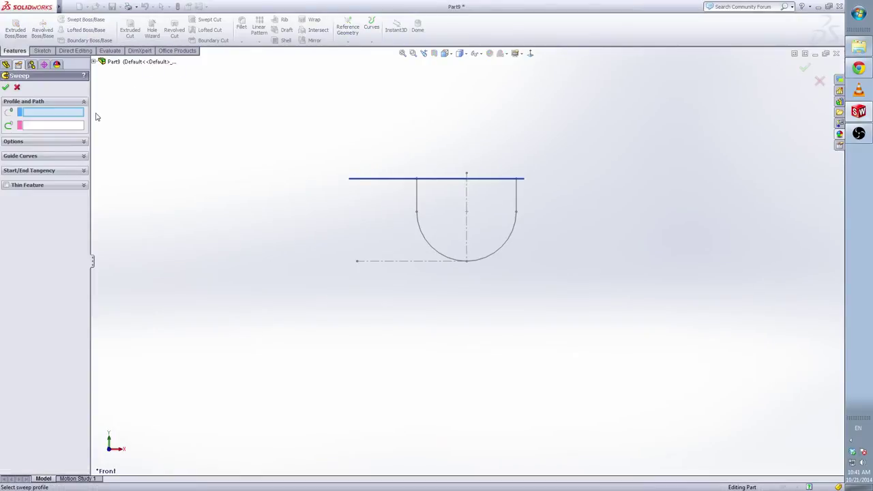
pyautogui.click(126, 62)
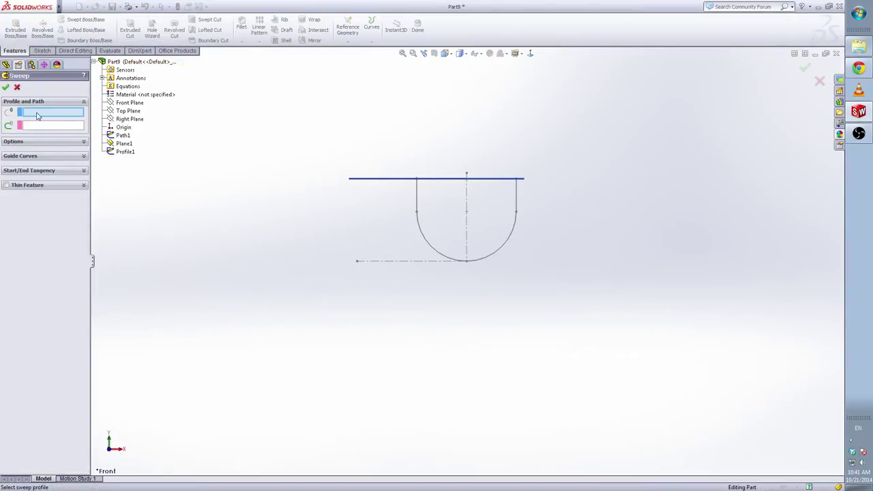
pyautogui.click(125, 151)
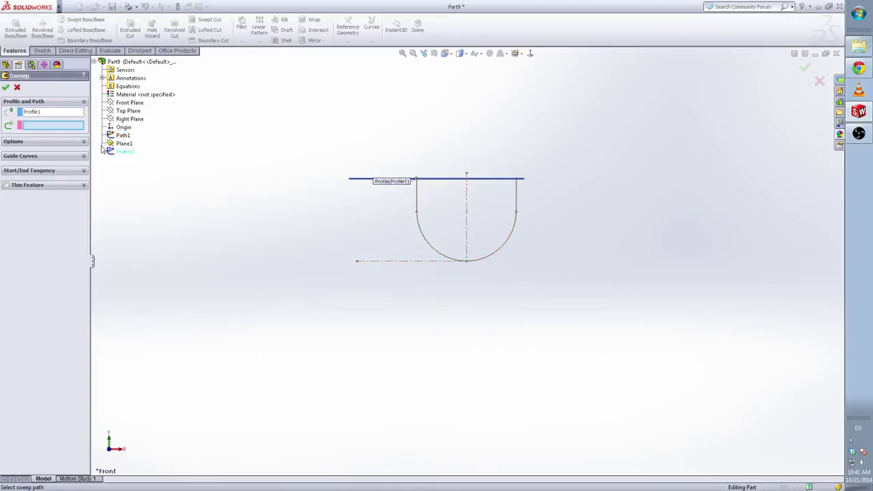
pyautogui.click(124, 136)
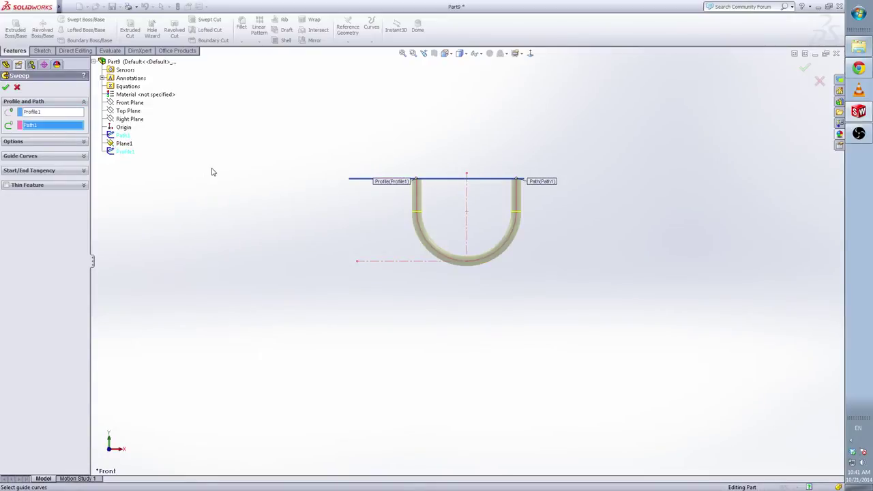
pyautogui.click(7, 88)
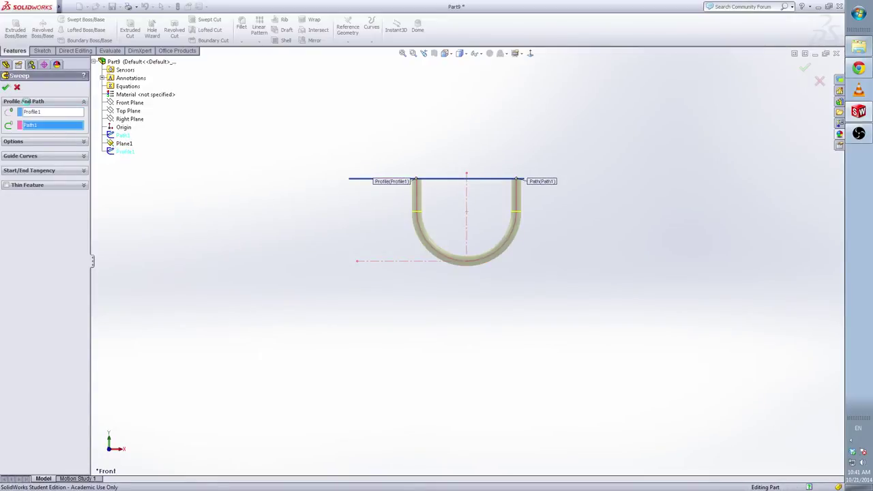
# - Hide the offset reference plane Plane1
pyautogui.moveTo(546, 286); pyautogui.dragTo(528, 320, button='middle')
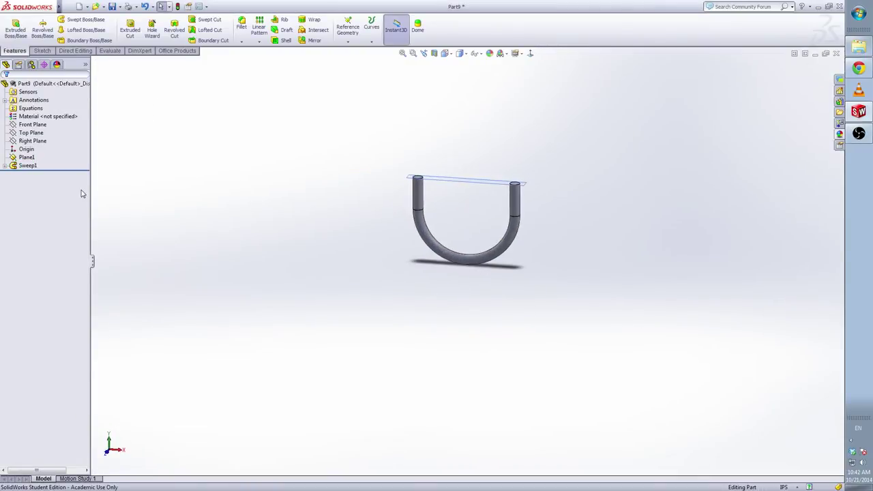
pyautogui.rightClick(24, 158)
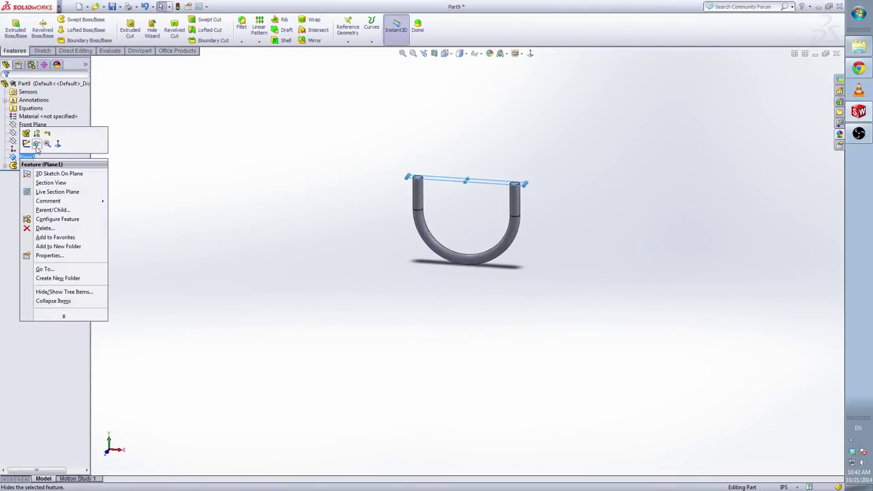
pyautogui.click(37, 144)
pyautogui.moveTo(542, 354); pyautogui.dragTo(524, 335, button='middle')
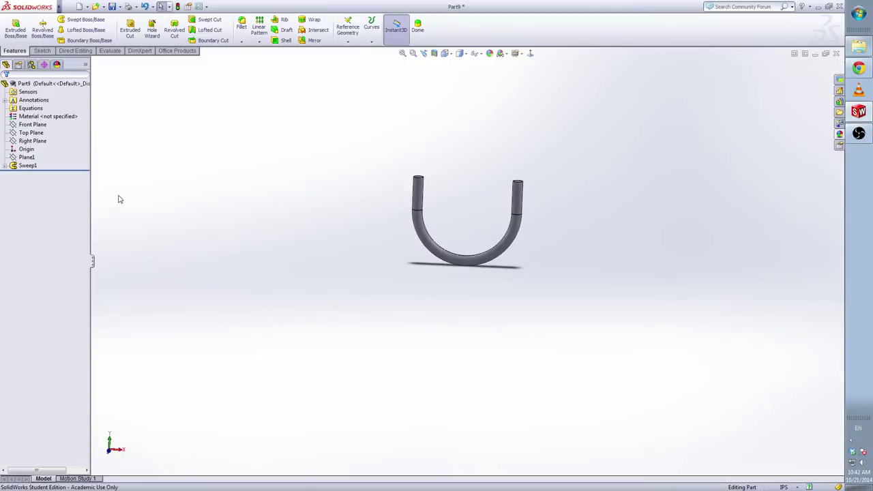
# - Start a sketch on the Front Plane and draw a vertical line about 3.63 in long downward from the origin
pyautogui.click(32, 125)
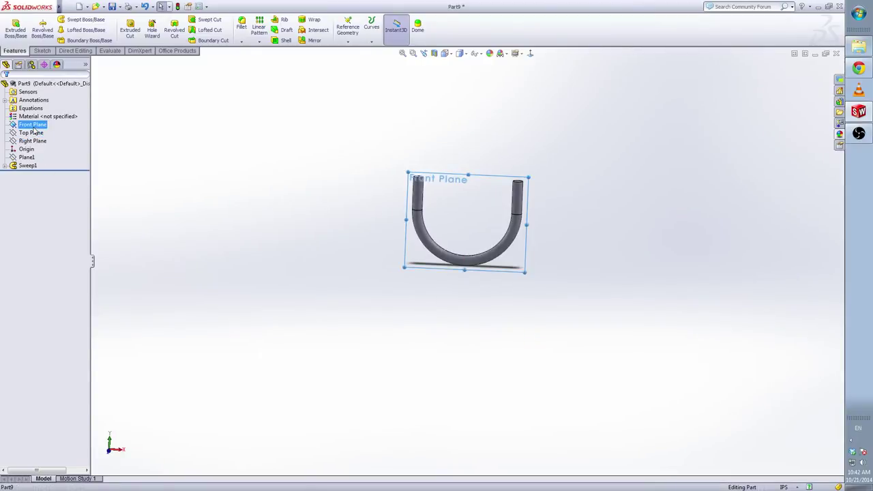
pyautogui.click(41, 120)
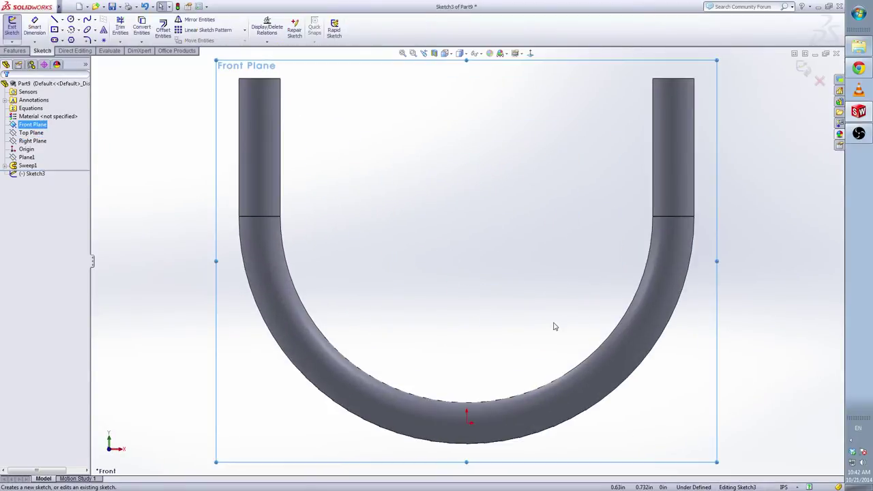
pyautogui.rightClick(606, 266)
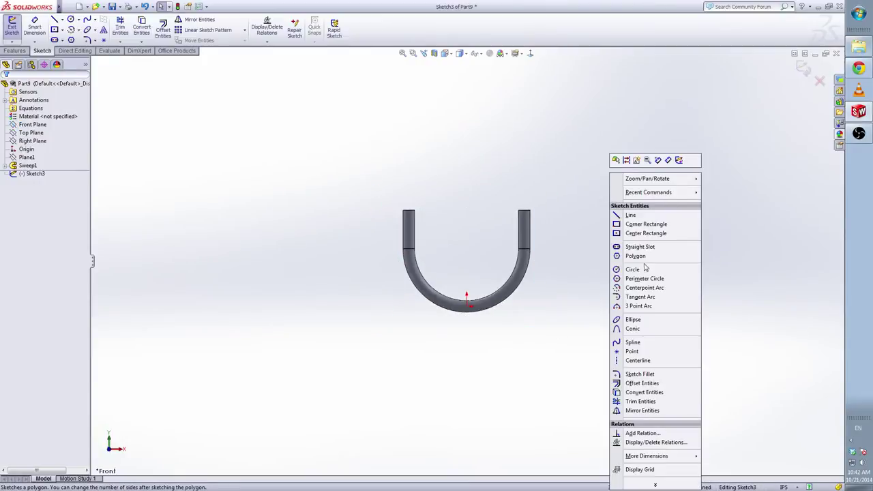
pyautogui.click(631, 215)
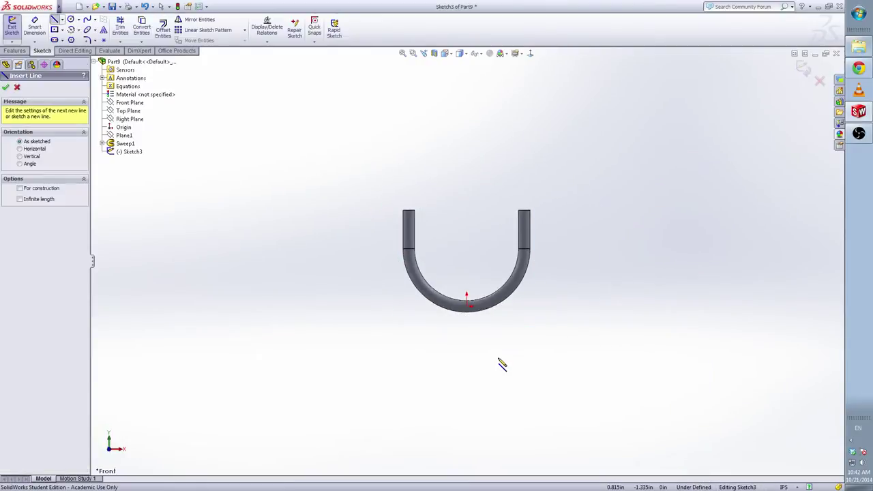
pyautogui.keyDown('ctrl'); pyautogui.moveTo(500, 362); pyautogui.dragTo(467, 302, button='middle'); pyautogui.keyUp('ctrl')
pyautogui.scroll(2, 457, 280)
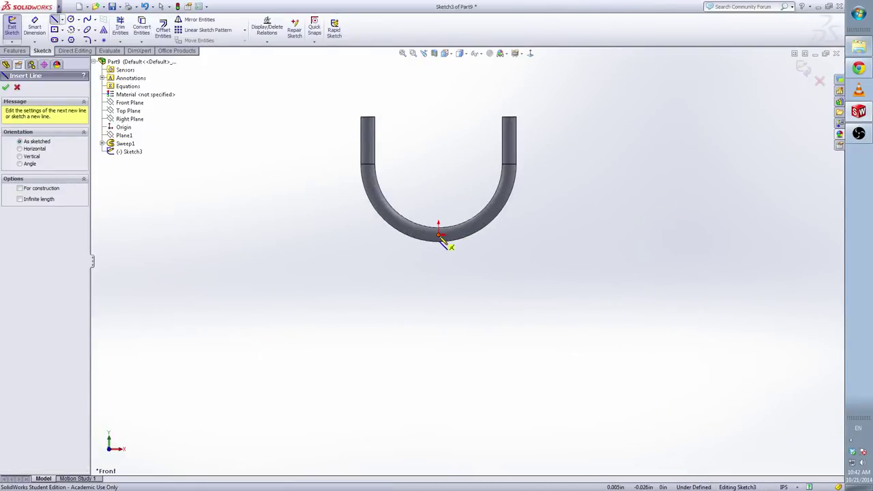
pyautogui.click(438, 235)
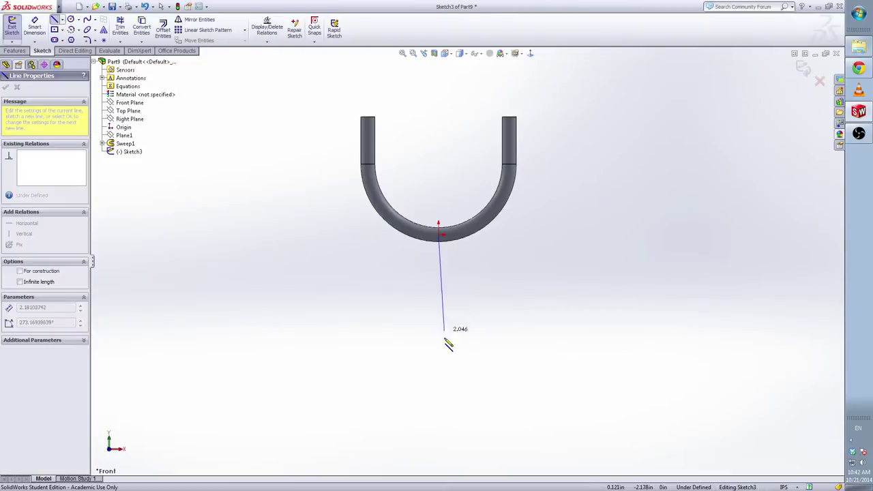
pyautogui.click(438, 407)
# - Draw a 180° tangent arc of about 1.16 in radius from the vertical line's lower end, opening upward to the right
pyautogui.rightClick(440, 407)
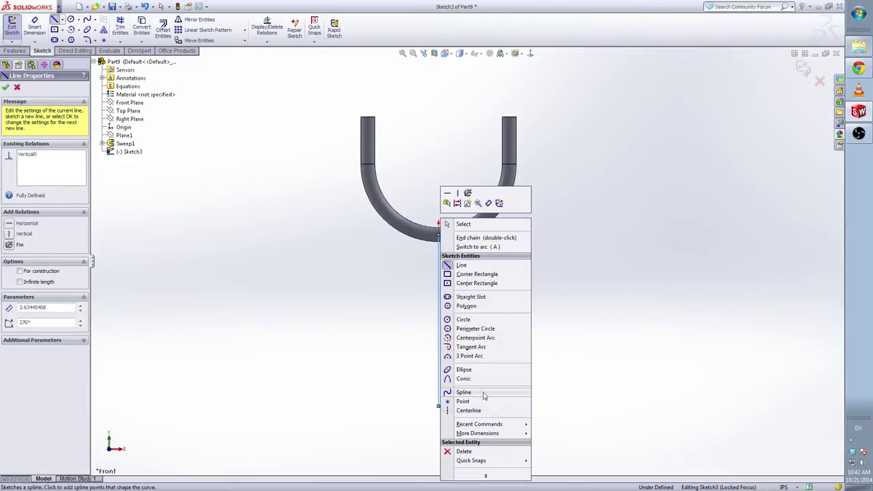
pyautogui.click(470, 347)
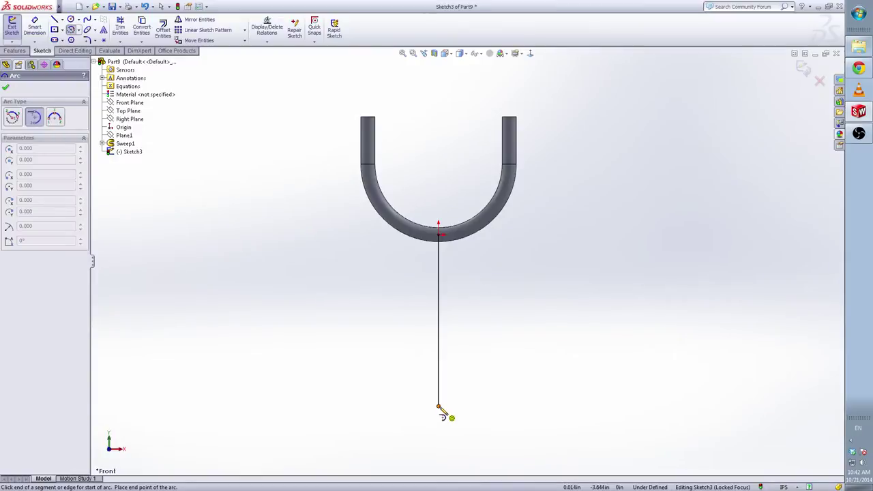
pyautogui.click(440, 407)
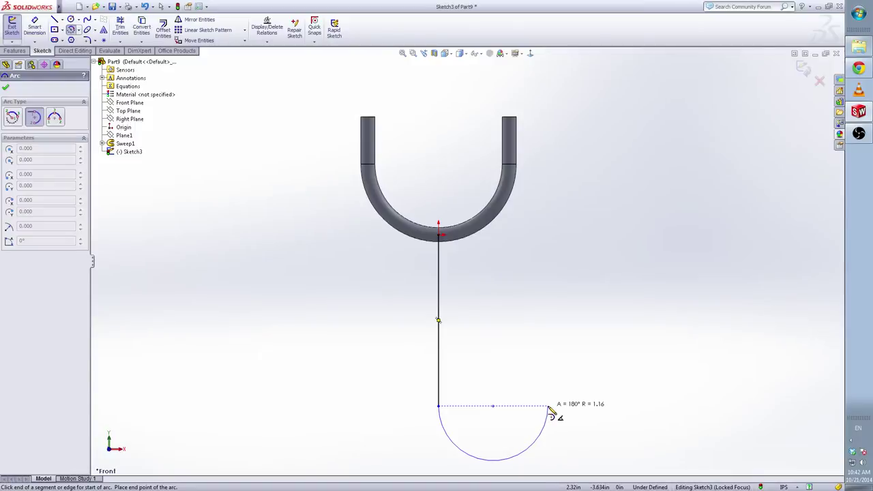
pyautogui.click(550, 408)
# - Draw a vertical line about 0.945 in long upward from the arc's free end, tangent to the arc
pyautogui.rightClick(550, 408)
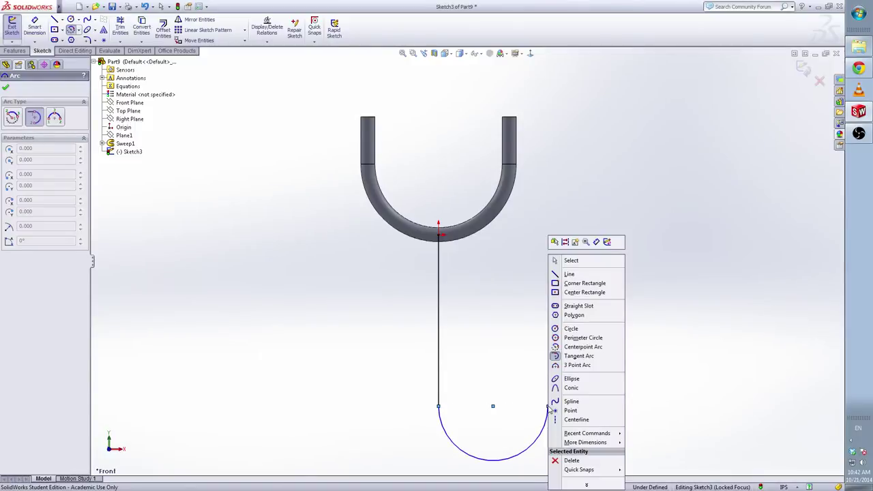
pyautogui.click(562, 275)
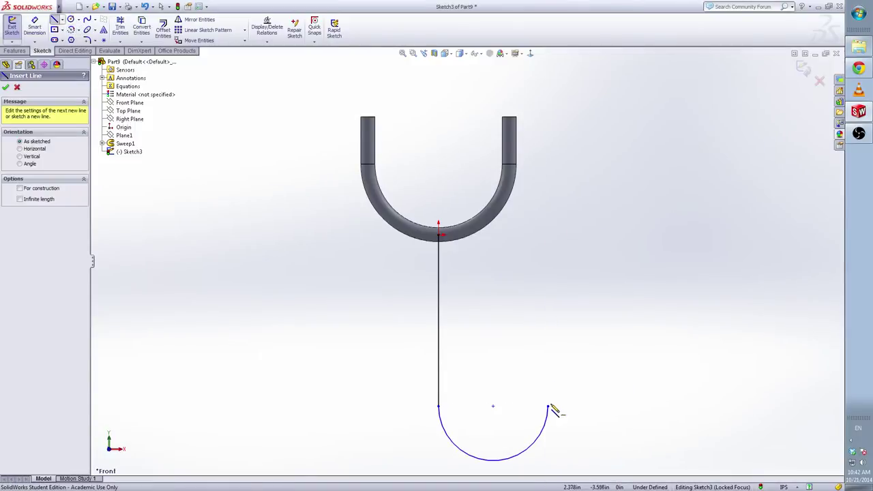
pyautogui.click(548, 406)
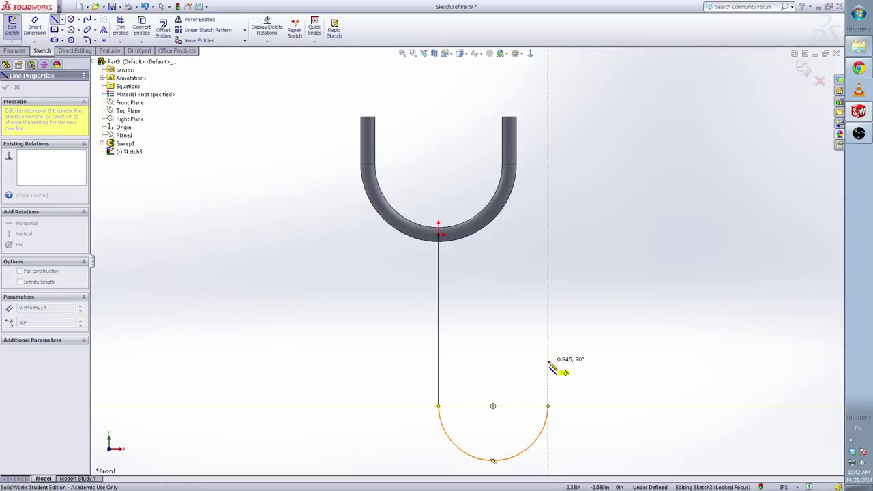
pyautogui.click(548, 362)
# - Dimension the long vertical line below the origin to 5 in
pyautogui.rightClick(550, 366)
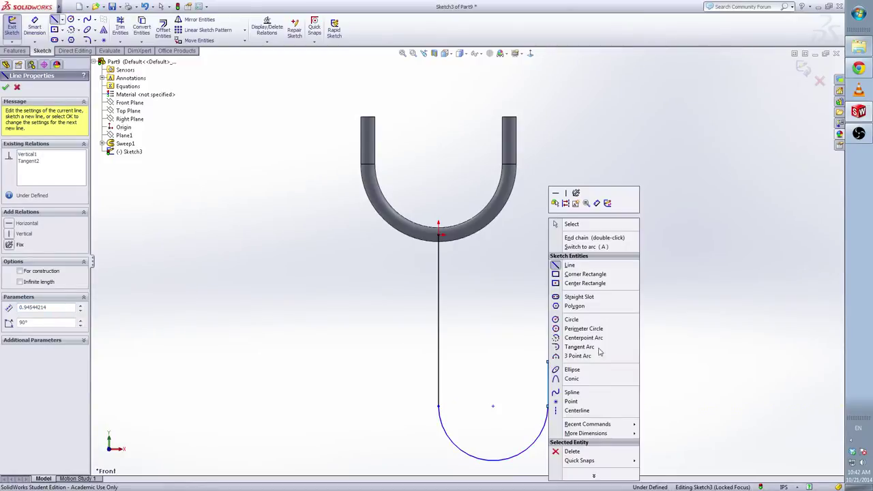
pyautogui.click(579, 423)
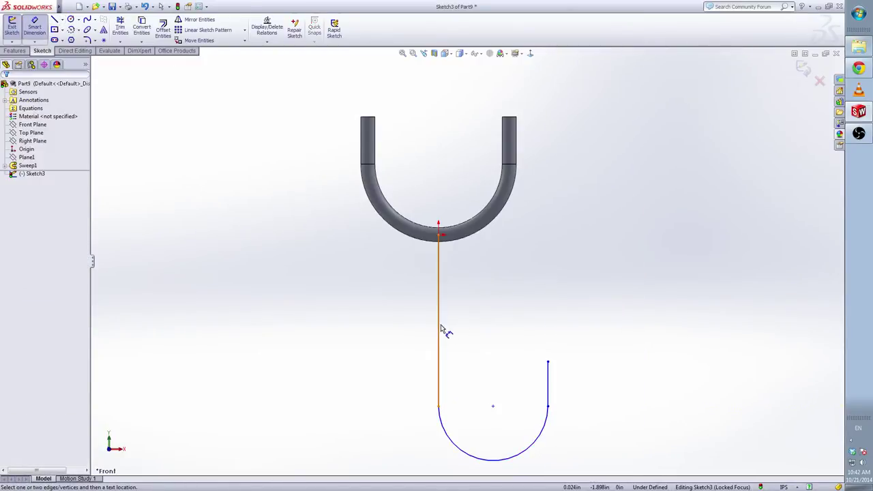
pyautogui.click(440, 326)
pyautogui.click(363, 327)
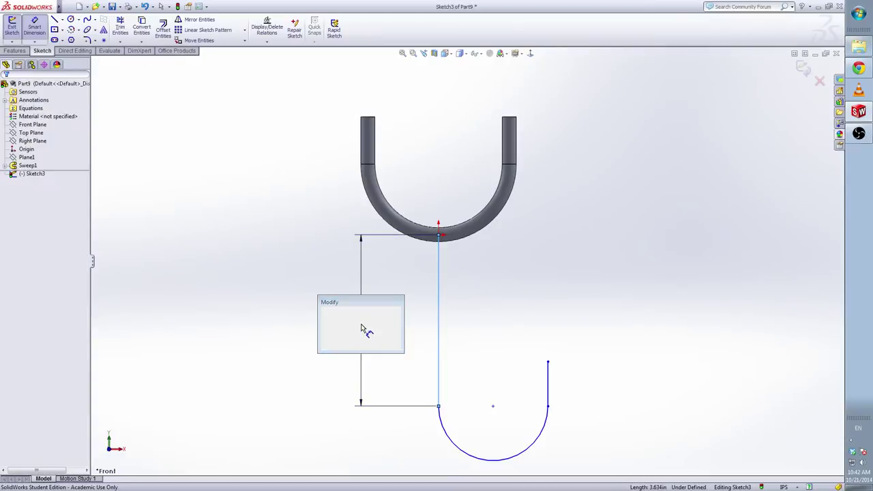
pyautogui.write('5.000in')
pyautogui.press('Return')
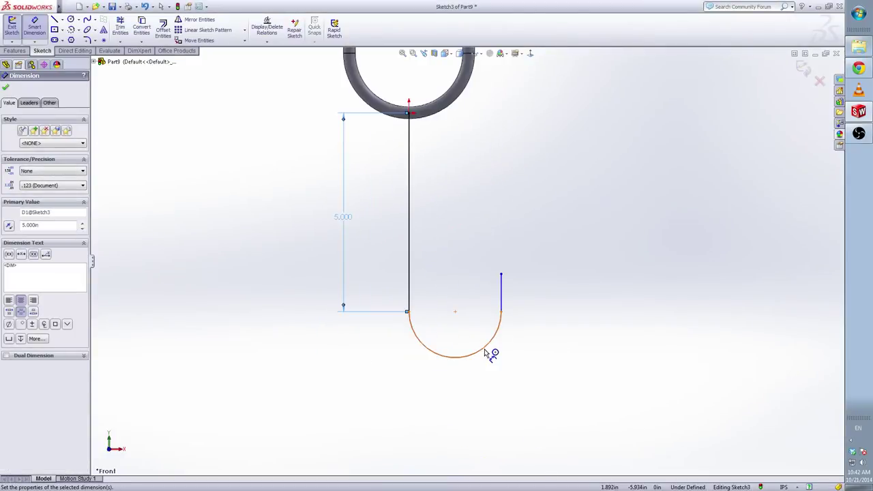
# - Dimension the radius of the bottom arc to 2 in
pyautogui.click(485, 352)
pyautogui.click(516, 379)
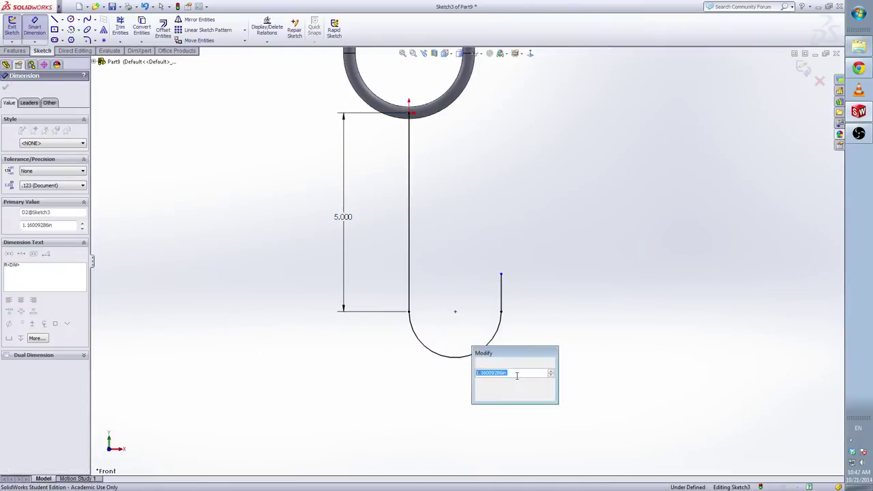
pyautogui.write('2')
pyautogui.press('Return')
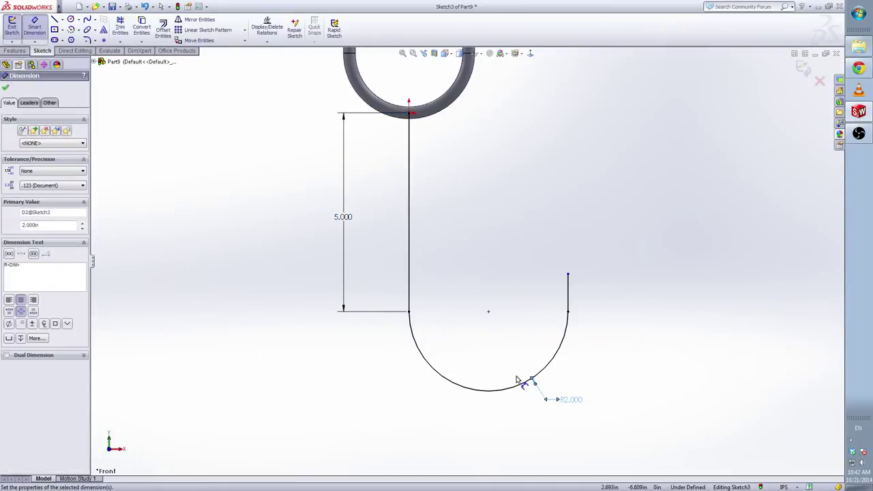
# - Dimension the short vertical line at the arc's free end to 1 in and exit the sketch
pyautogui.click(569, 296)
pyautogui.click(629, 296)
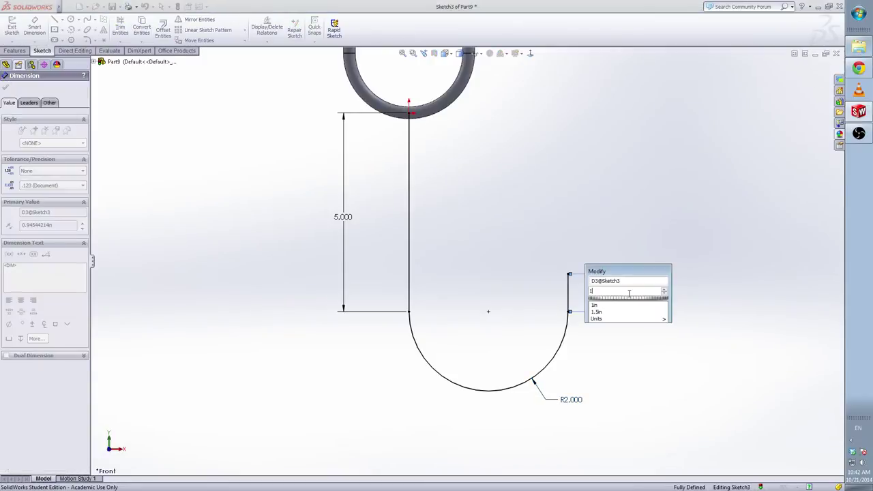
pyautogui.write('1')
pyautogui.press('Return')
pyautogui.press('f')
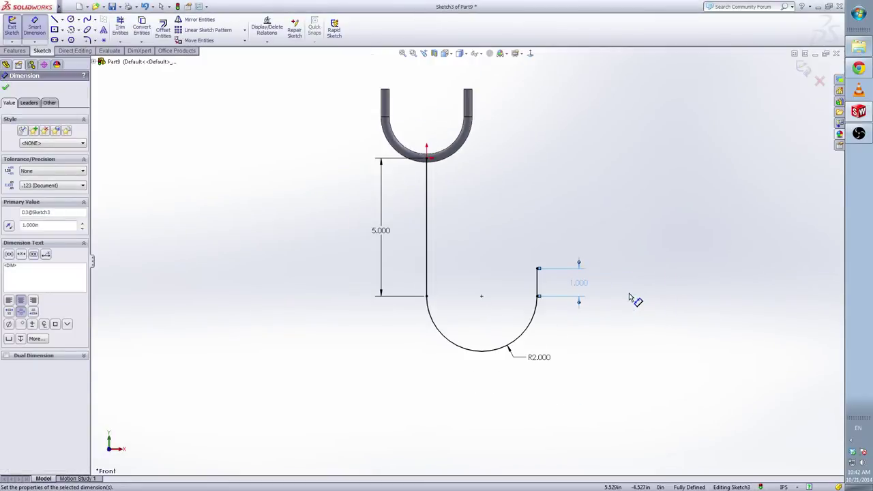
pyautogui.click(811, 75)
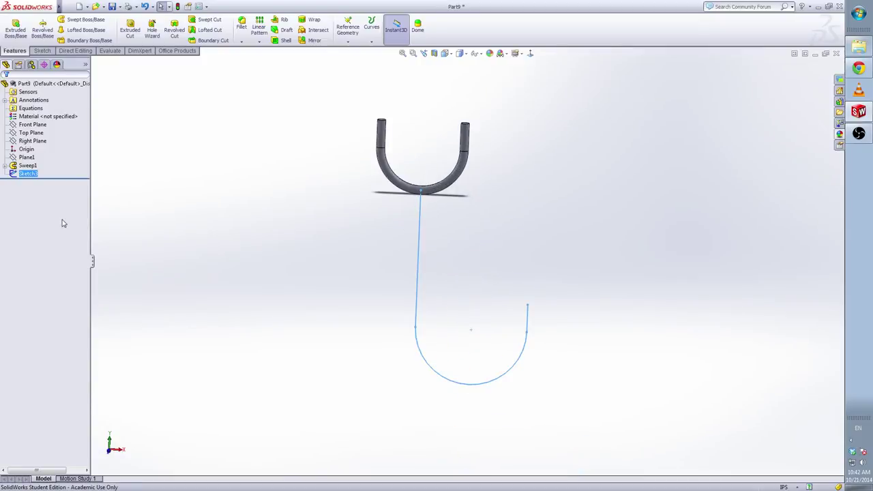
# - Rename the hanging tube's path sketch to Path2
pyautogui.click(27, 174)
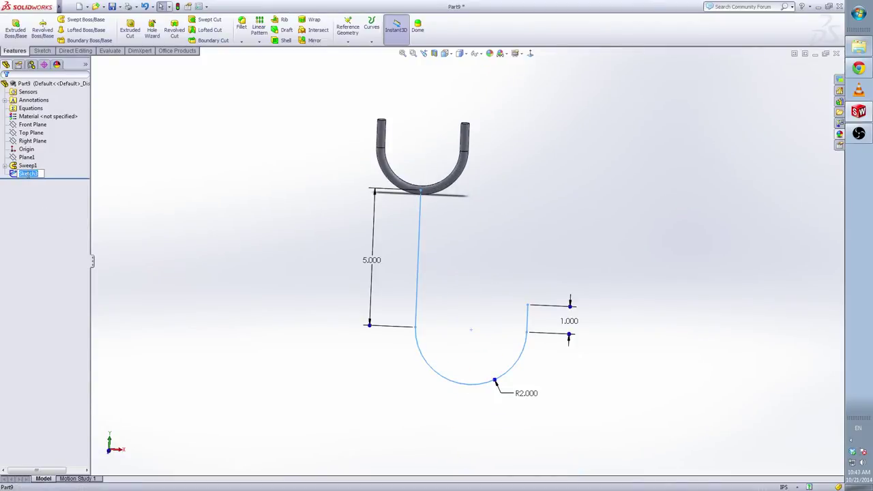
pyautogui.write('Path')
pyautogui.press('Return')
pyautogui.click(270, 292)
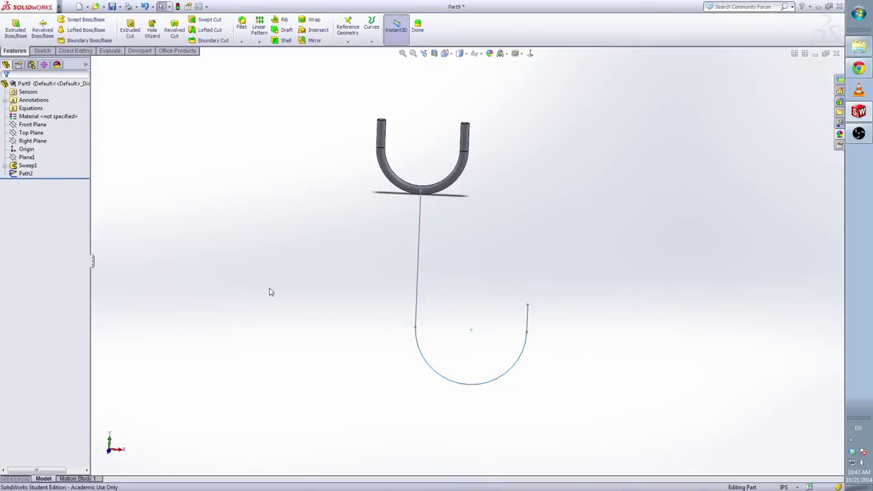
# - Start a sketch on the Top Plane and draw a circle of about 0.185 in radius centered on the origin
pyautogui.click(30, 134)
pyautogui.click(41, 123)
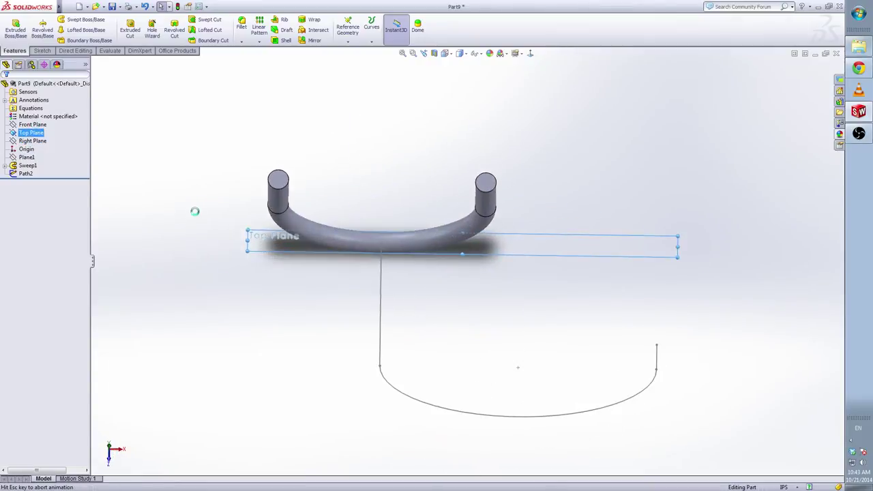
pyautogui.rightClick(377, 170)
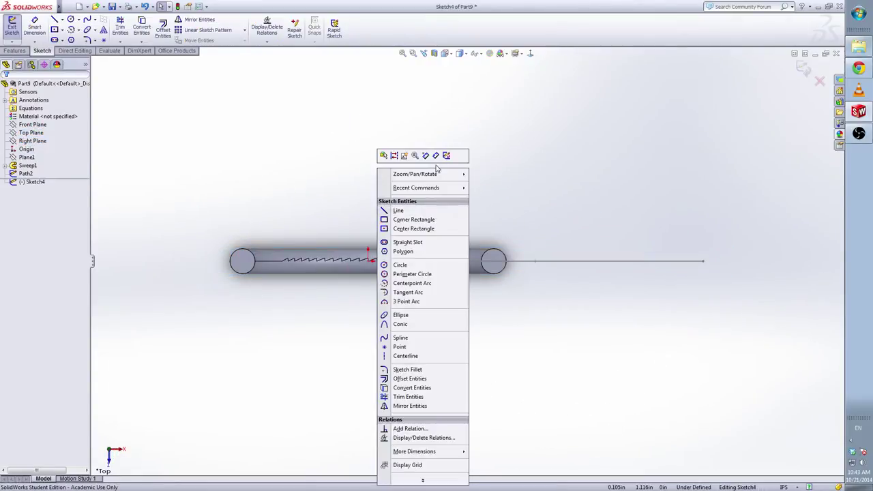
pyautogui.click(386, 265)
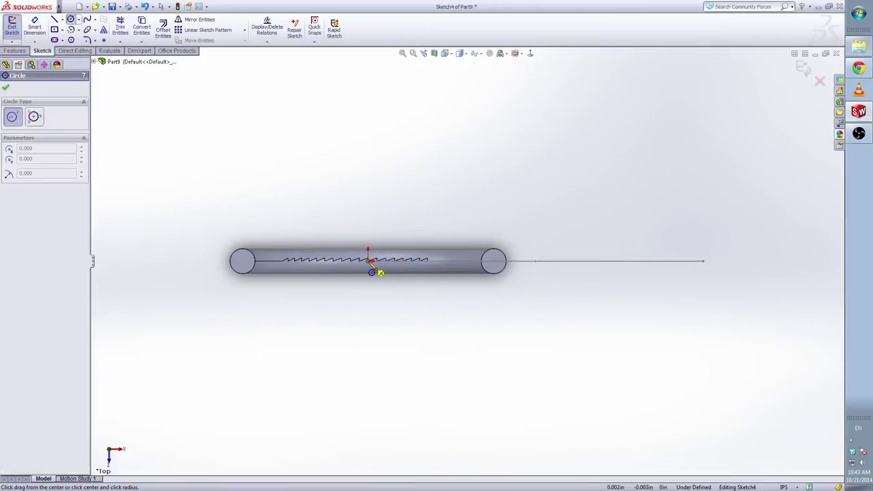
pyautogui.click(369, 259)
pyautogui.click(384, 263)
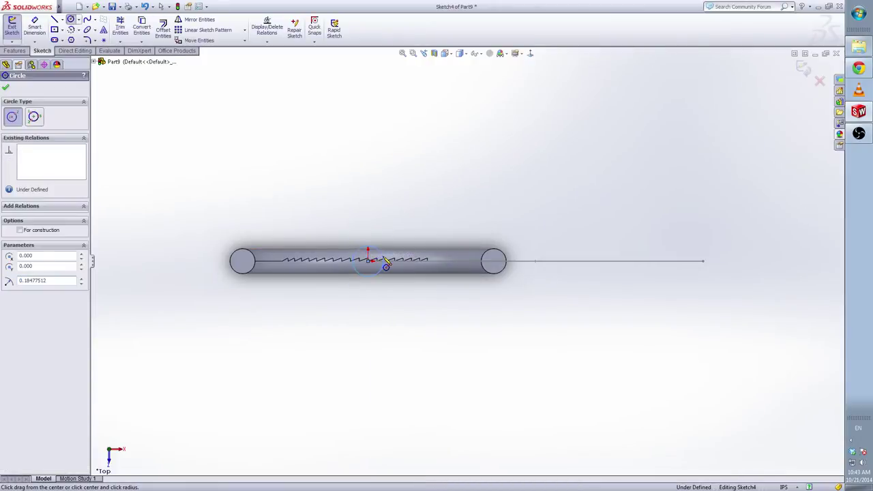
# - Dimension the circle's diameter to 0.3 in and exit the sketch
pyautogui.rightClick(384, 263)
pyautogui.click(442, 229)
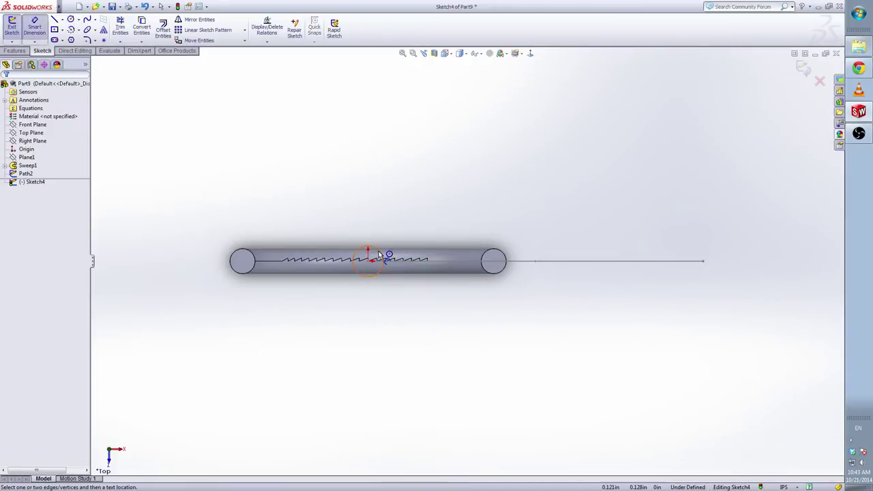
pyautogui.click(380, 255)
pyautogui.click(423, 230)
pyautogui.write('.3')
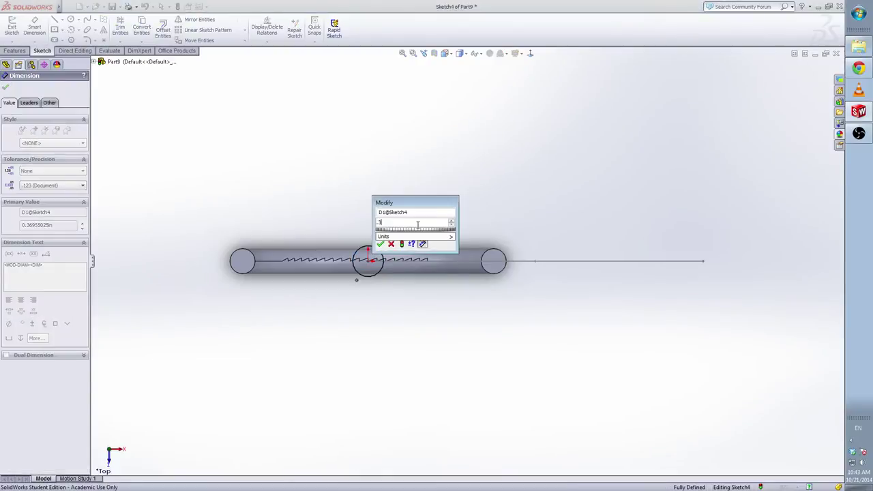
pyautogui.press('Return')
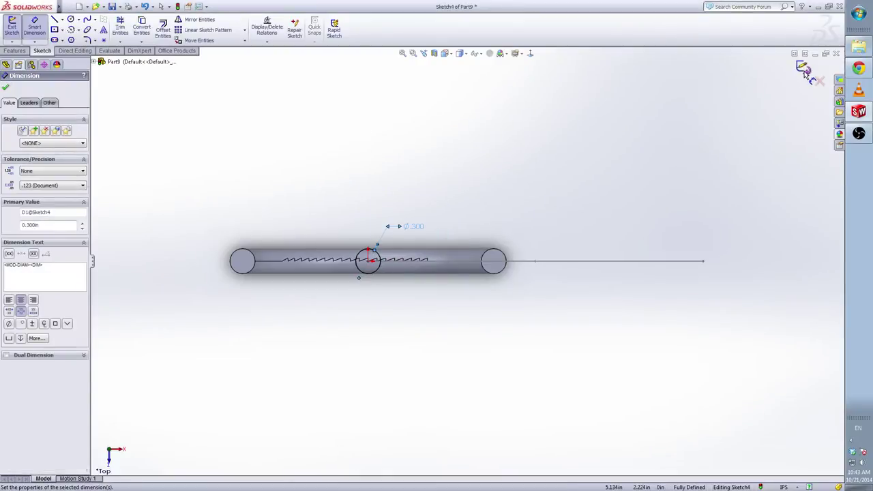
pyautogui.click(806, 75)
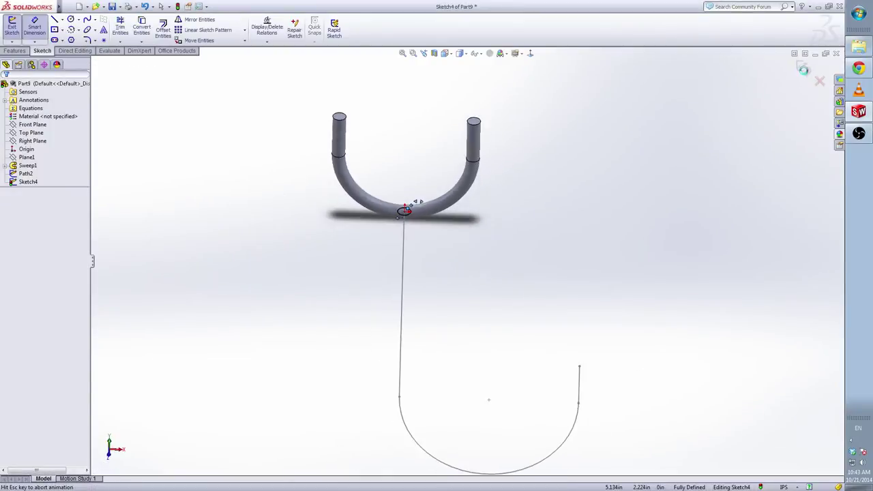
# - Reopen the circle sketch, add a Pierce relation between the circle's center and Path2's long line, and exit the sketch
pyautogui.rightClick(25, 182)
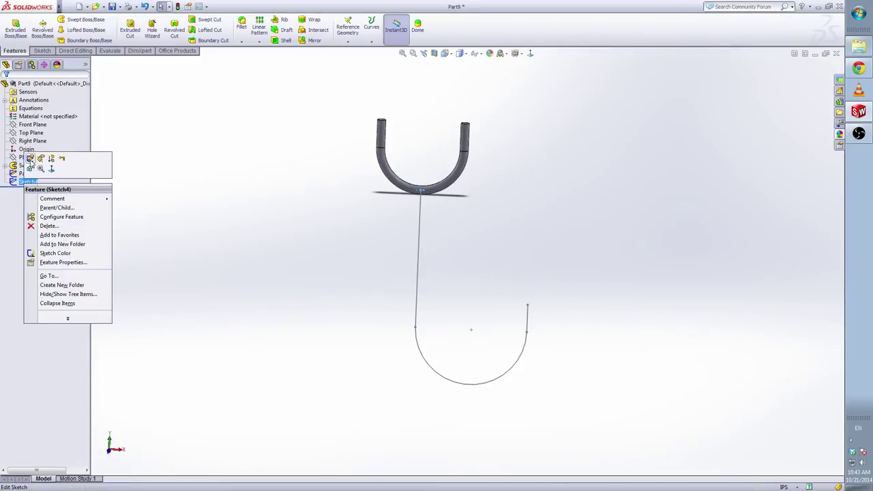
pyautogui.click(30, 161)
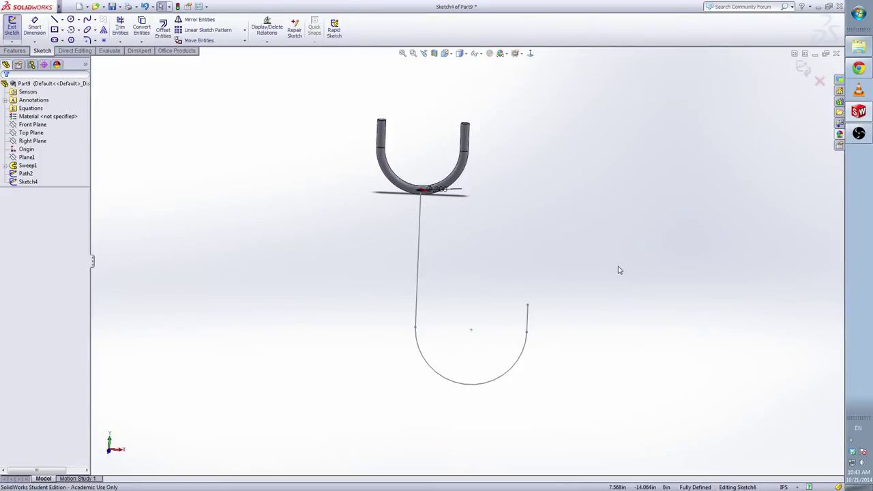
pyautogui.scroll(-3, 481, 223)
pyautogui.moveTo(481, 224); pyautogui.dragTo(497, 307, button='middle')
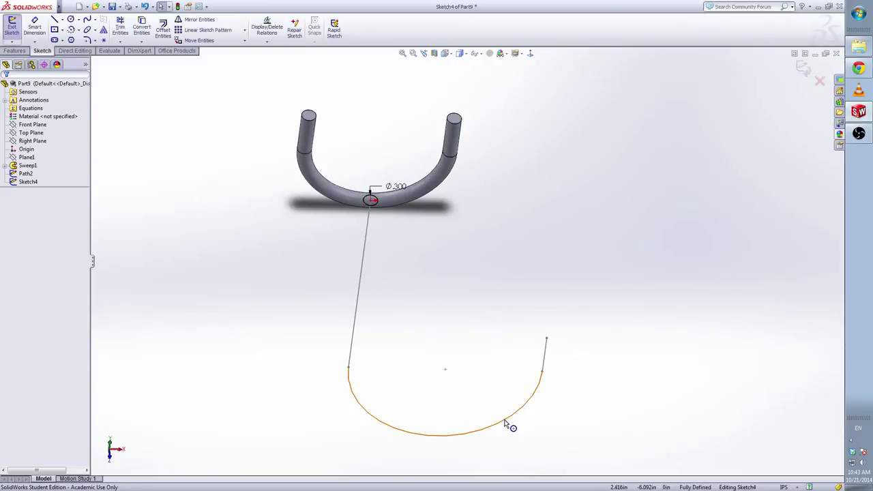
pyautogui.scroll(-3, 356, 191)
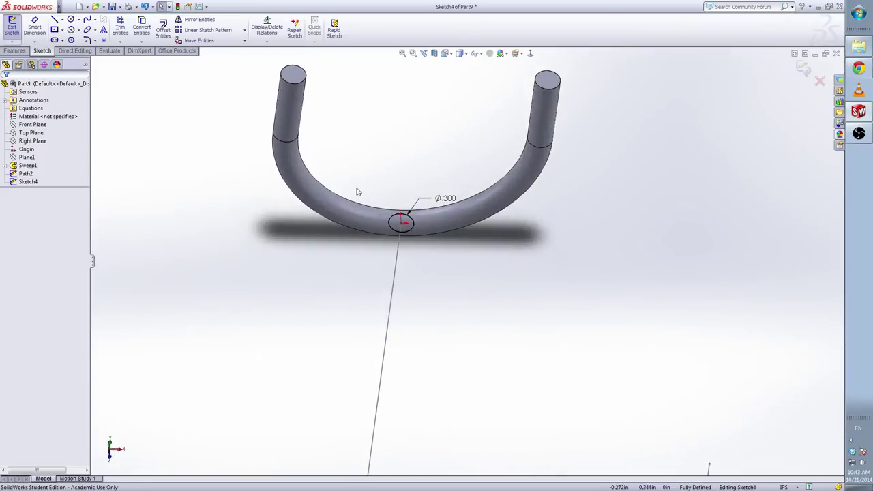
pyautogui.click(402, 228)
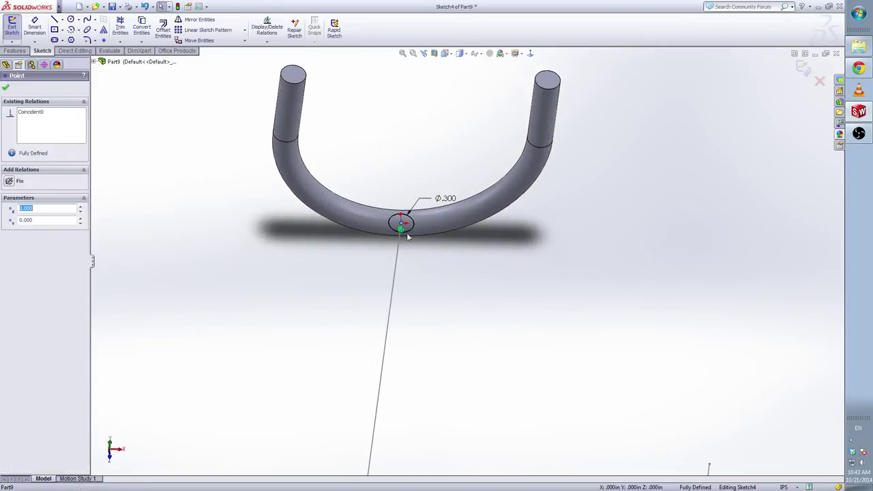
pyautogui.keyDown('ctrl'); pyautogui.click(394, 315); pyautogui.keyUp('ctrl')
pyautogui.click(10, 234)
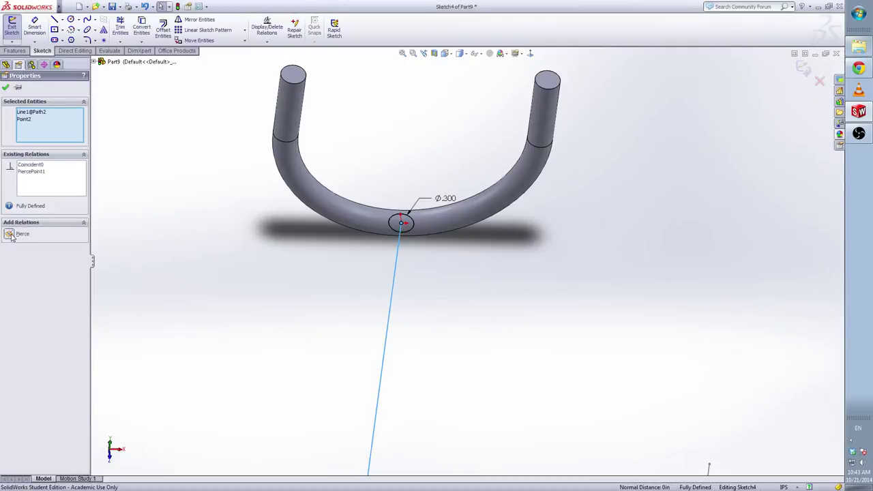
pyautogui.click(5, 90)
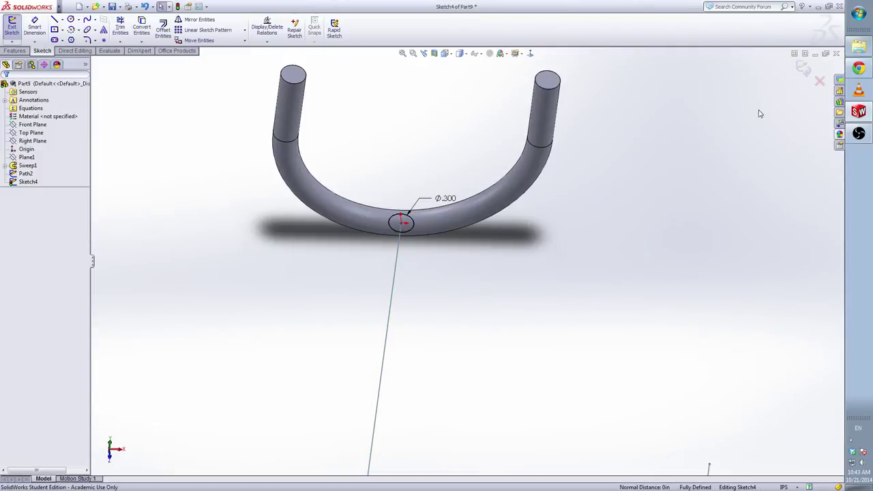
pyautogui.click(803, 69)
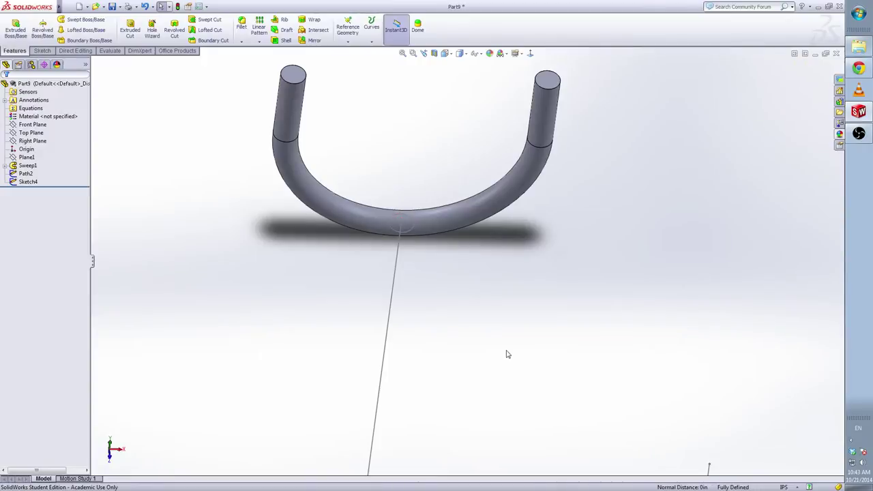
# - Rename the circle sketch to Profile2
pyautogui.click(27, 185)
pyautogui.click(28, 183)
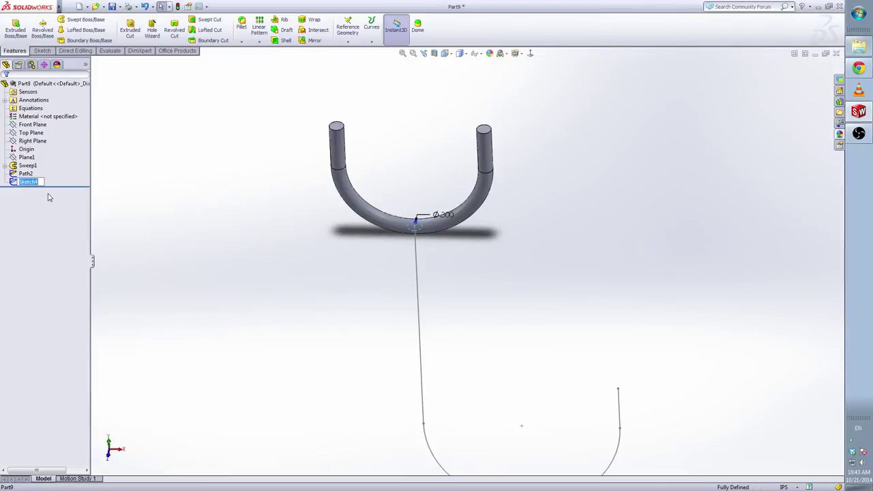
pyautogui.write('Profile2')
pyautogui.click(149, 205)
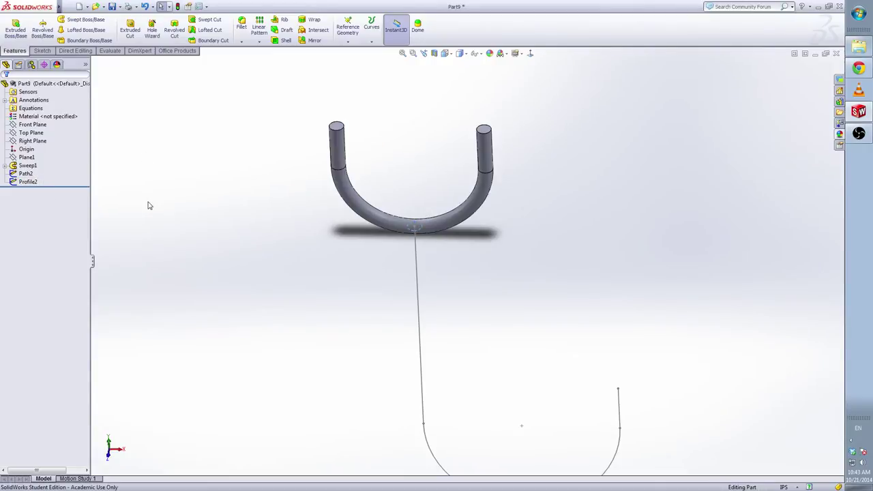
# - Sweep a solid boss using Profile2 as the profile and Path2 as the path
pyautogui.click(82, 19)
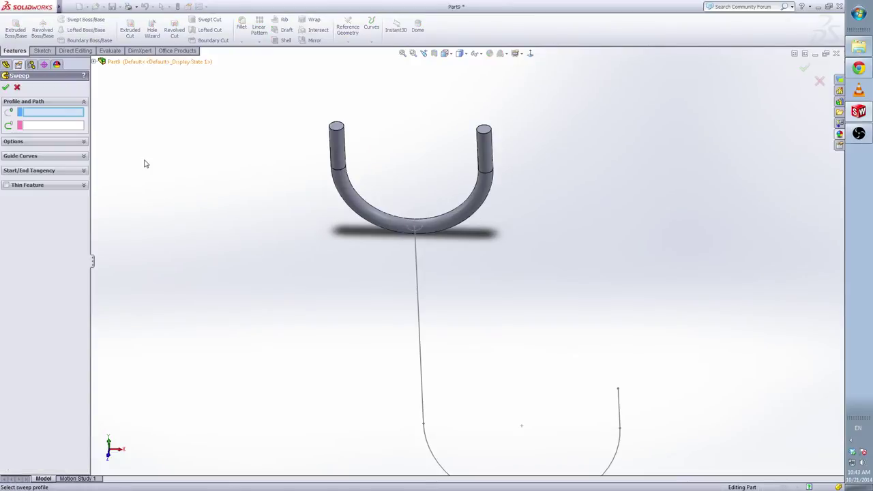
pyautogui.click(110, 61)
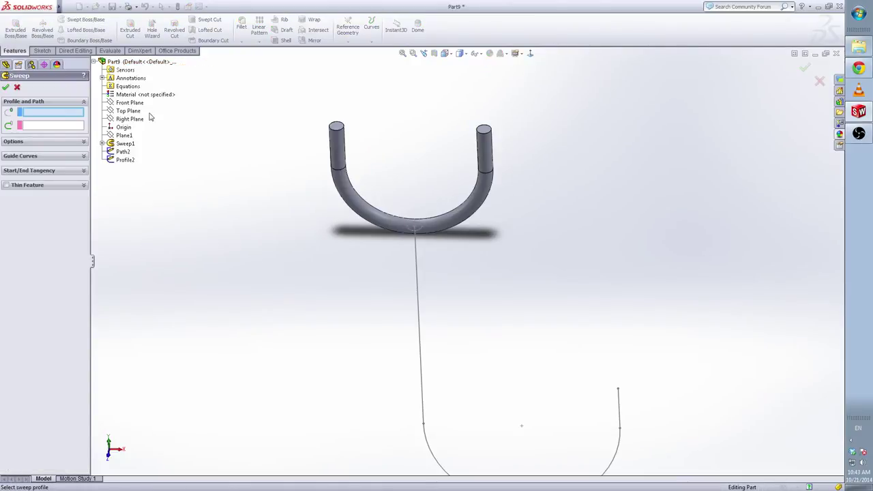
pyautogui.click(124, 160)
pyautogui.click(123, 153)
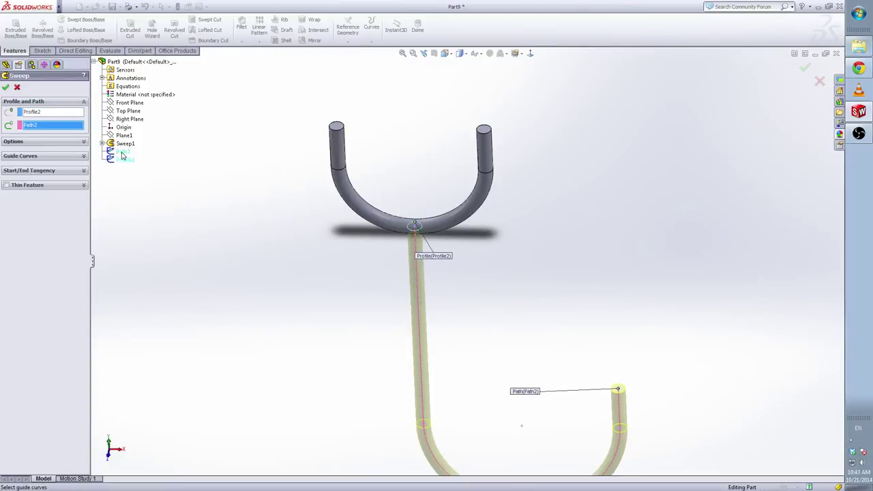
pyautogui.click(6, 88)
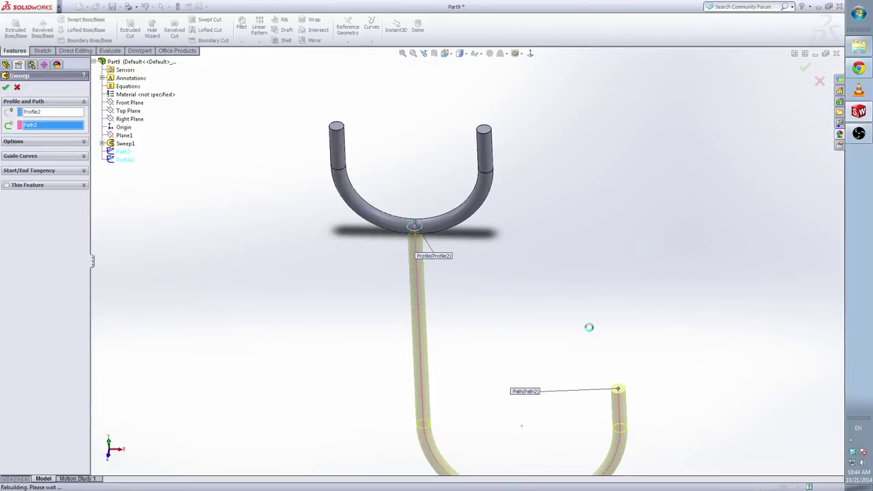
# - Start an extruded-cut sketch on one end face of the upper U-shaped tube and draw a concentric circle of about 0.088 in radius
pyautogui.press('f')
pyautogui.moveTo(552, 356); pyautogui.dragTo(561, 311, button='middle')
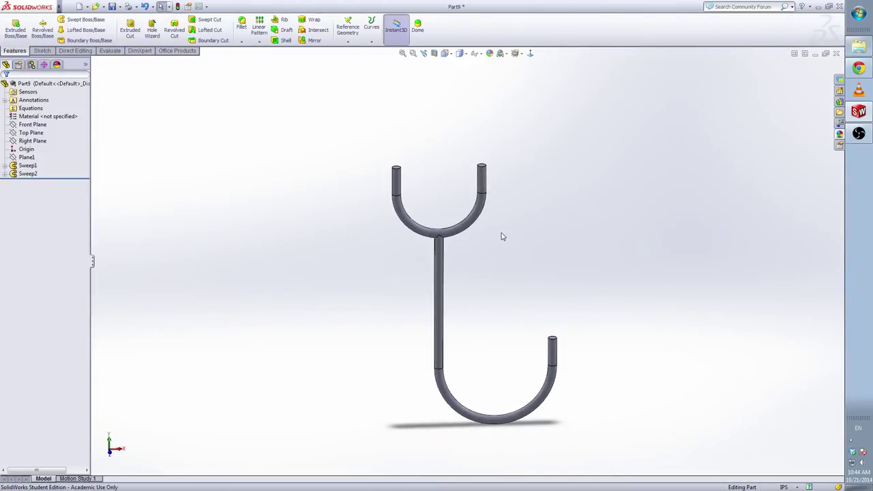
pyautogui.moveTo(503, 236); pyautogui.dragTo(356, 236, button='middle')
pyautogui.click(354, 236)
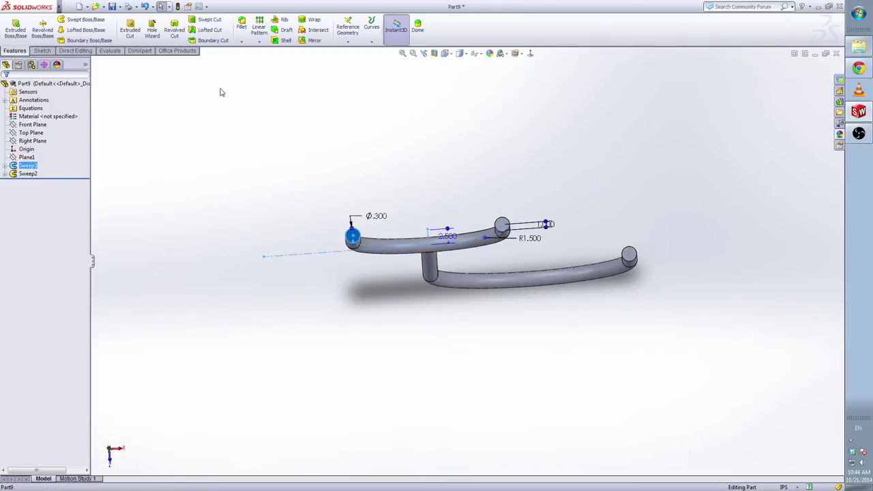
pyautogui.click(130, 28)
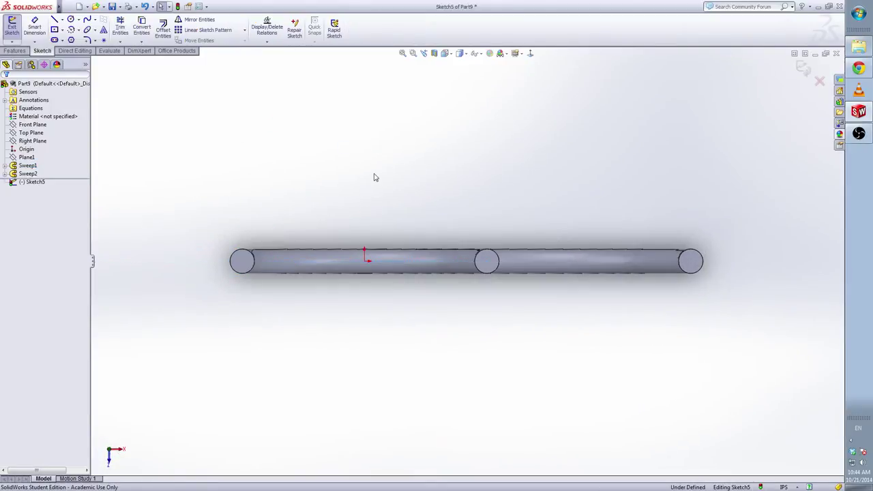
pyautogui.rightClick(355, 141)
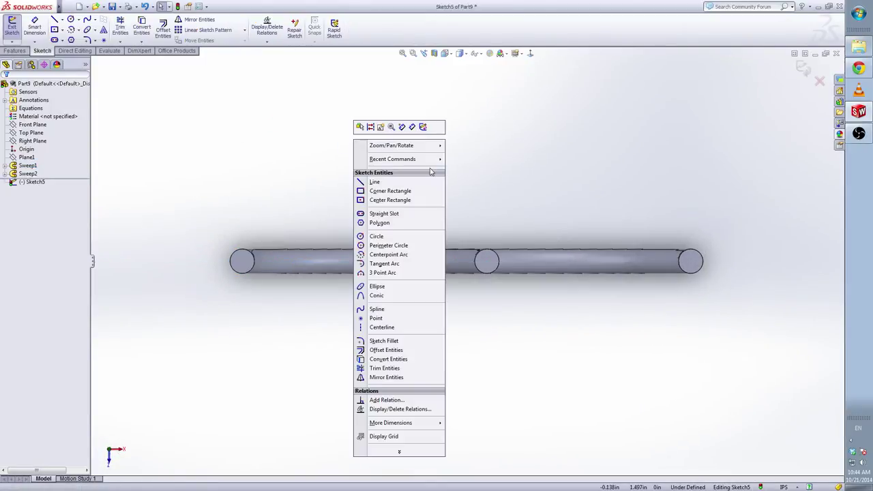
pyautogui.click(361, 237)
pyautogui.scroll(-5, 244, 253)
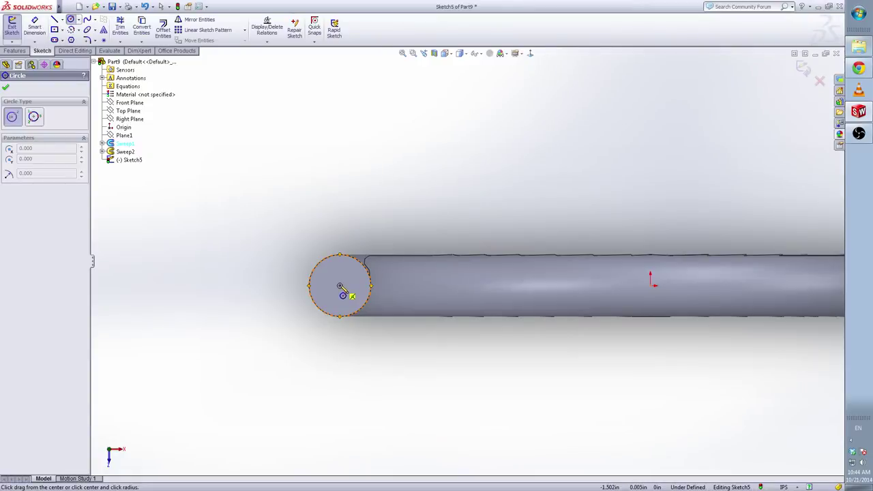
pyautogui.click(340, 286)
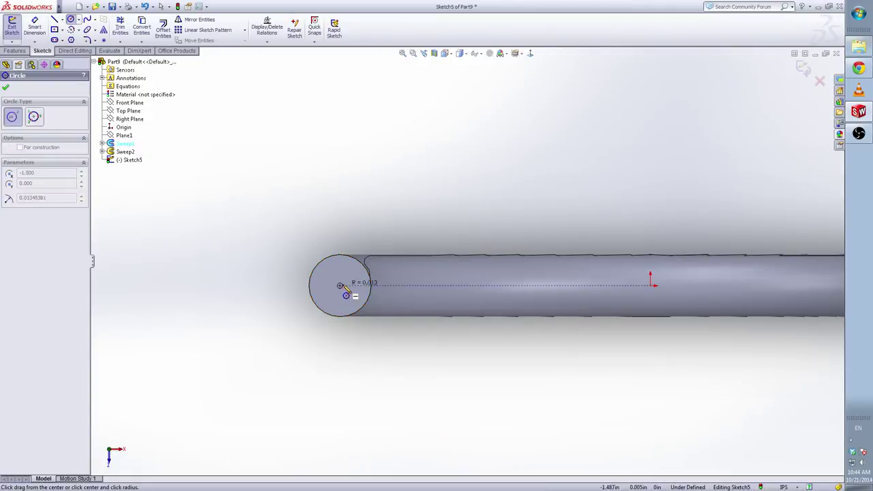
pyautogui.click(359, 285)
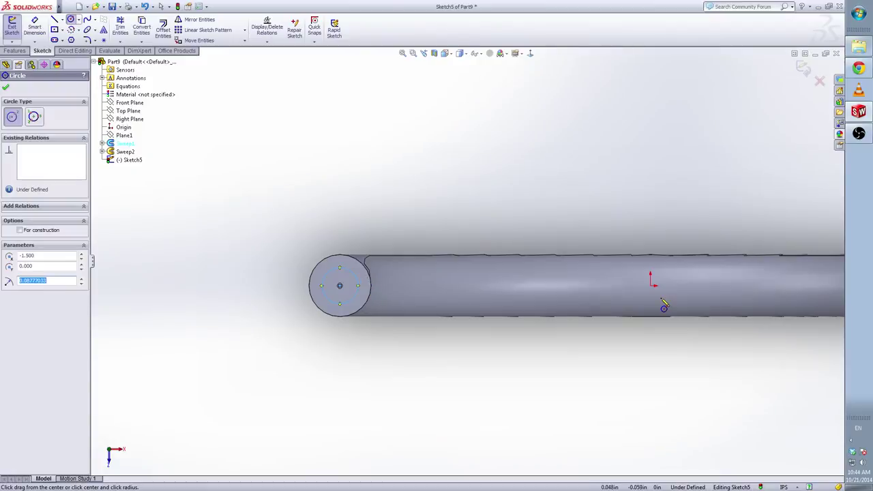
# - Draw a second circle of about 0.088 in radius centered on the upper tube's other end face
pyautogui.scroll(5, 665, 307)
pyautogui.scroll(-5, 639, 283)
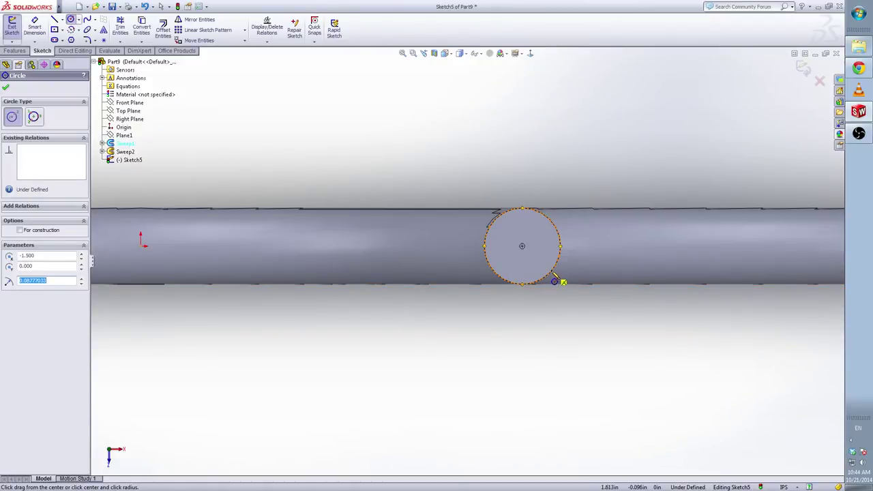
pyautogui.click(523, 246)
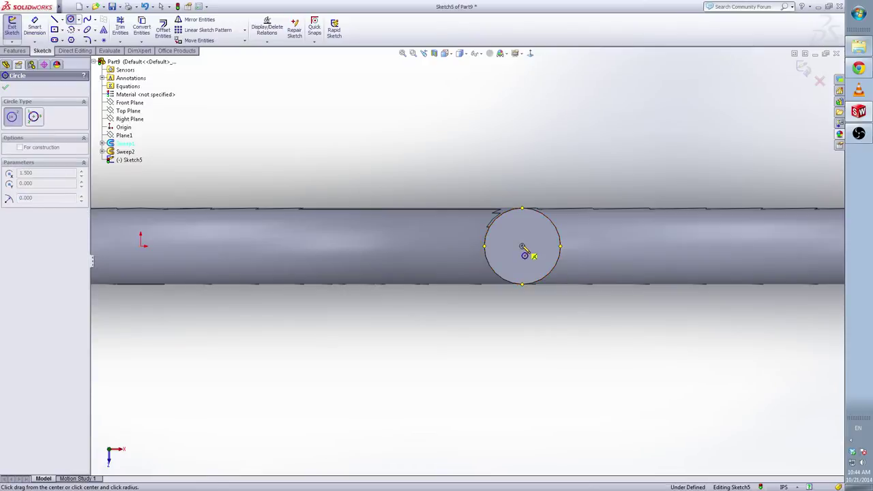
pyautogui.click(548, 251)
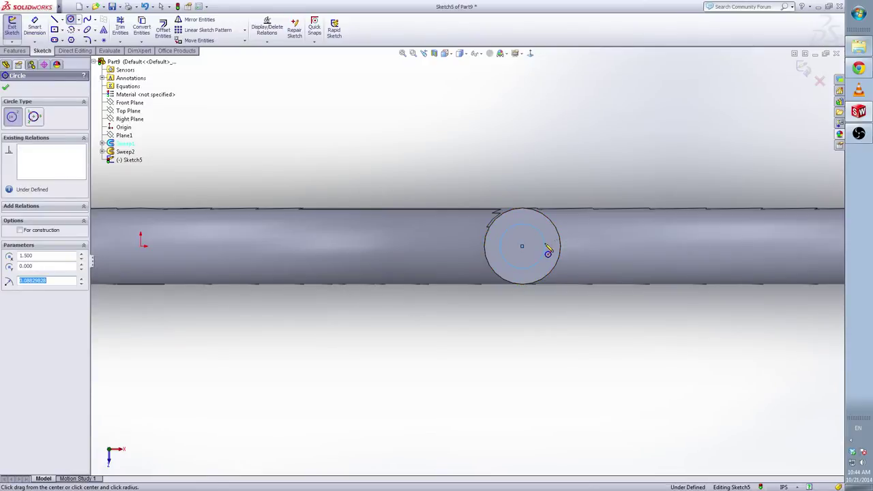
pyautogui.rightClick(549, 249)
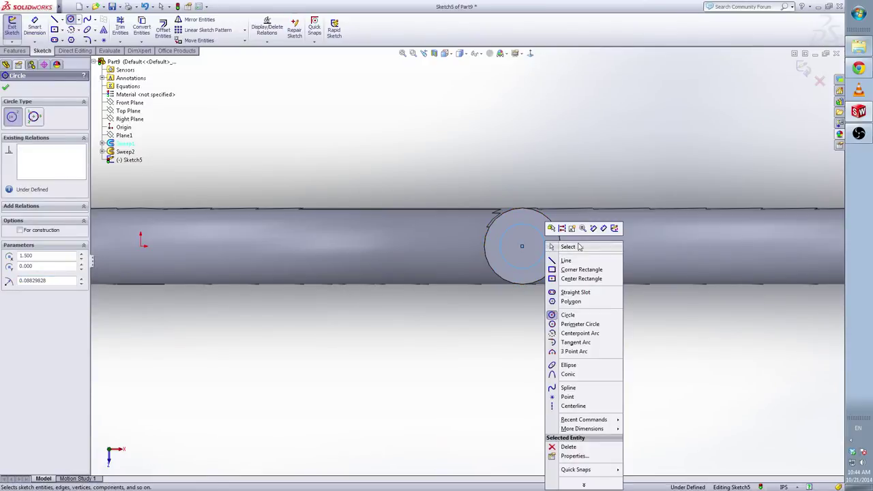
pyautogui.click(568, 247)
pyautogui.press('f')
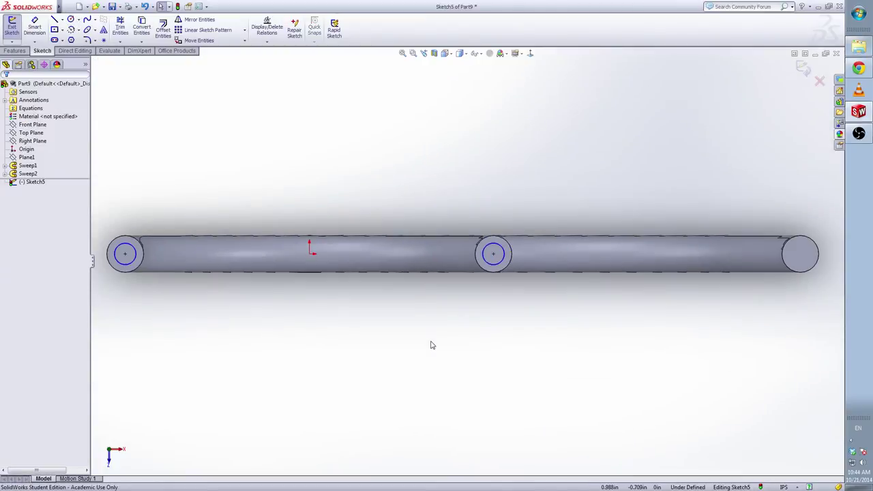
# - Add an Equal relation between the two circles on the upper tube's ends
pyautogui.click(134, 262)
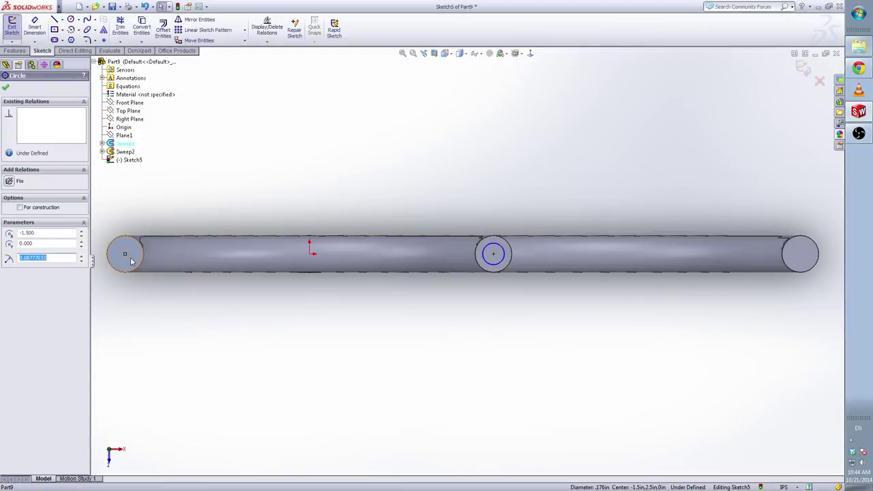
pyautogui.keyDown('ctrl'); pyautogui.click(496, 268); pyautogui.keyUp('ctrl')
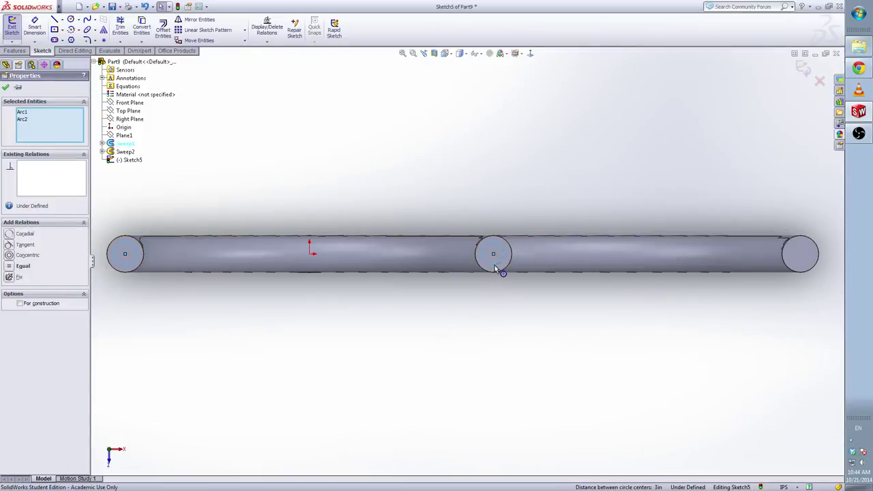
pyautogui.click(9, 266)
pyautogui.click(5, 87)
# - Dimension the circle on the upper tube's second end to a 0.23 in diameter and exit the sketch
pyautogui.rightClick(330, 167)
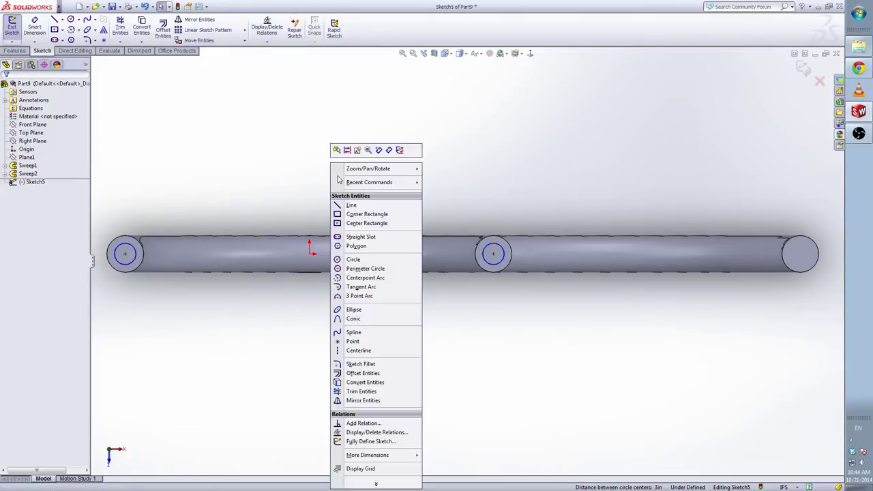
pyautogui.click(393, 154)
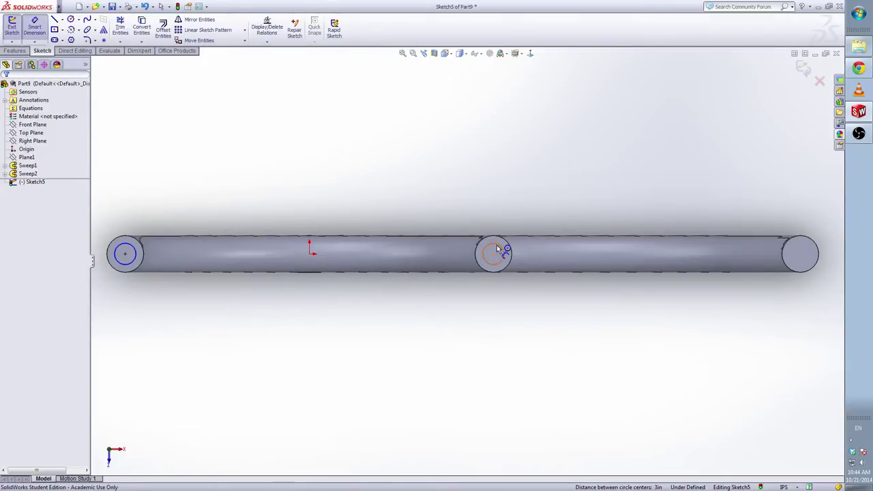
pyautogui.click(497, 245)
pyautogui.click(527, 220)
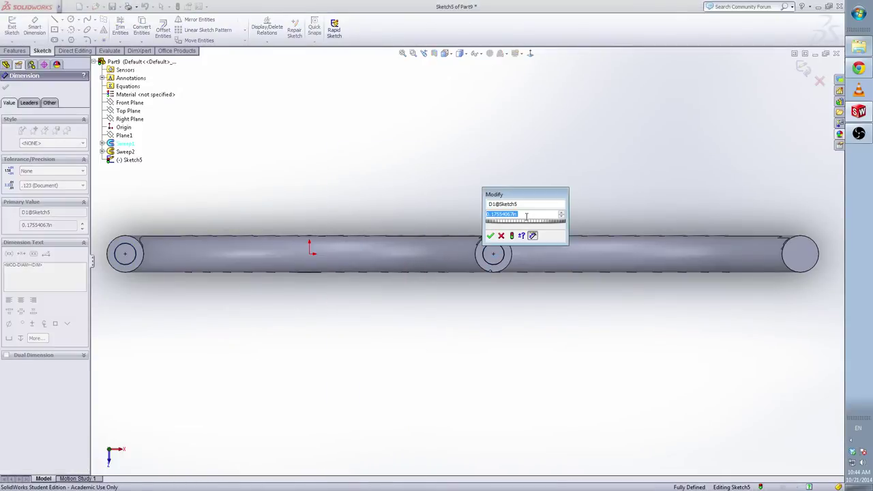
pyautogui.write('.13')
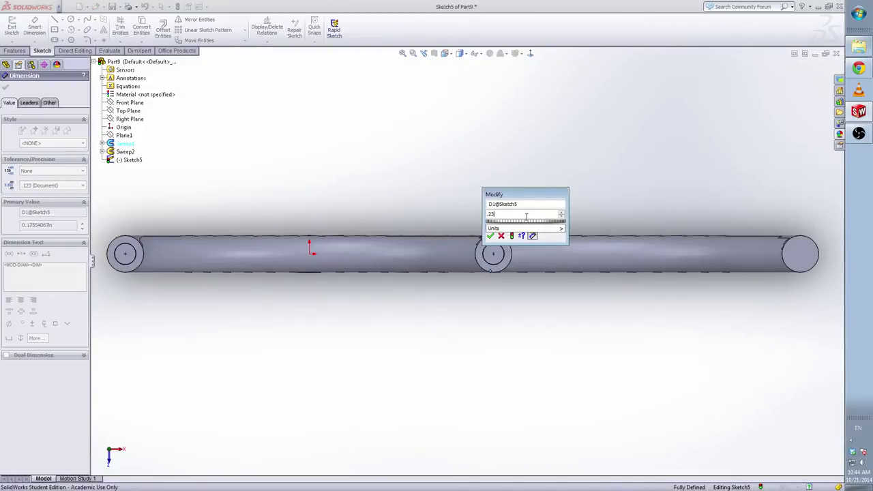
pyautogui.press('Return')
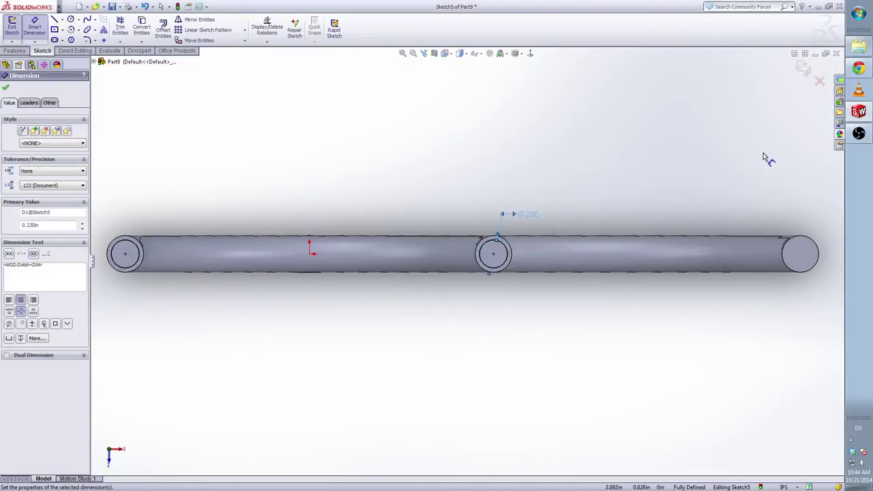
pyautogui.click(805, 72)
# - Cut both circles into the upper tube's ends with a blind depth of 0.25 in
pyautogui.moveTo(805, 74); pyautogui.dragTo(556, 266, button='middle')
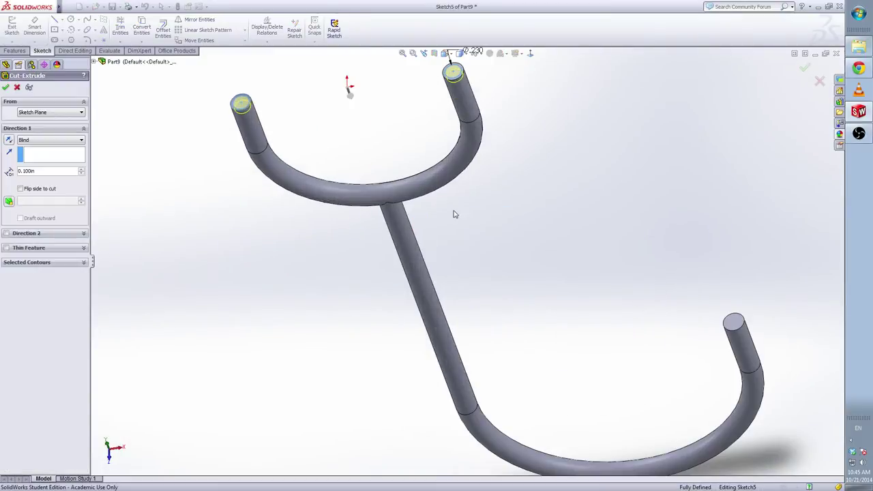
pyautogui.scroll(-3, 500, 177)
pyautogui.scroll(3, 496, 179)
pyautogui.moveTo(496, 179); pyautogui.dragTo(478, 168, button='middle')
pyautogui.moveTo(39, 170); pyautogui.dragTo(5, 168)
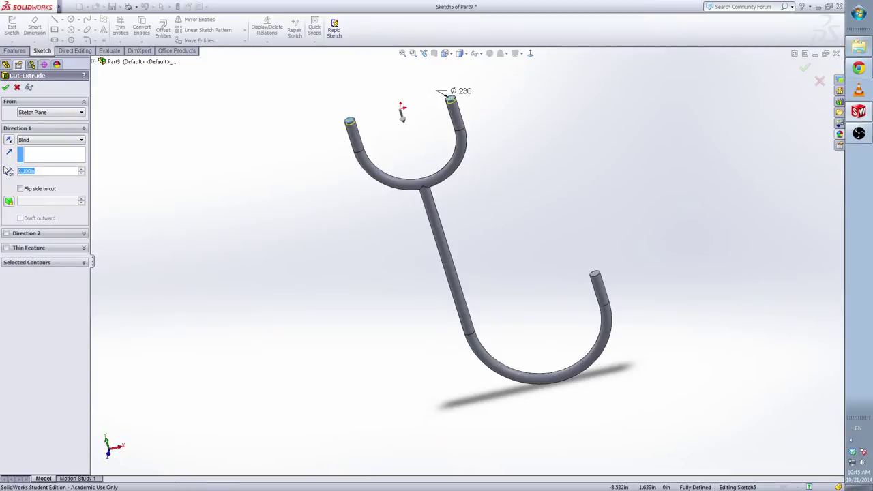
pyautogui.write('0.25')
pyautogui.press('Return')
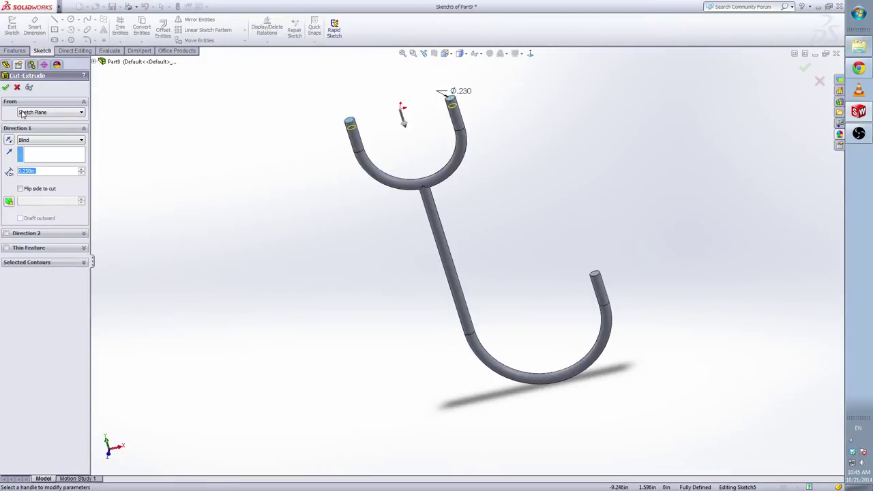
pyautogui.click(5, 87)
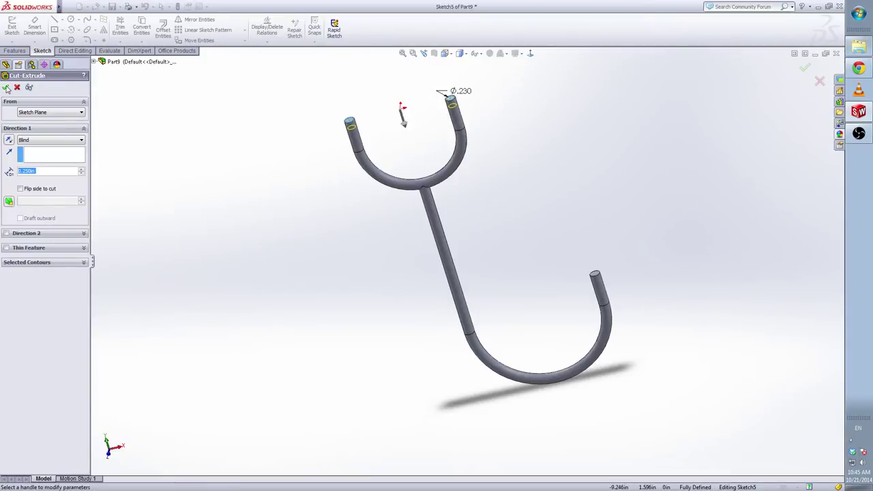
pyautogui.click(516, 246)
# - Start an extruded-cut sketch on the hanging tube's free end face and draw a concentric circle of about 0.089 in radius
pyautogui.moveTo(522, 222); pyautogui.dragTo(558, 313, button='middle')
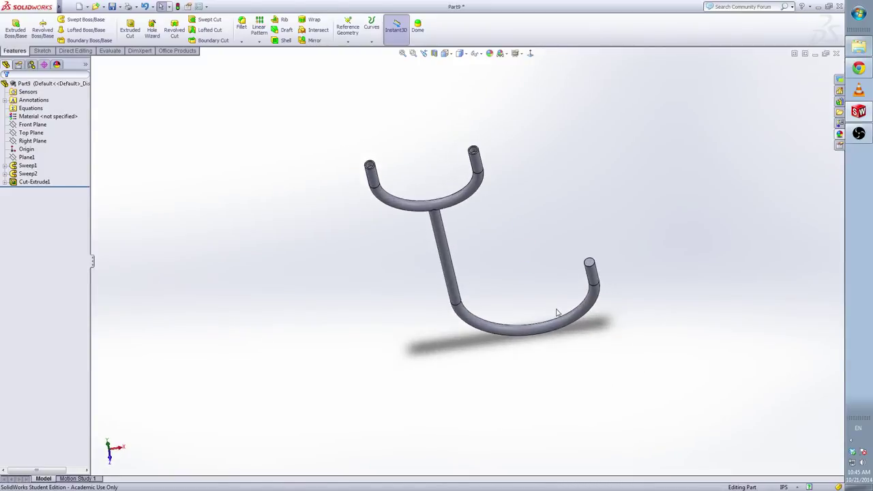
pyautogui.click(591, 265)
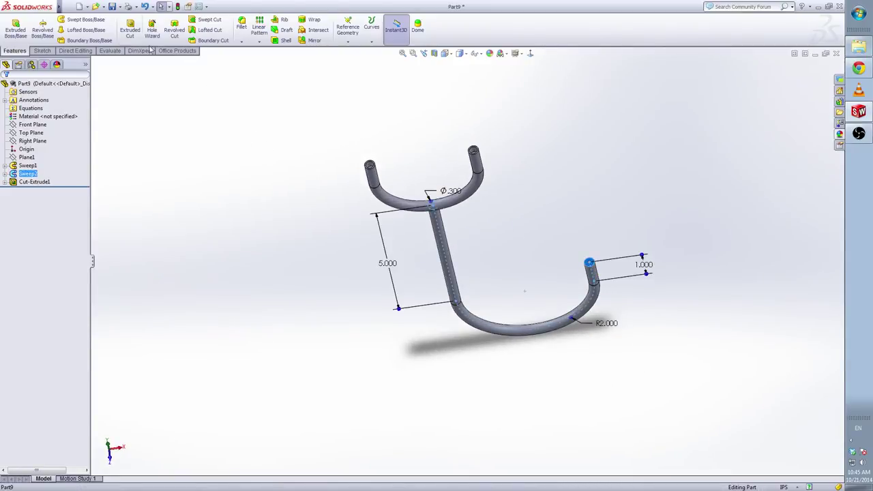
pyautogui.click(130, 29)
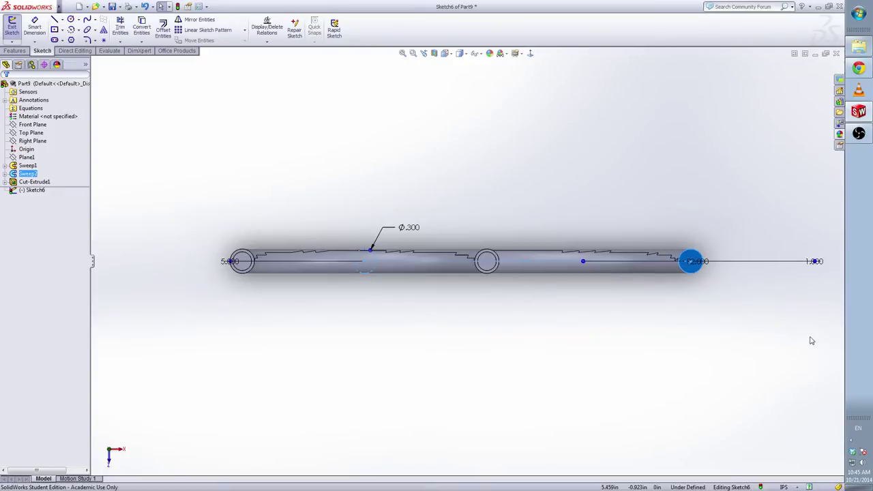
pyautogui.scroll(-3, 450, 218)
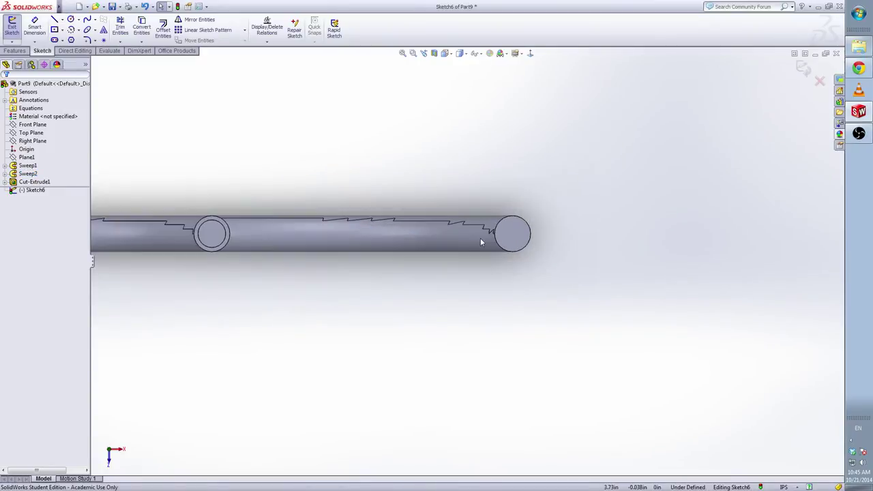
pyautogui.rightClick(524, 184)
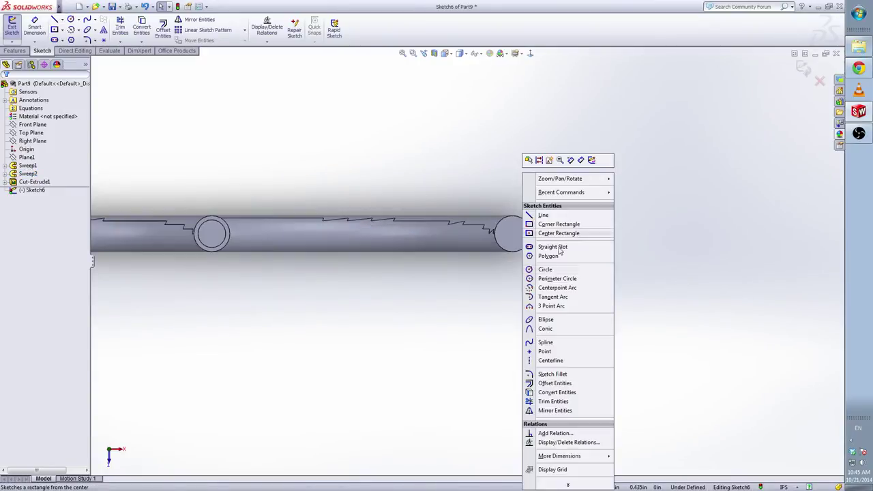
pyautogui.click(531, 270)
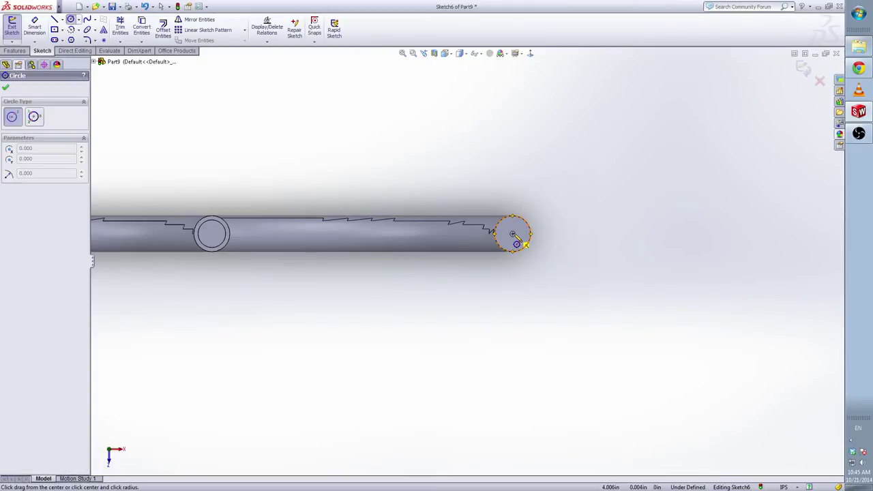
pyautogui.moveTo(512, 234); pyautogui.dragTo(522, 243)
pyautogui.rightClick(532, 239)
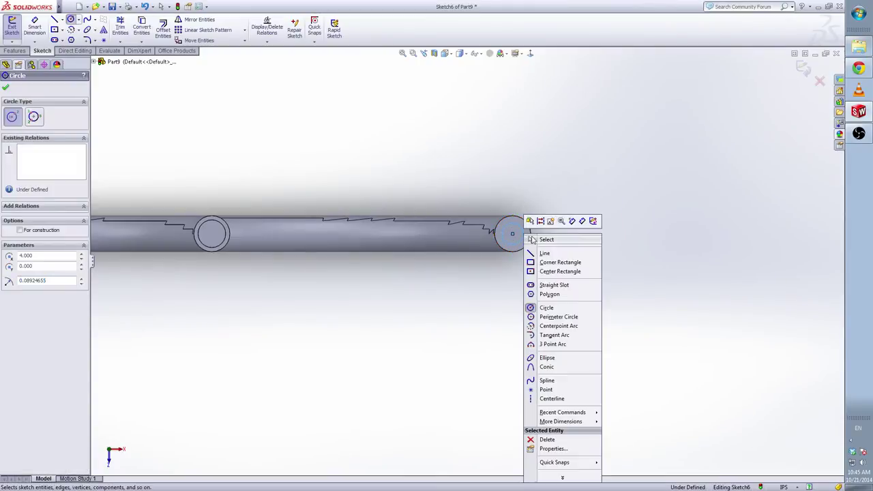
pyautogui.click(532, 240)
# - Dimension the circle on the hanging tube's end face to a 0.23 in diameter and exit the sketch
pyautogui.moveTo(538, 234); pyautogui.dragTo(523, 230, button='right')
pyautogui.click(528, 229)
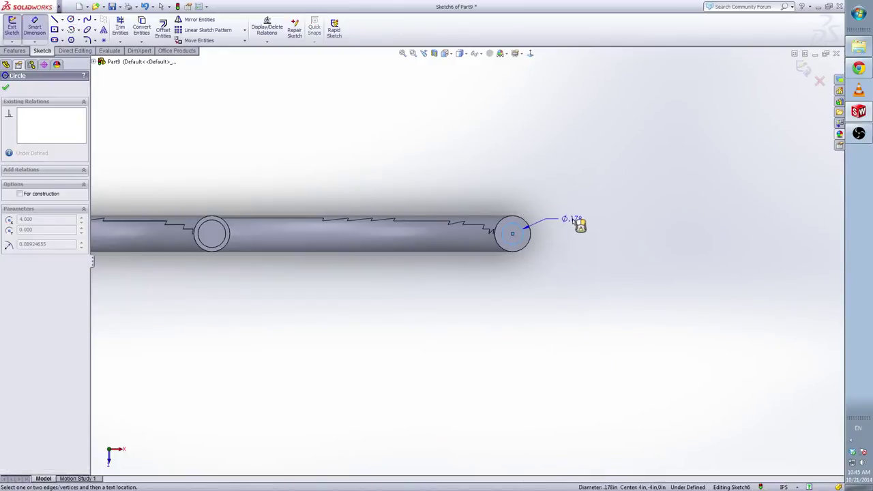
pyautogui.click(579, 223)
pyautogui.write('.')
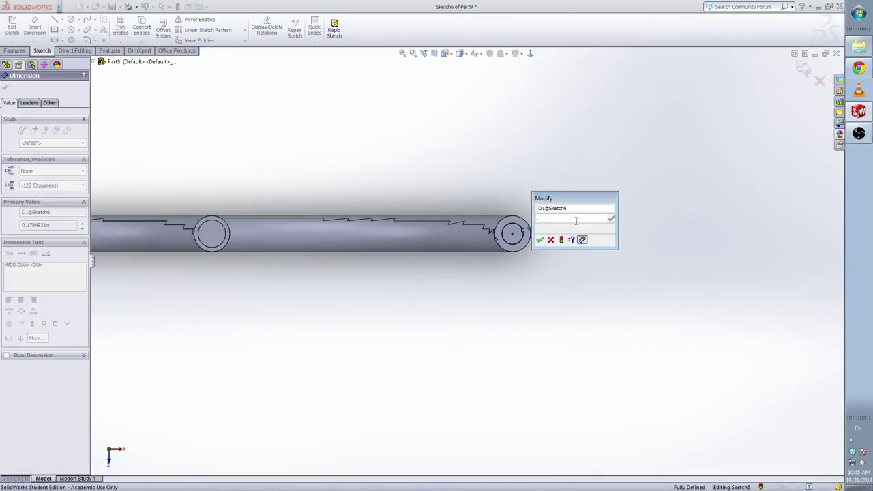
pyautogui.write('23')
pyautogui.press('Return')
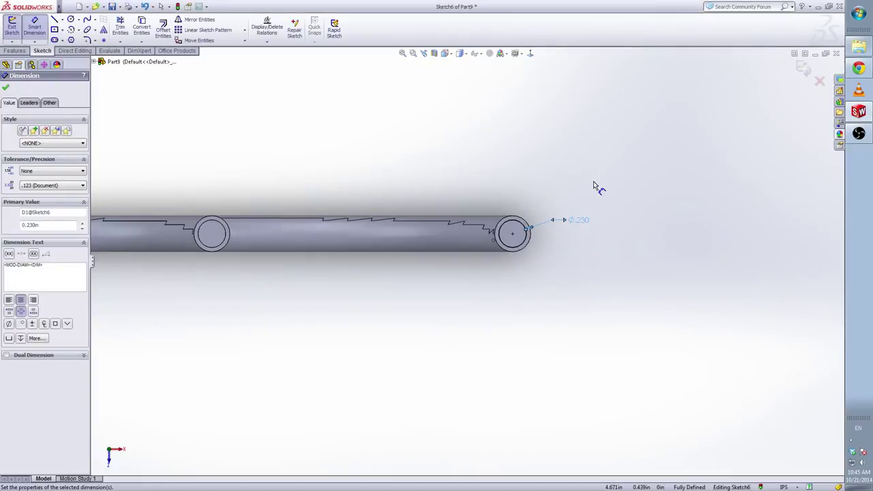
pyautogui.click(803, 69)
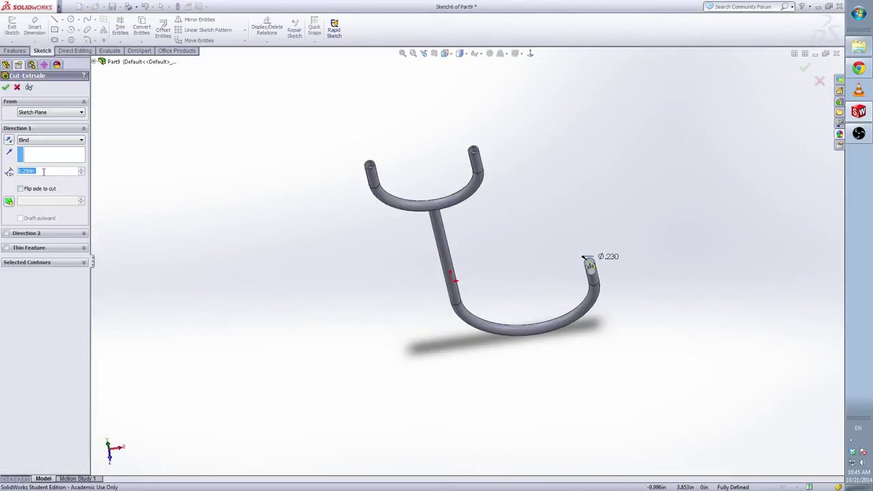
# - Cut the circle into the hanging tube's end with a blind depth of 0.25 in
pyautogui.click(6, 88)
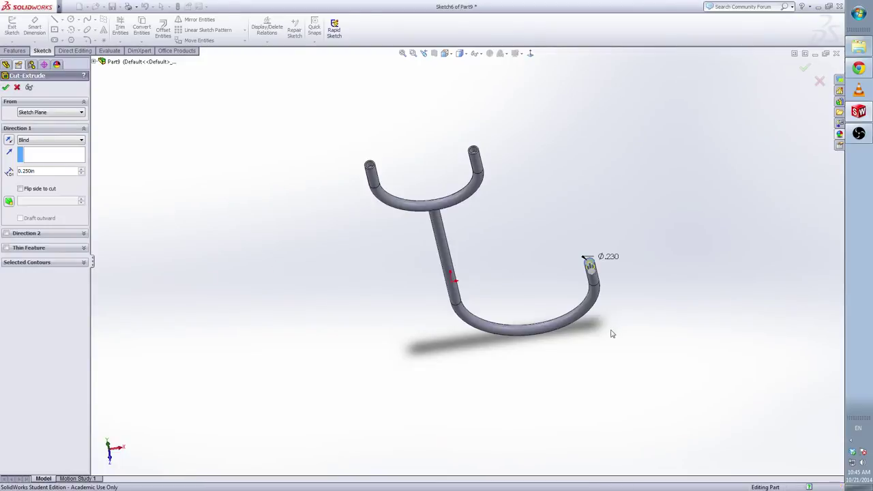
pyautogui.moveTo(603, 378); pyautogui.dragTo(511, 201, button='middle')
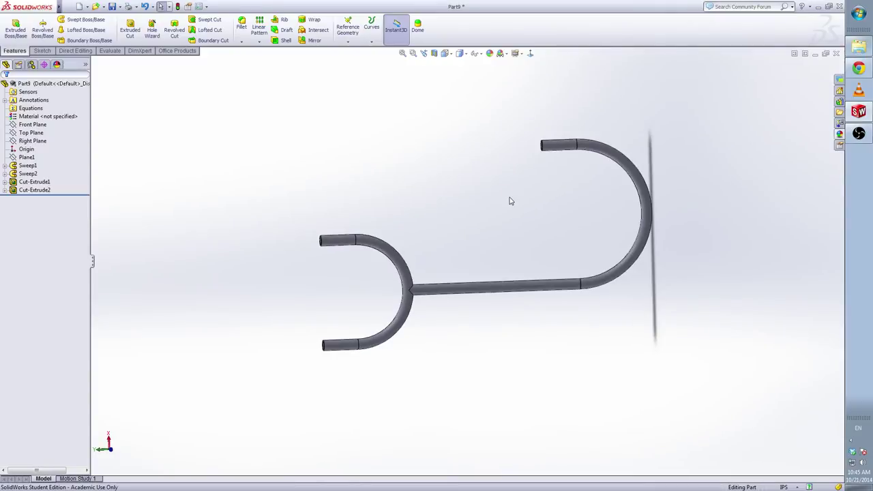
pyautogui.hotkey('ctrl', '7')
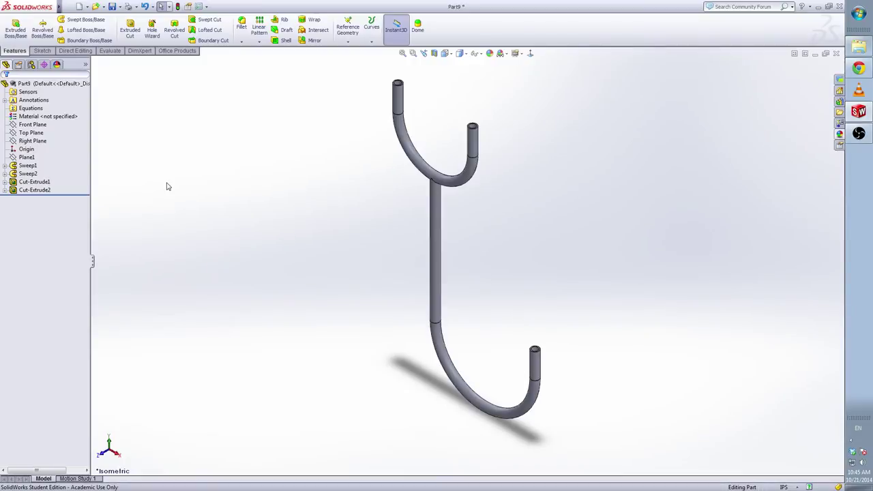
# - Apply a white color appearance (RGB 255, 255, 255) to the whole part
pyautogui.click(71, 84)
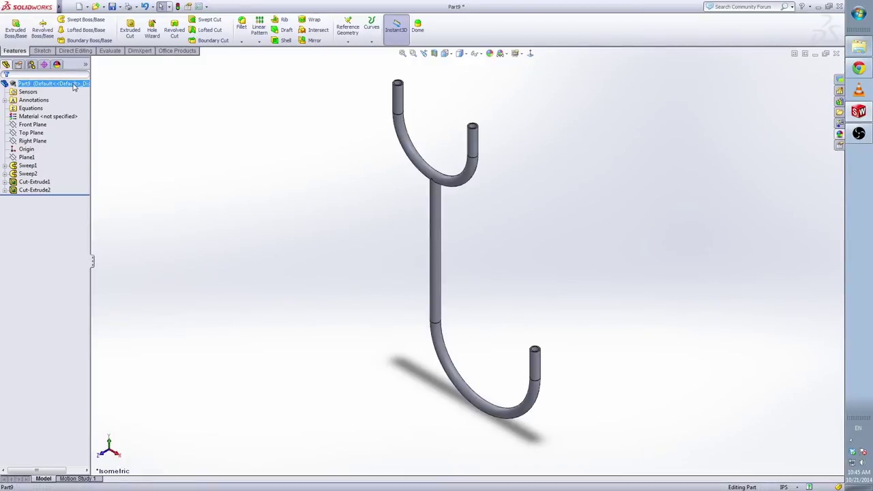
pyautogui.rightClick(74, 85)
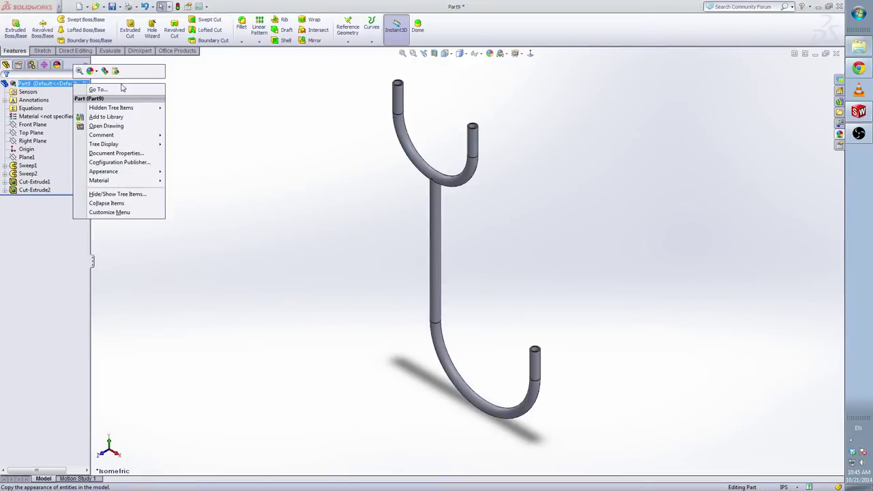
pyautogui.click(89, 71)
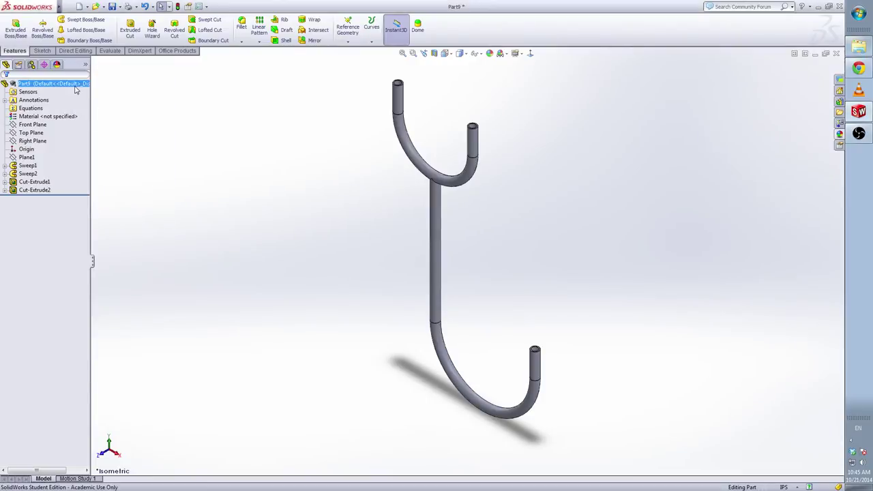
pyautogui.rightClick(75, 84)
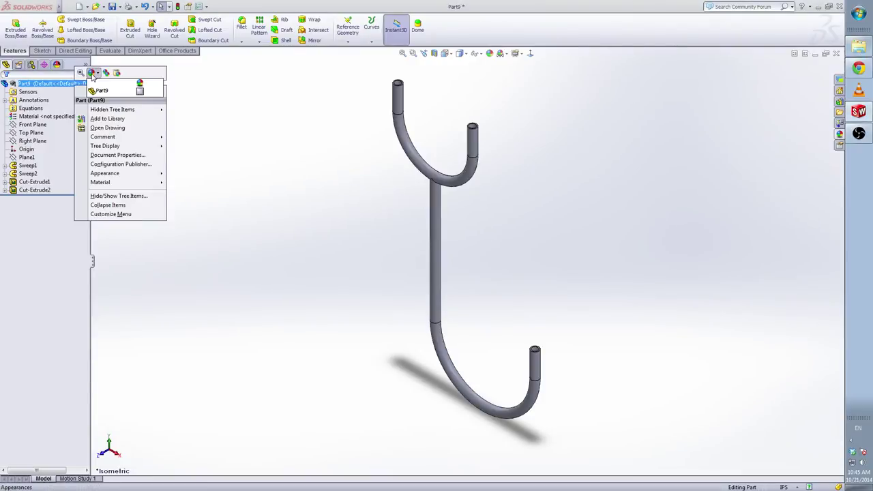
pyautogui.click(93, 74)
pyautogui.click(99, 90)
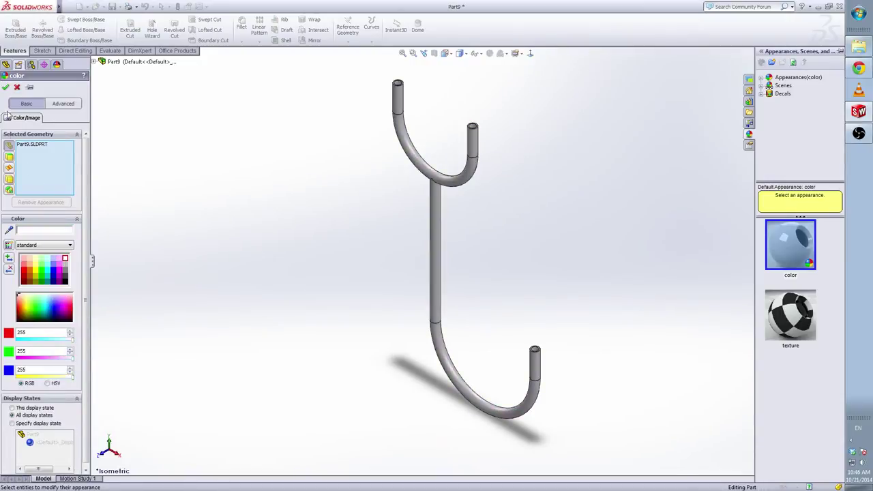
pyautogui.click(5, 89)
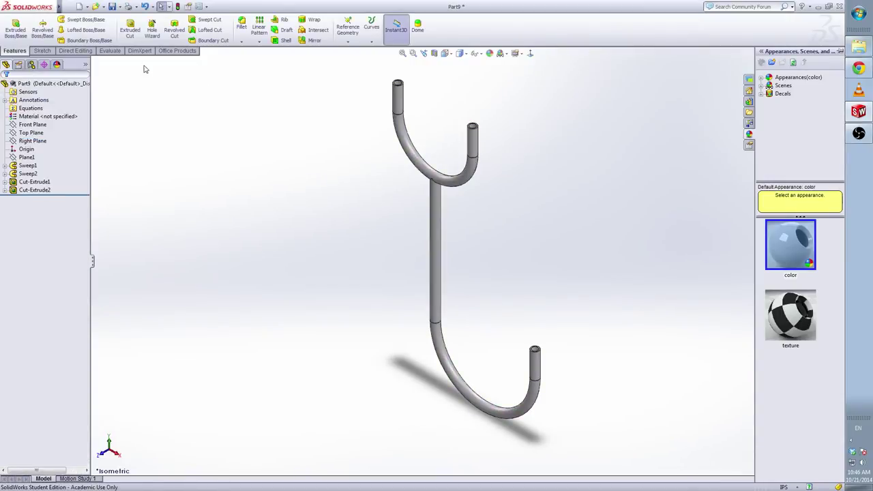
# - Save the part as Stethoscope_Tubing in the Devices_Cute folder
pyautogui.click(115, 7)
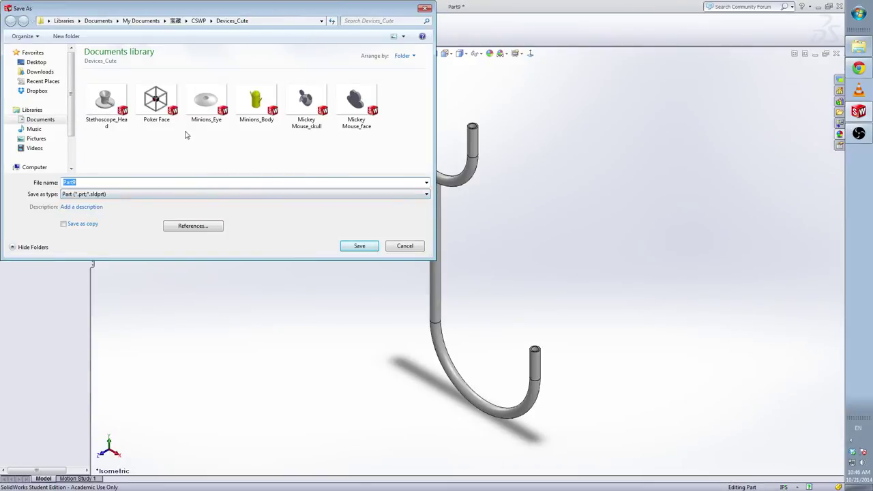
pyautogui.click(105, 103)
pyautogui.doubleClick(115, 182)
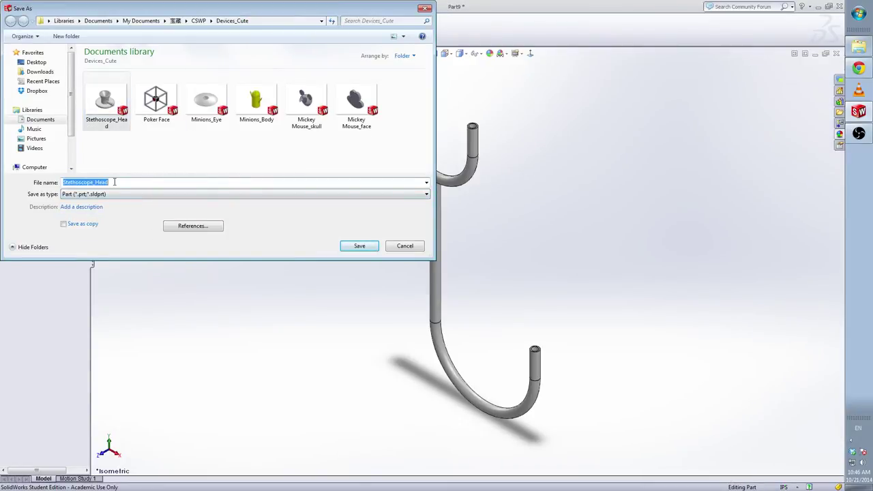
pyautogui.click(115, 182)
pyautogui.press('BackSpace')
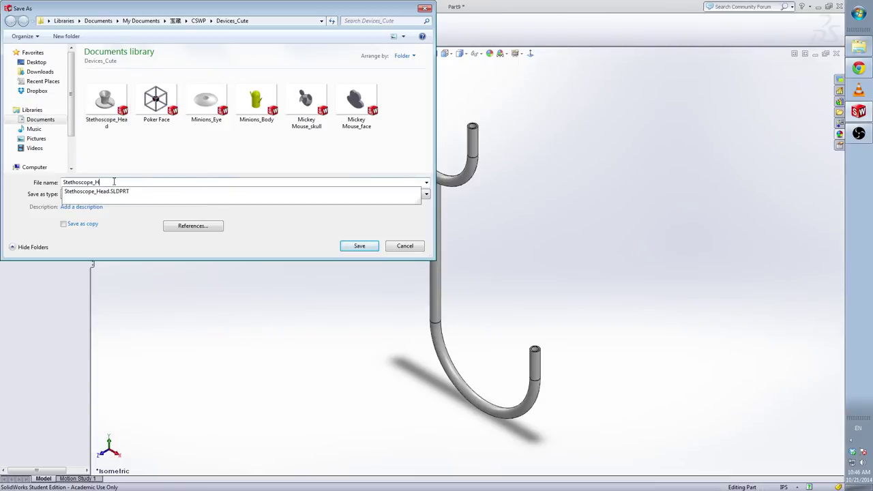
pyautogui.write('Tubing')
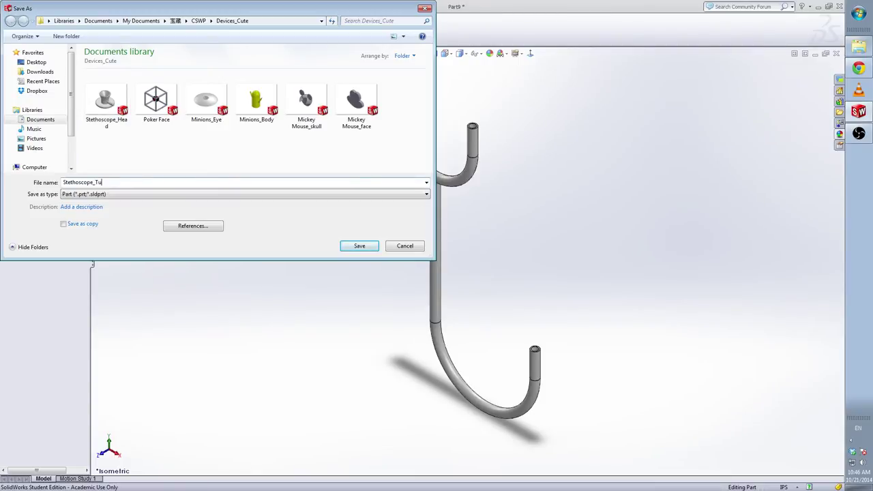
pyautogui.click(361, 247)
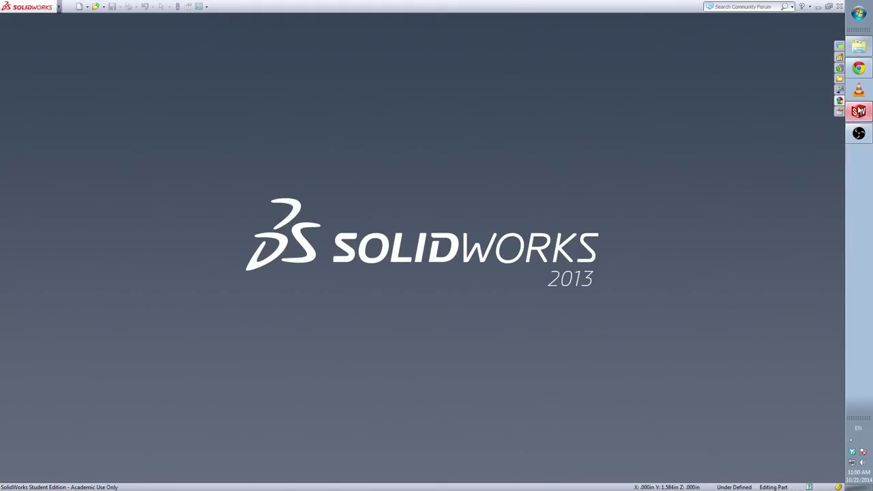
# - Create a new part from the PART-IN-ANSI template and start a revolved boss sketch on the Front Plane
pyautogui.click(79, 7)
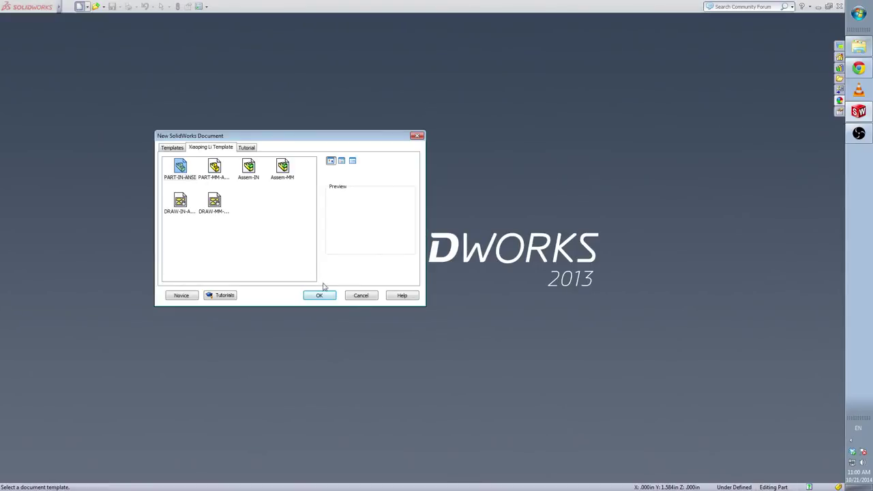
pyautogui.click(328, 296)
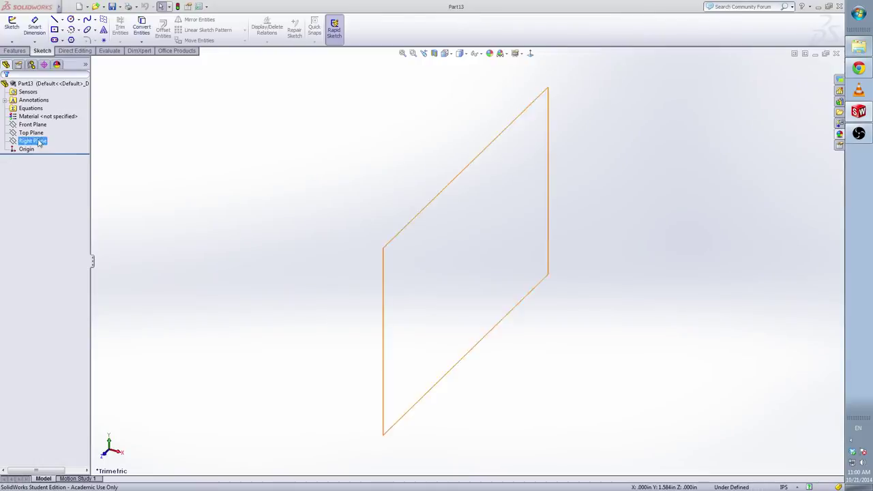
pyautogui.click(34, 126)
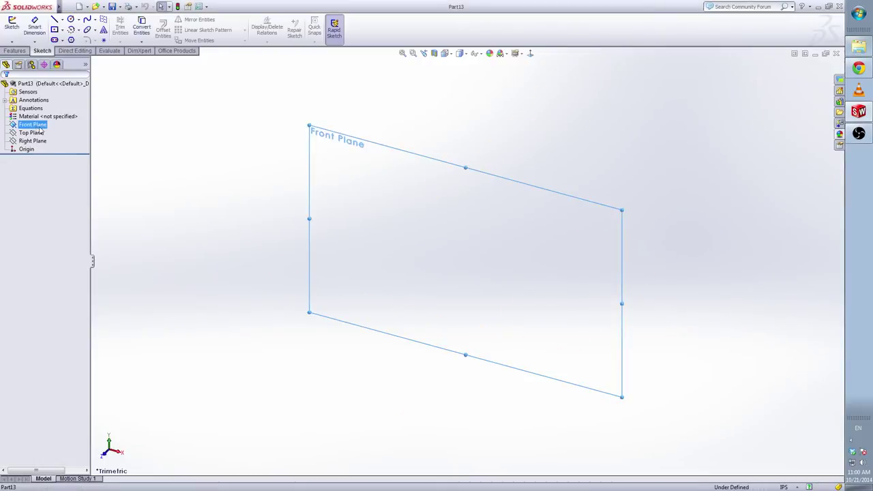
pyautogui.click(14, 51)
pyautogui.click(43, 30)
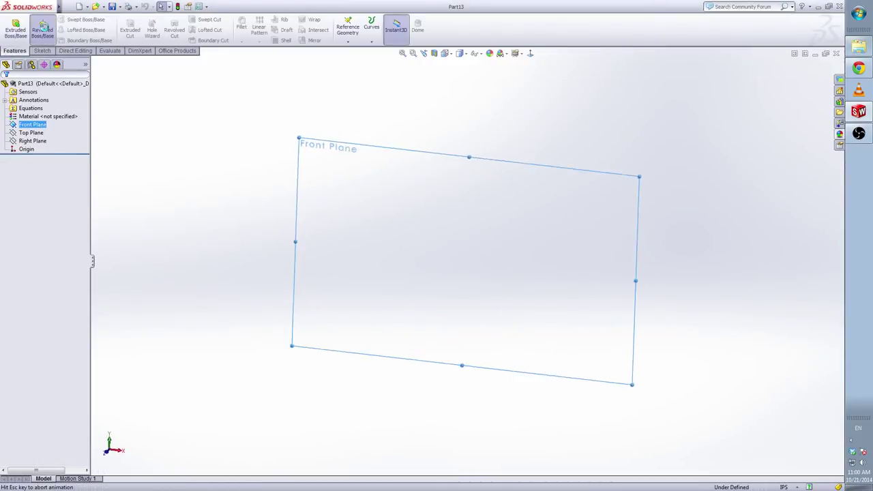
# - Draw a vertical centerline down to the origin and a horizontal centerline about 2.31 in long from the origin
pyautogui.rightClick(437, 233)
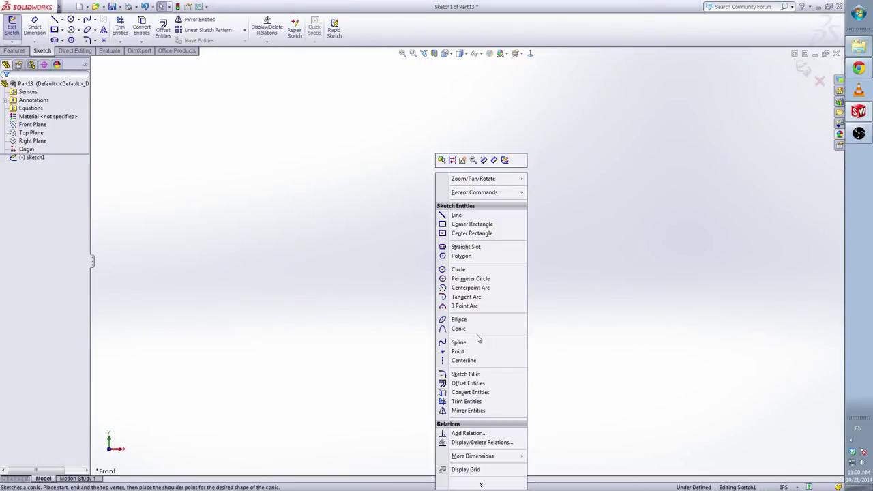
pyautogui.click(462, 360)
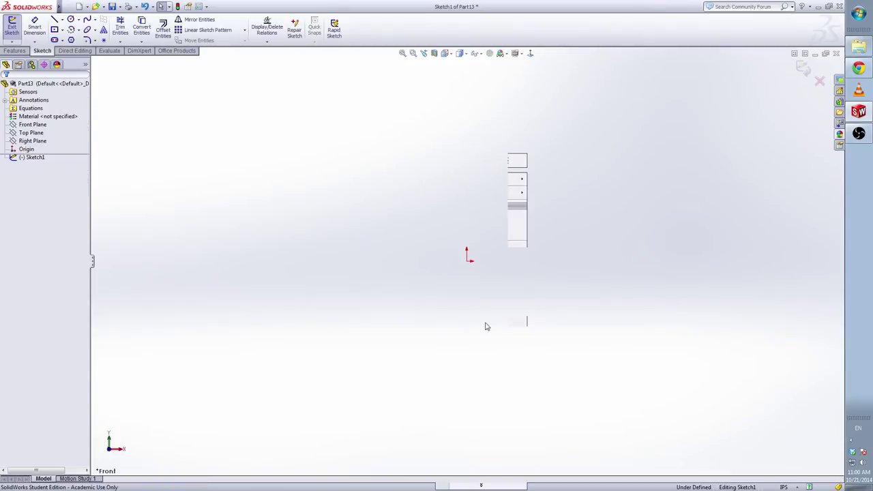
pyautogui.click(466, 161)
pyautogui.click(467, 262)
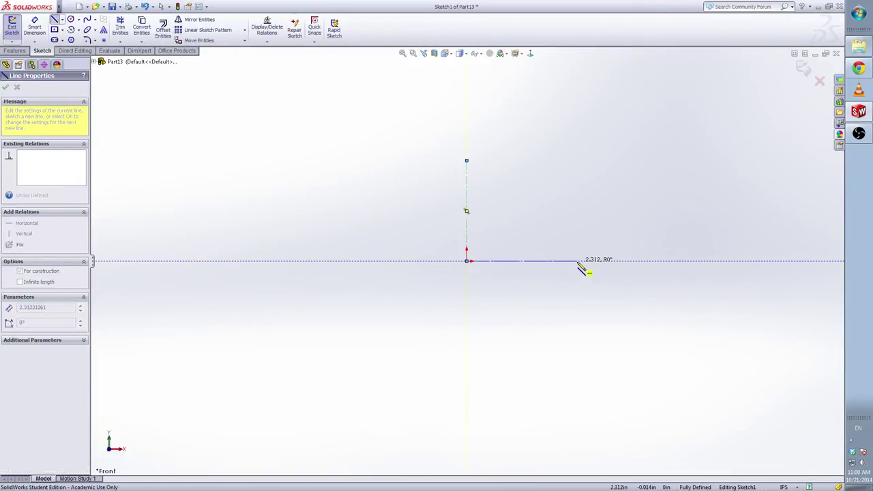
pyautogui.click(581, 262)
# - Draw connected lines along the centerlines, about 1.3 in down to the origin and 1.72 in across, plus a vertical line about 0.9 in up
pyautogui.rightClick(580, 264)
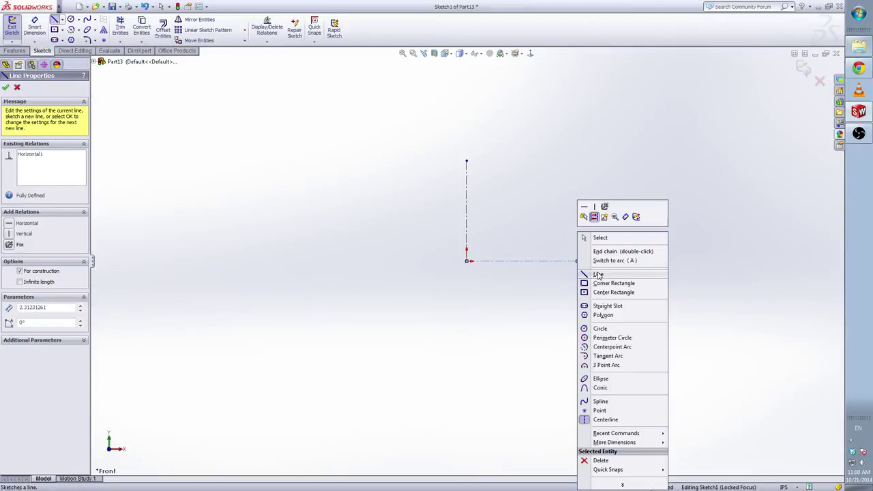
pyautogui.click(598, 274)
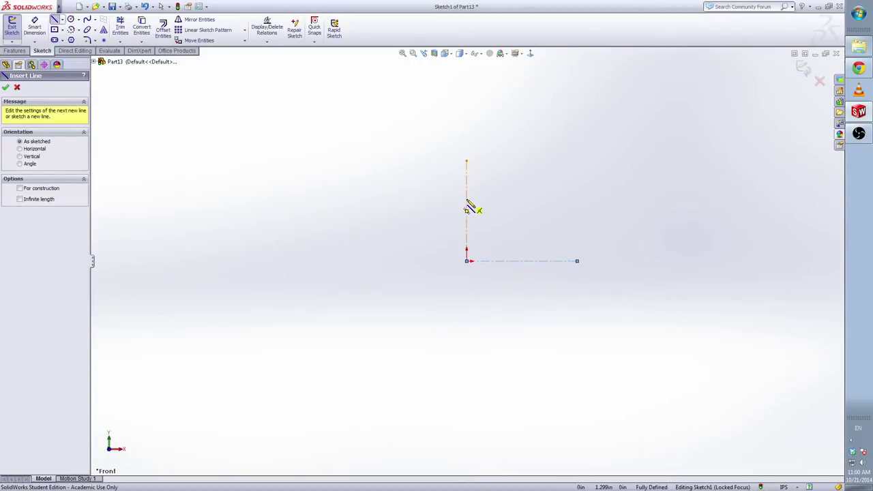
pyautogui.click(466, 198)
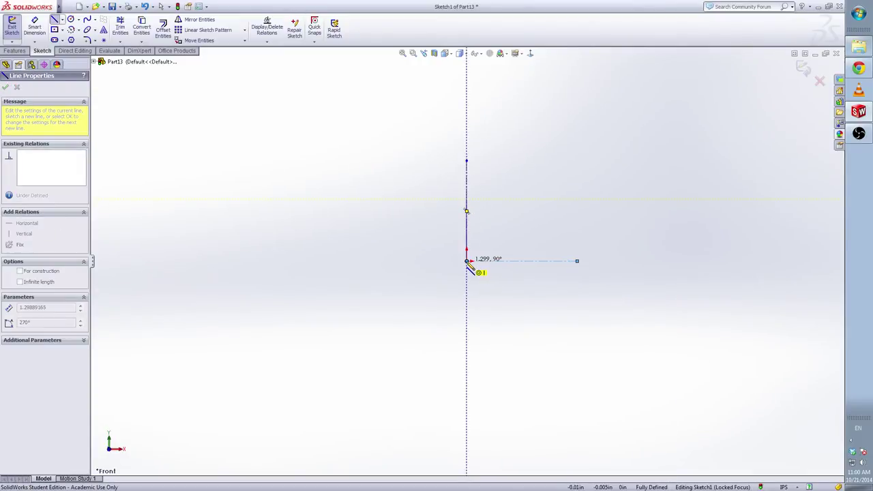
pyautogui.click(466, 261)
pyautogui.click(549, 261)
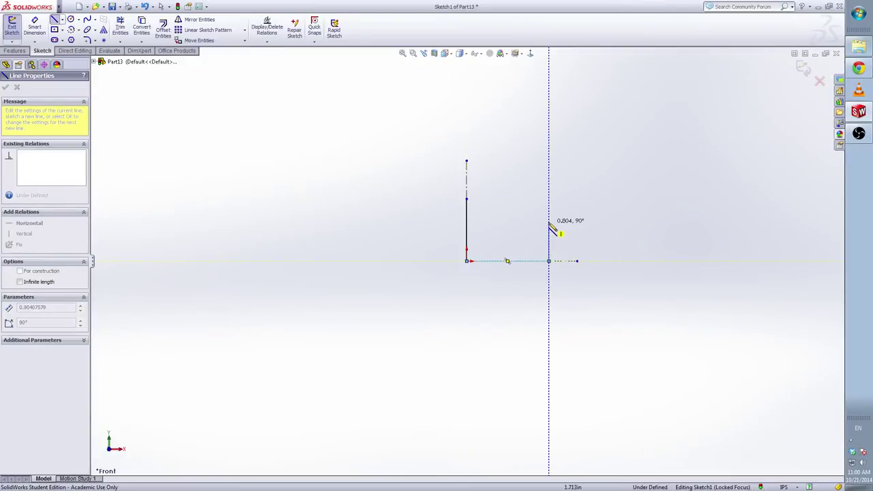
pyautogui.click(549, 218)
# - Join the upper ends of the two vertical lines with an outward-bulging 3-point arc of about 1.25 in radius and 90°
pyautogui.rightClick(549, 218)
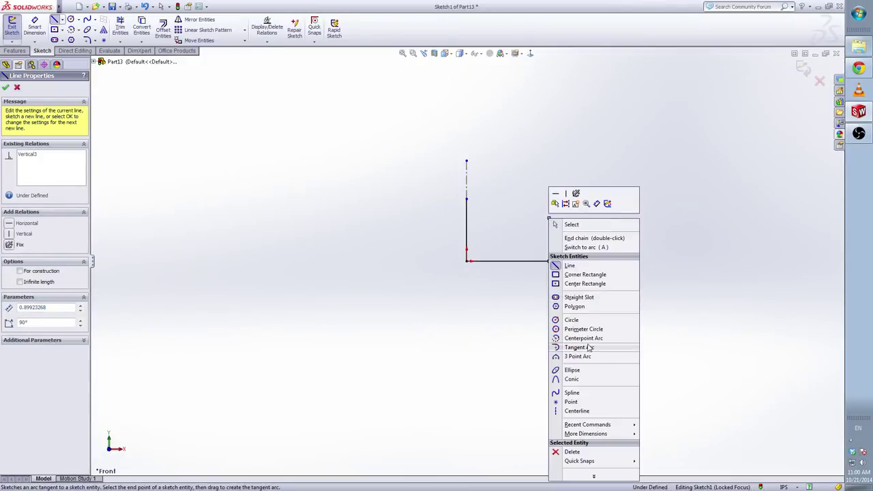
pyautogui.click(565, 224)
pyautogui.click(467, 199)
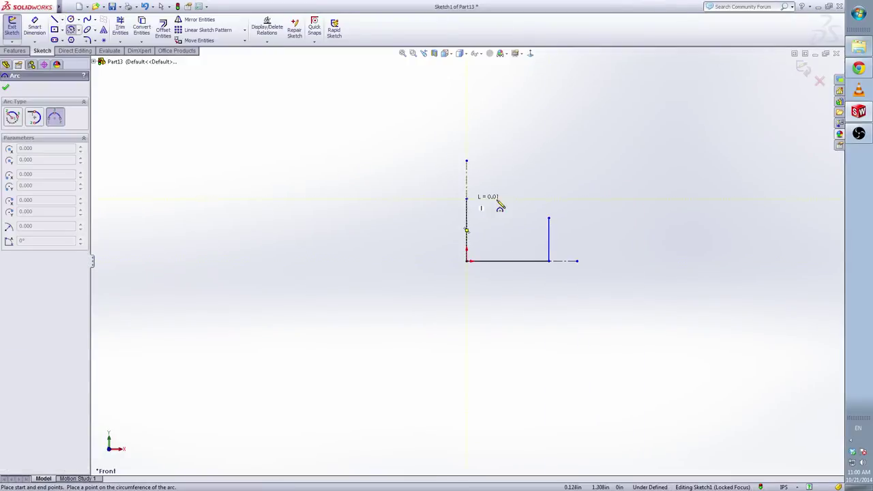
pyautogui.click(549, 218)
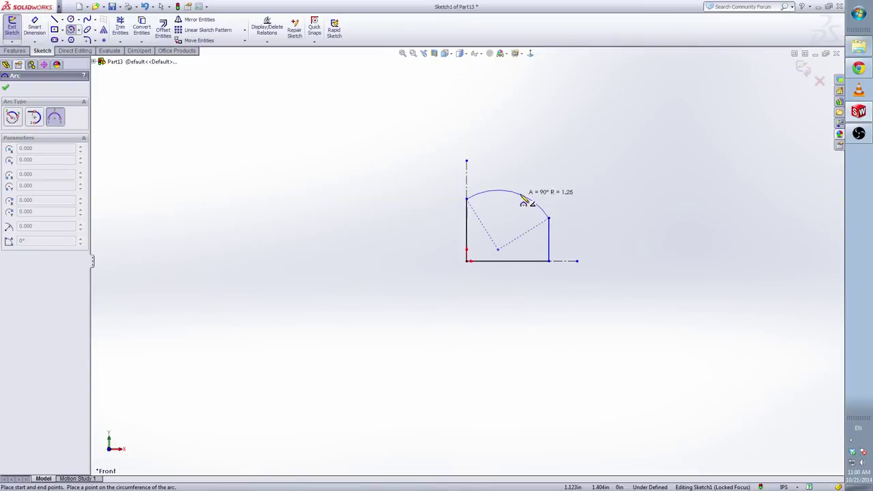
pyautogui.click(524, 200)
# - Dimension the arc's outer endpoint across the horizontal centerline as a doubled diameter and set it to 0.2 in
pyautogui.rightClick(523, 199)
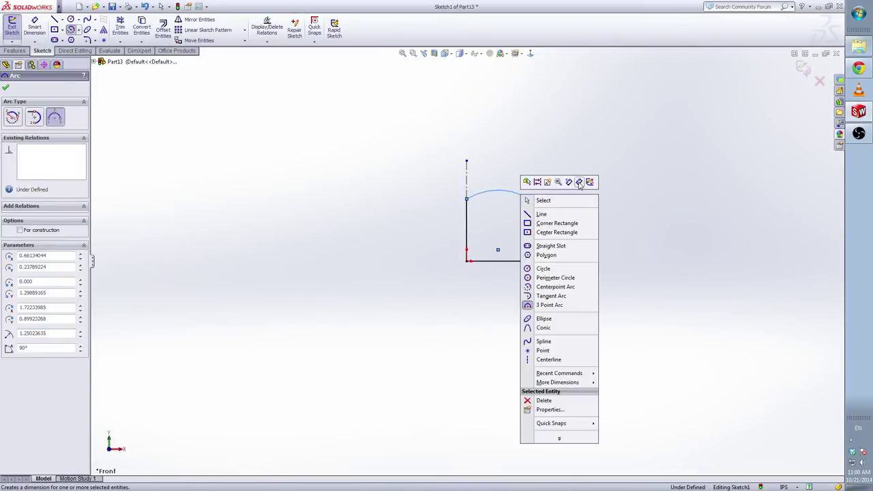
pyautogui.click(579, 182)
pyautogui.scroll(-3, 573, 246)
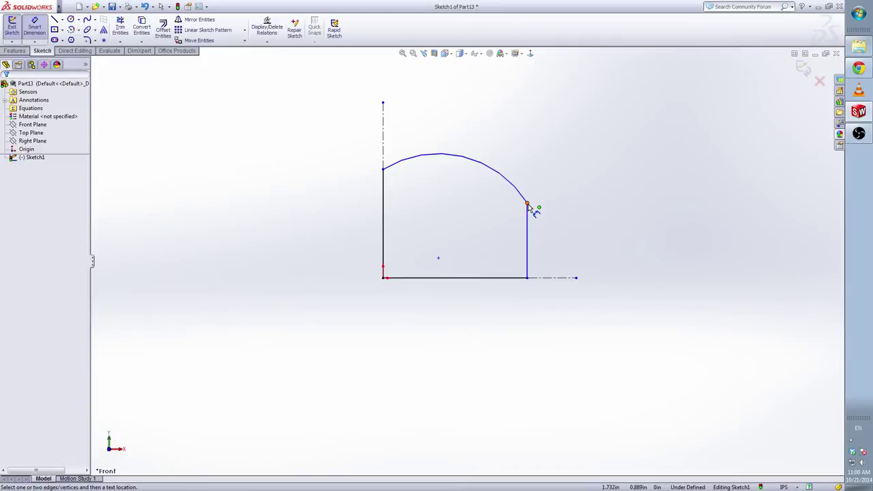
pyautogui.click(527, 204)
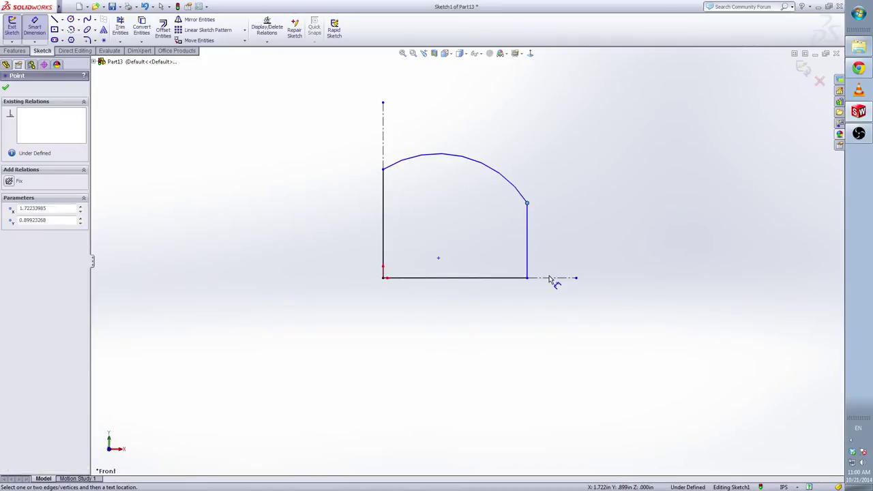
pyautogui.click(552, 278)
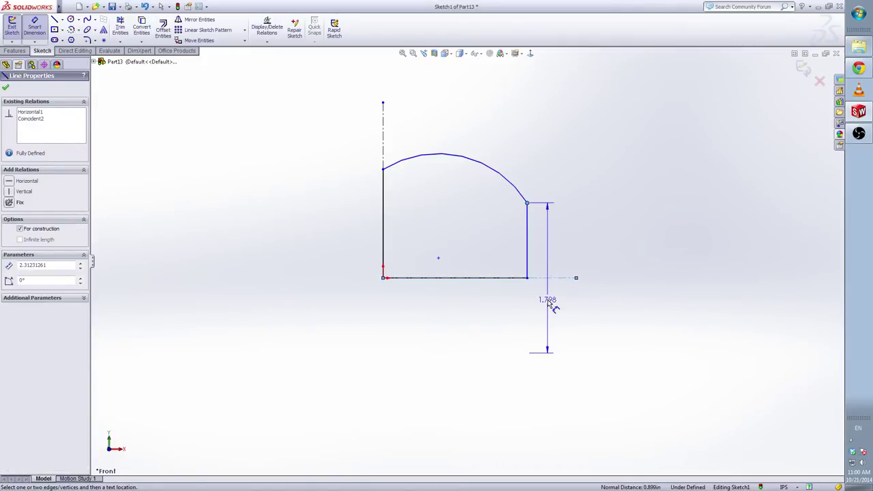
pyautogui.click(552, 305)
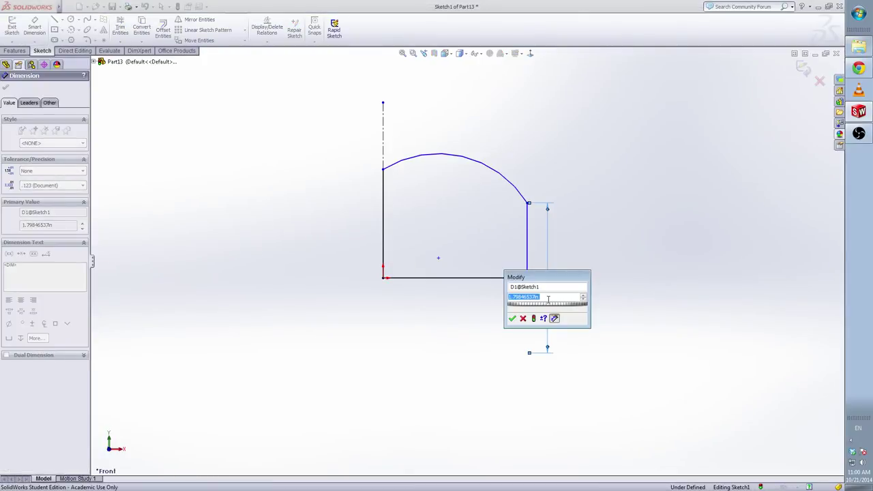
pyautogui.write('.2')
pyautogui.press('Return')
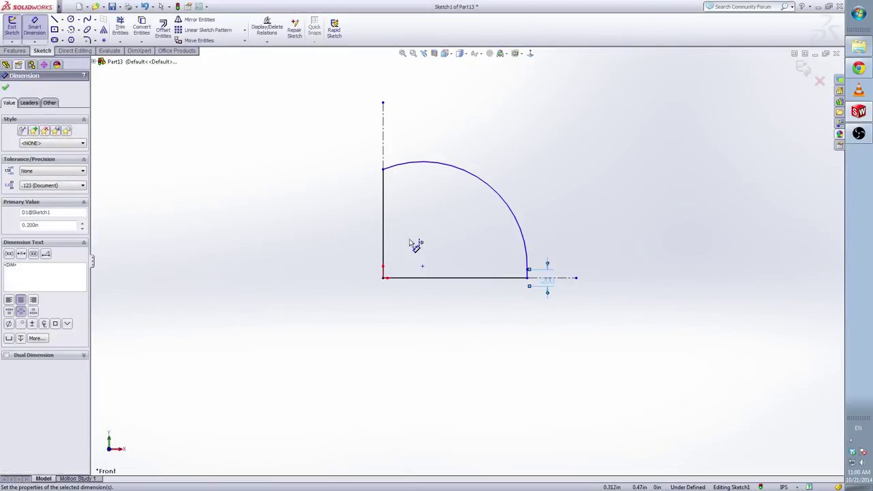
# - Dimension the arc's endpoint on the vertical centerline as a doubled diameter across the horizontal centerline and set it to 0.27 in
pyautogui.click(384, 170)
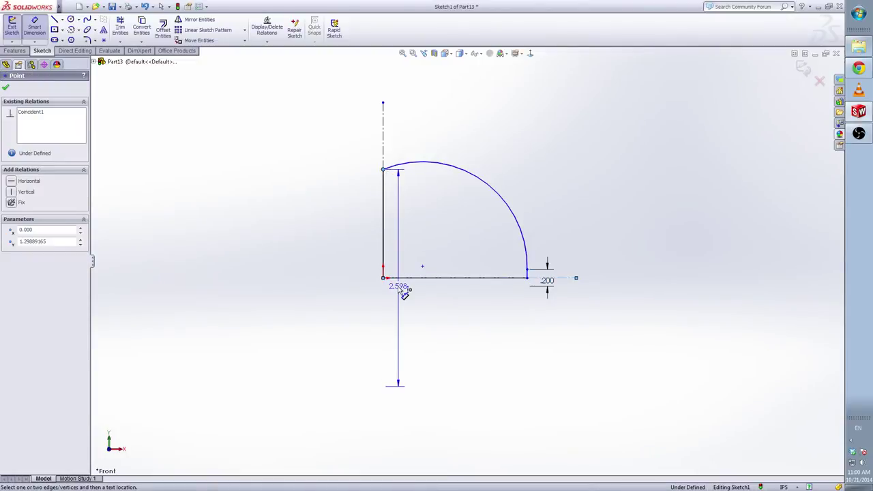
pyautogui.click(362, 294)
pyautogui.write('.27')
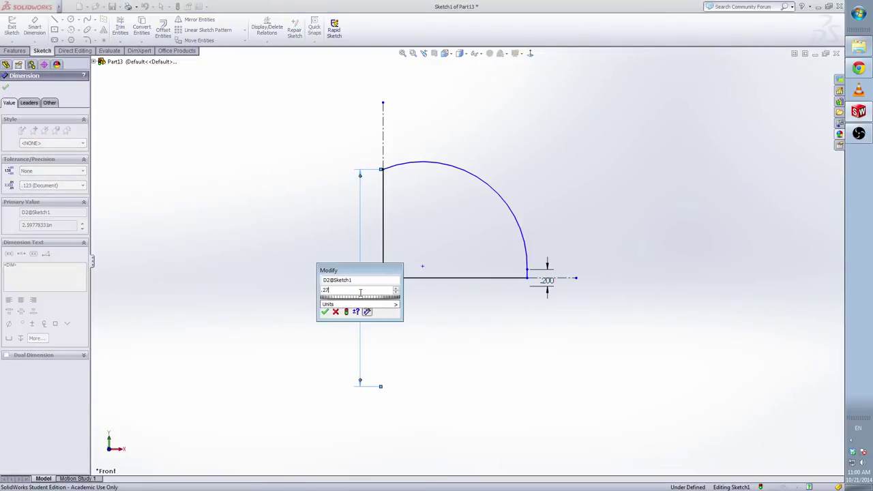
pyautogui.press('Return')
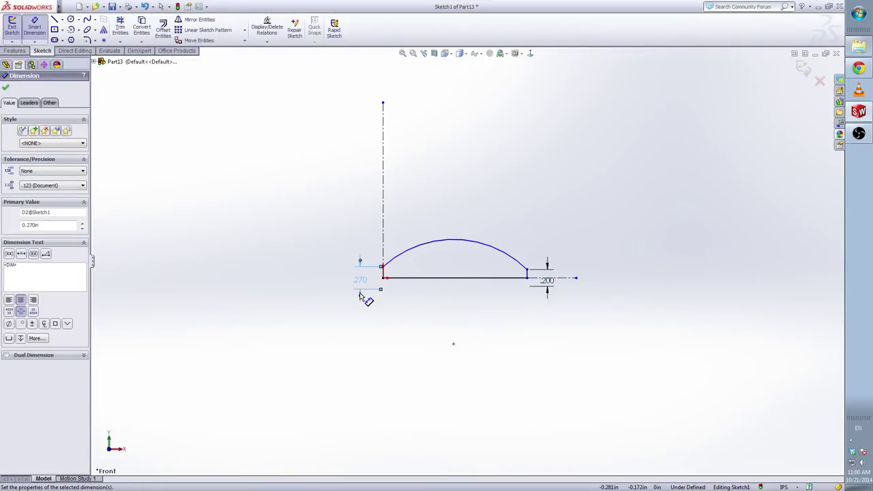
# - Dimension the profile's horizontal base line and set its length to 0.35 in
pyautogui.click(460, 278)
pyautogui.click(461, 311)
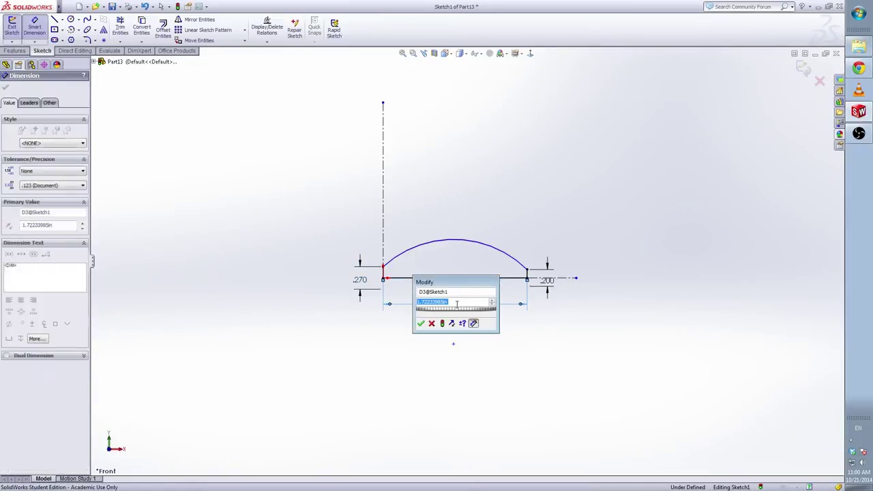
pyautogui.write('.35')
pyautogui.press('Return')
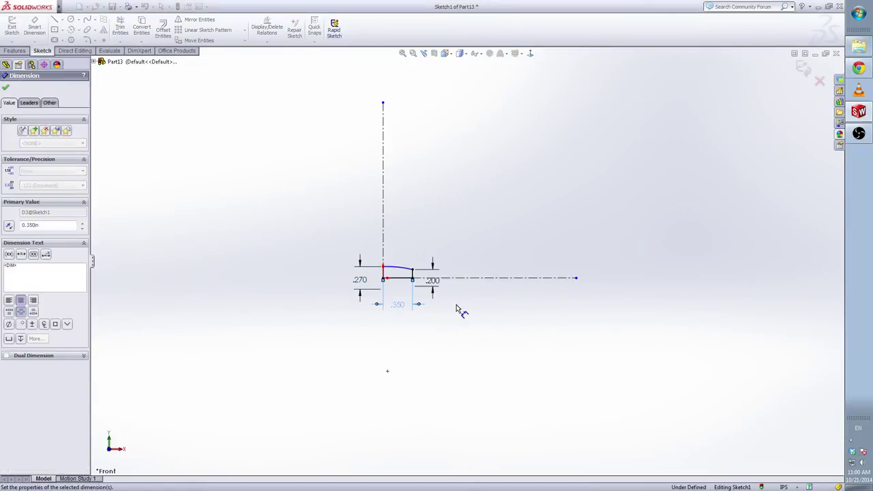
# - Dimension the top arc and set its radius to 0.3 in, leaving the dimension tool when done
pyautogui.scroll(-3, 405, 281)
pyautogui.scroll(-2, 406, 280)
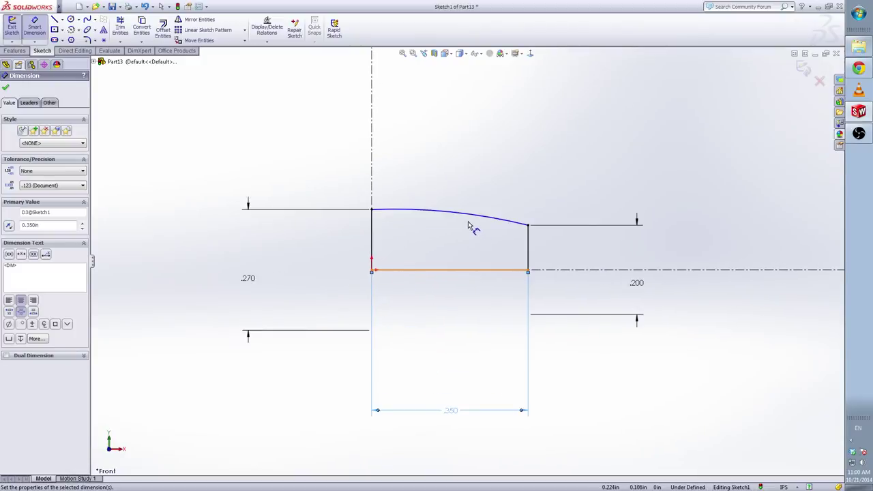
pyautogui.click(468, 216)
pyautogui.click(505, 183)
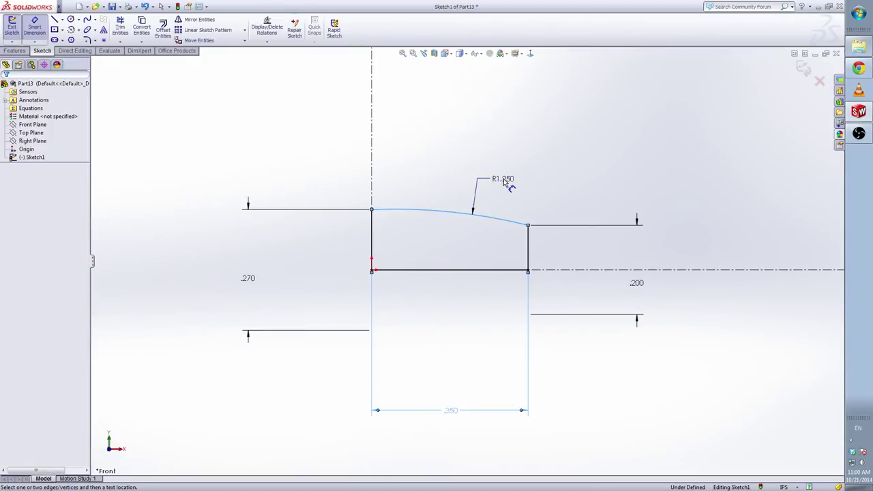
pyautogui.write('.3')
pyautogui.press('Return')
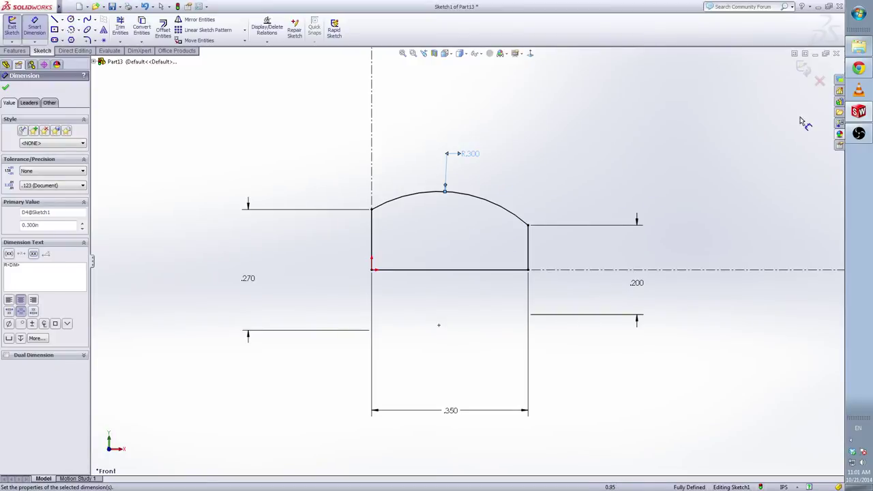
pyautogui.press('Escape')
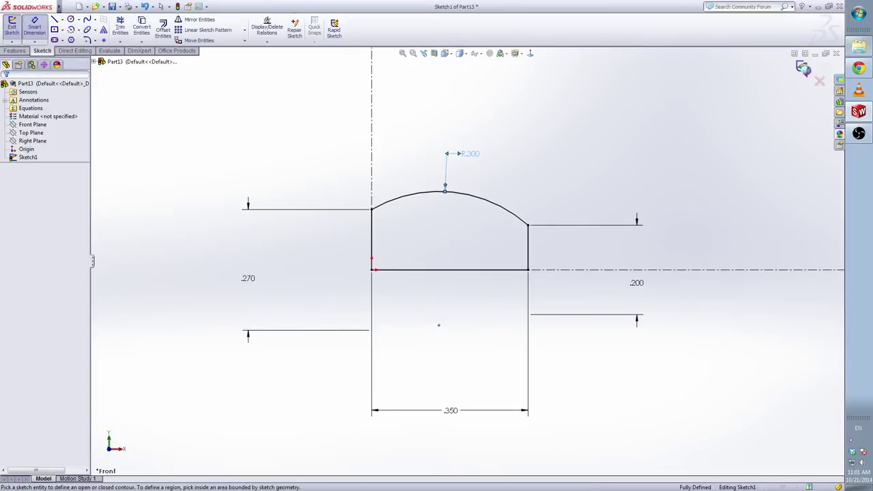
# - Revolve the closed profile 360° around the horizontal centerline to form the barrel-shaped solid
pyautogui.press('r')
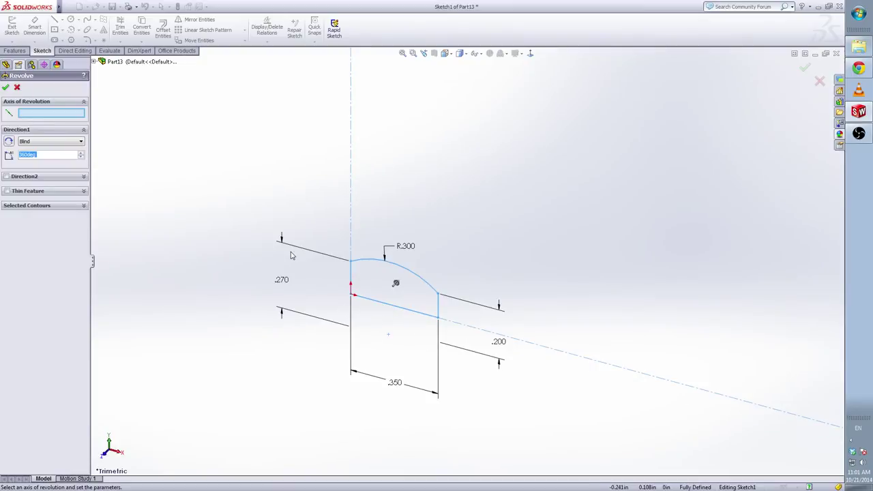
pyautogui.click(540, 346)
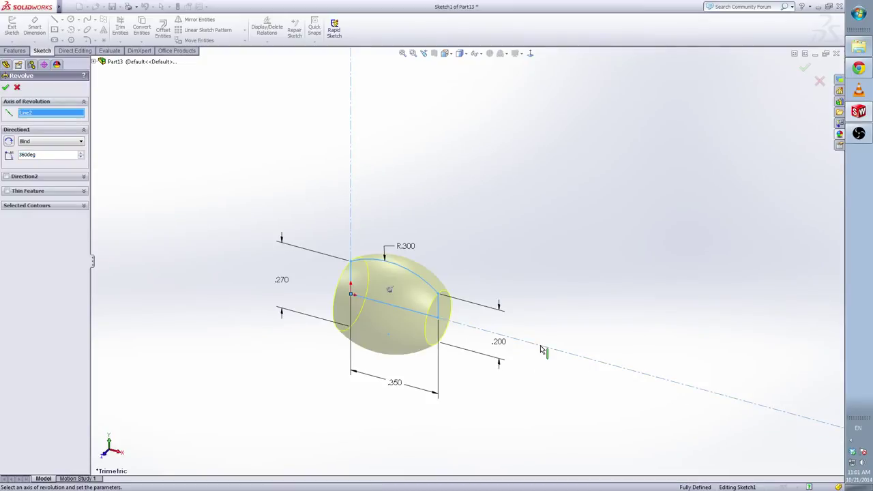
pyautogui.click(5, 88)
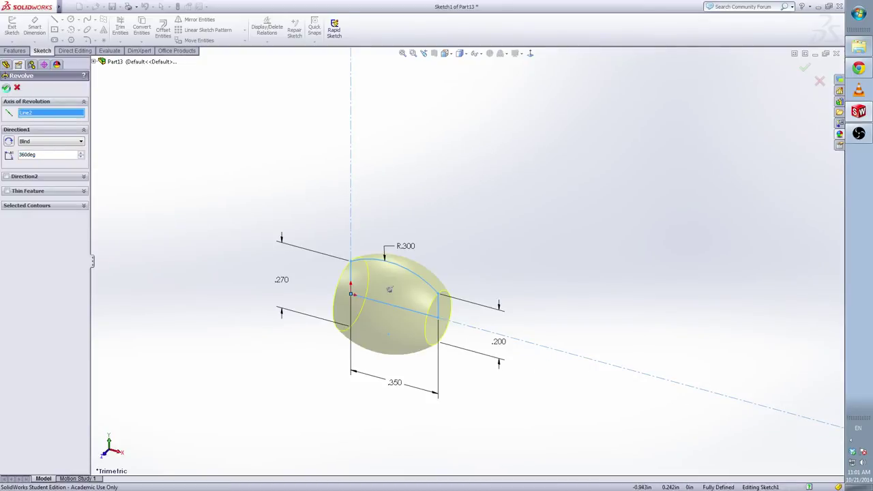
# - Set up a through-all Hole Wizard counterbore on the larger flat end face: 0.1 in hole, 0.23 in counterbore diameter, 0.15 in counterbore depth
pyautogui.moveTo(517, 395); pyautogui.dragTo(615, 365, button='middle')
pyautogui.moveTo(522, 394); pyautogui.dragTo(532, 389, button='middle')
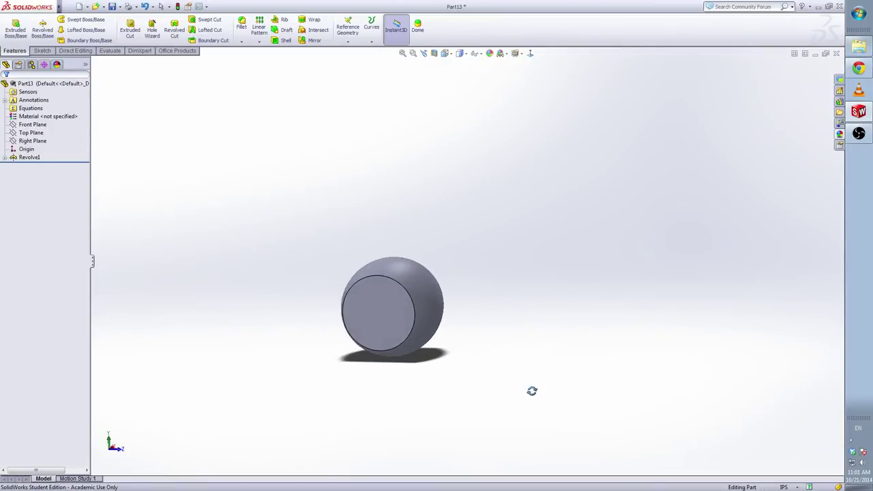
pyautogui.click(400, 315)
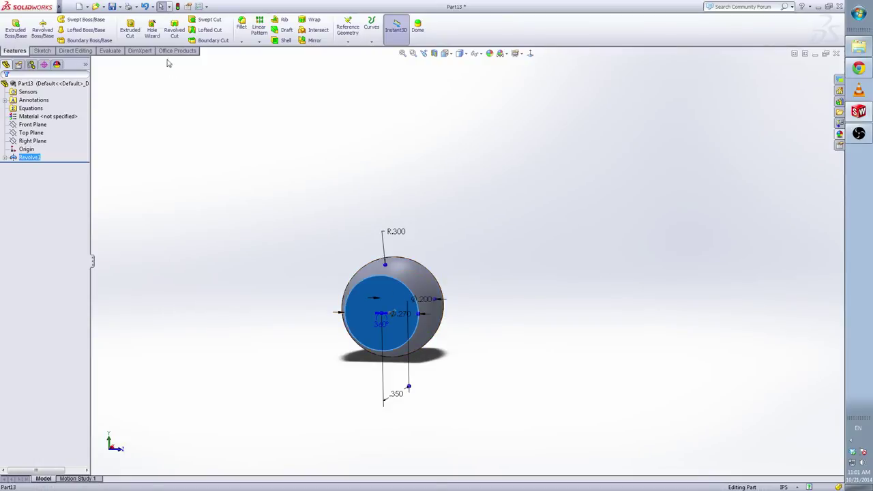
pyautogui.click(152, 29)
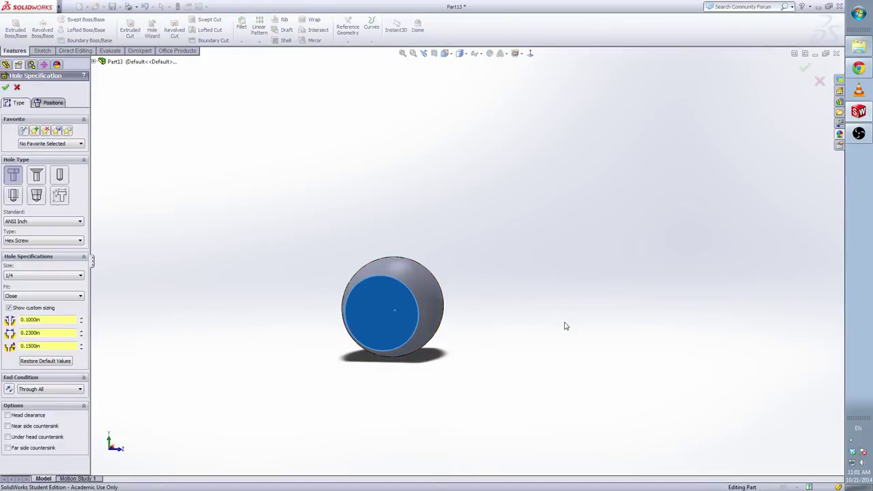
pyautogui.click(530, 54)
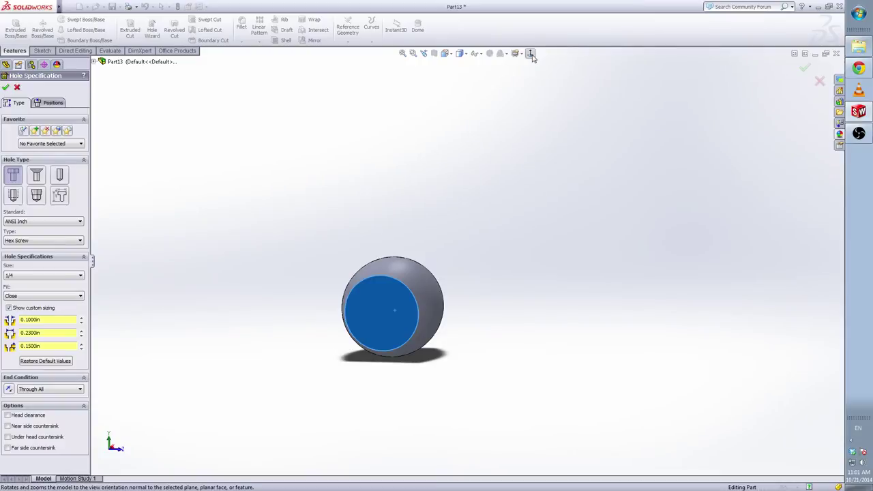
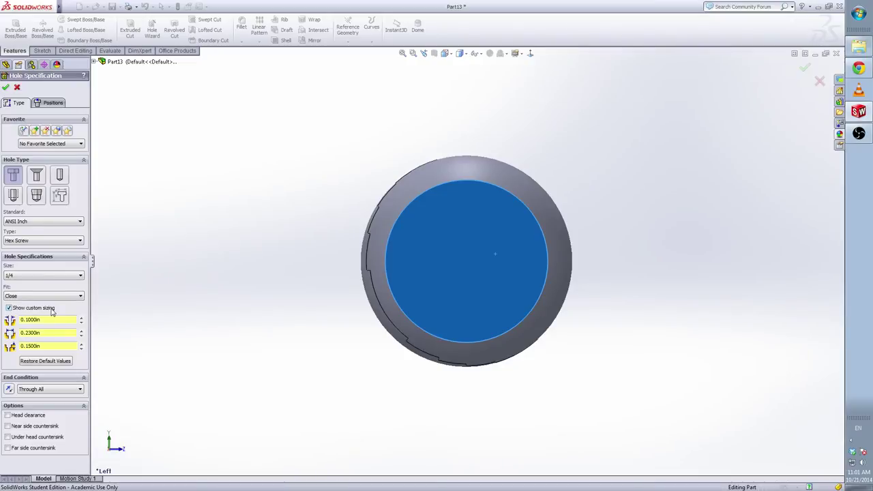
pyautogui.moveTo(48, 321); pyautogui.dragTo(4, 318)
pyautogui.write('.')
pyautogui.doubleClick(49, 333)
pyautogui.write('.23')
pyautogui.press('Return')
pyautogui.doubleClick(42, 347)
pyautogui.write('.1')
# - Position the counterbored hole at the origin in the center of the end face and finish it
pyautogui.click(51, 103)
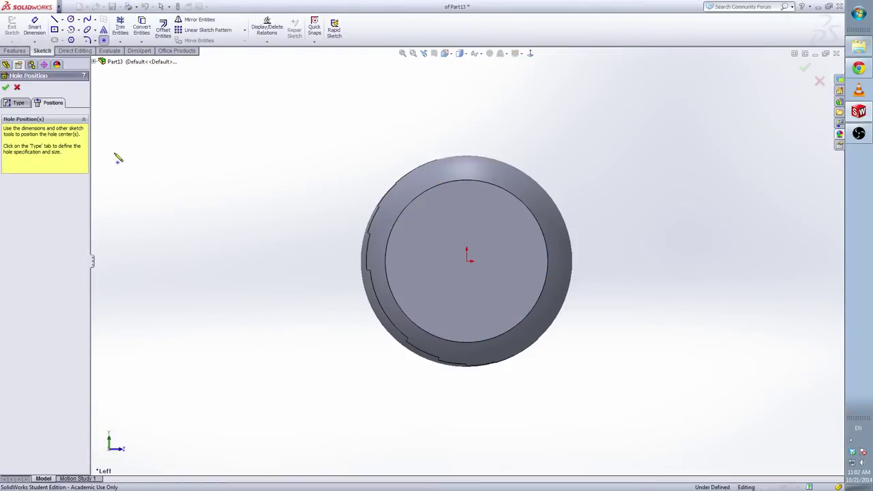
pyautogui.click(468, 260)
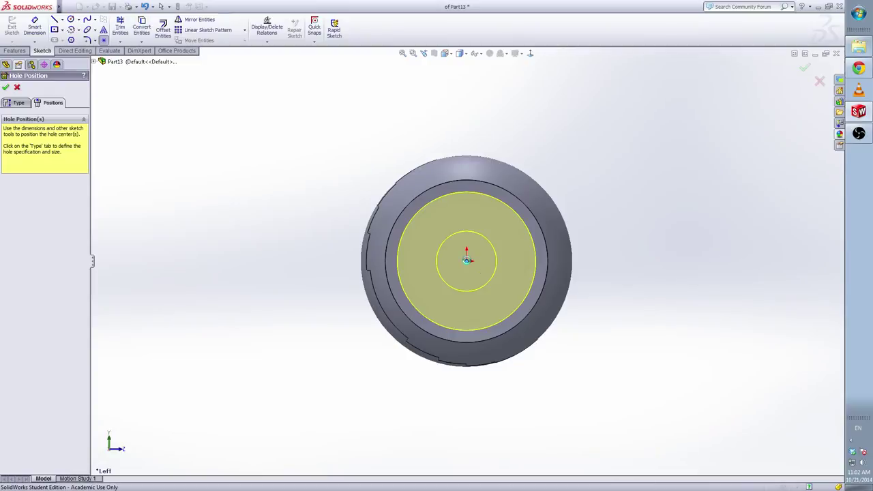
pyautogui.press('Return')
# - Inspect the counterbored hole's interior in a section view along the Front Plane, then dismiss the section
pyautogui.moveTo(597, 361); pyautogui.dragTo(519, 356, button='middle')
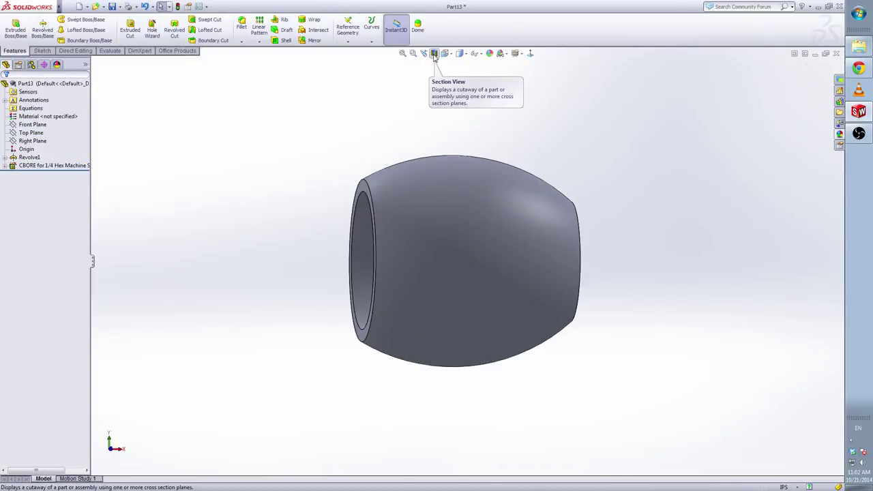
pyautogui.click(435, 54)
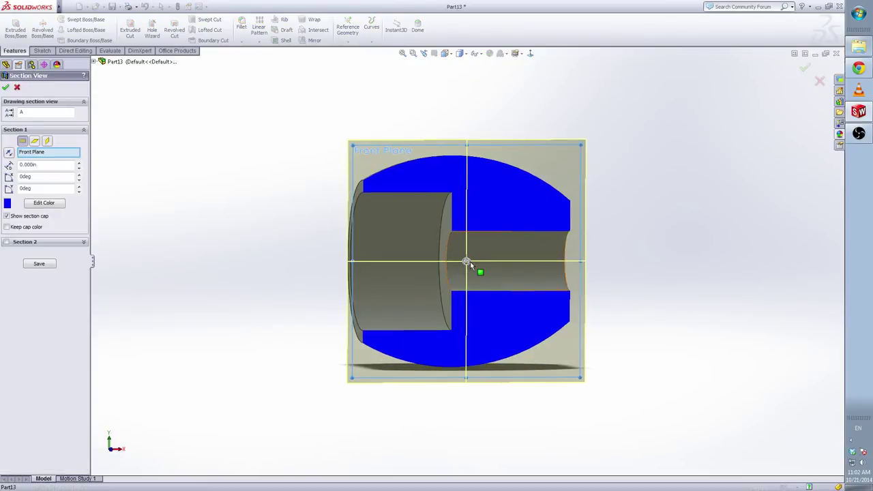
pyautogui.moveTo(468, 260)
pyautogui.mouseDown()
pyautogui.moveTo(475, 273)
pyautogui.moveTo(468, 266)
pyautogui.mouseUp()
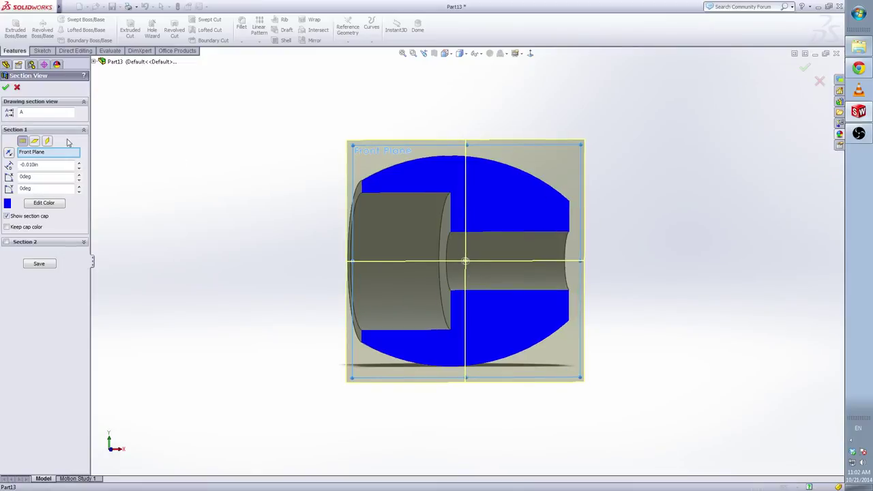
pyautogui.click(17, 88)
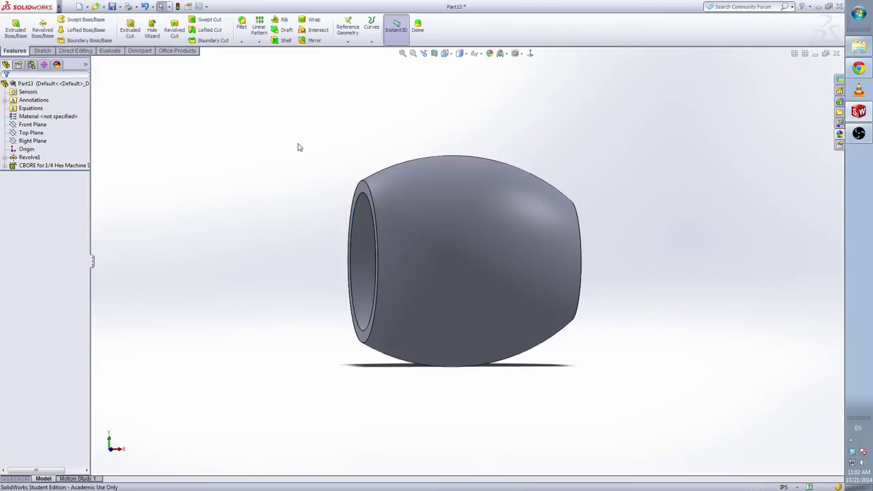
# - Save the part as Stethoscope_Ear Piece in the Devices_Cute folder
pyautogui.click(113, 6)
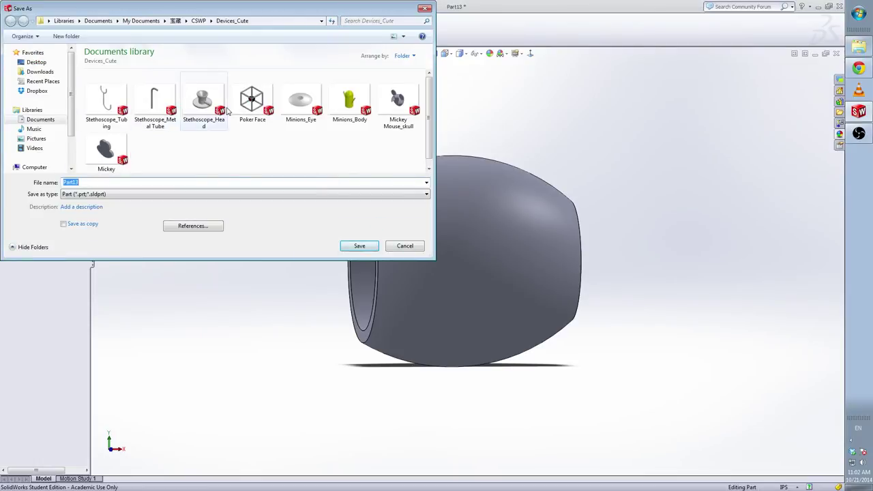
pyautogui.click(203, 103)
pyautogui.doubleClick(110, 182)
pyautogui.click(110, 182)
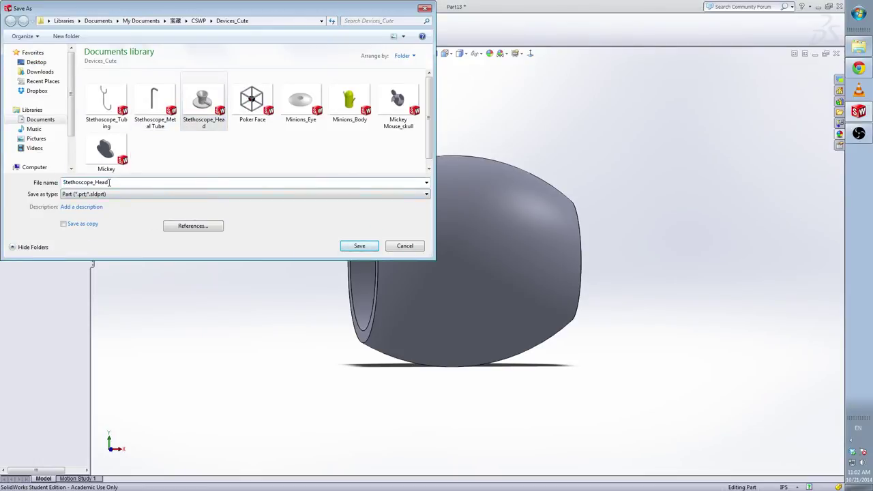
pyautogui.press('BackSpace')
pyautogui.press('BackSpace')
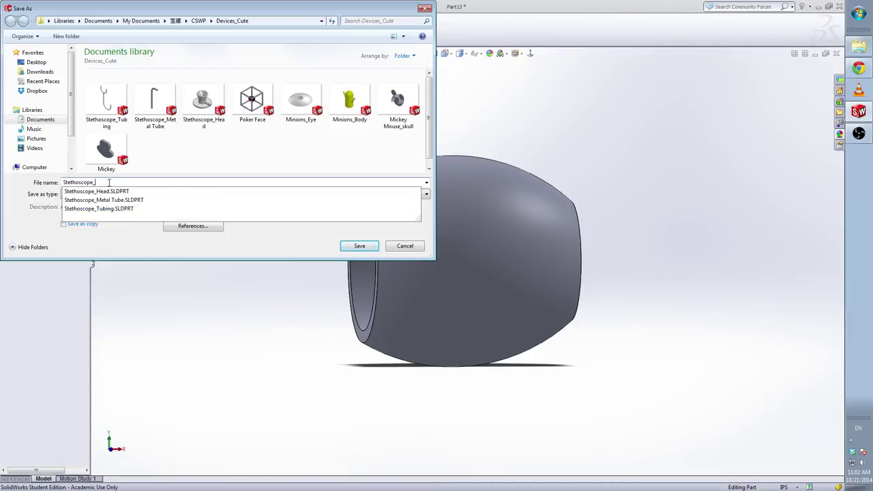
pyautogui.write('Ear Piece')
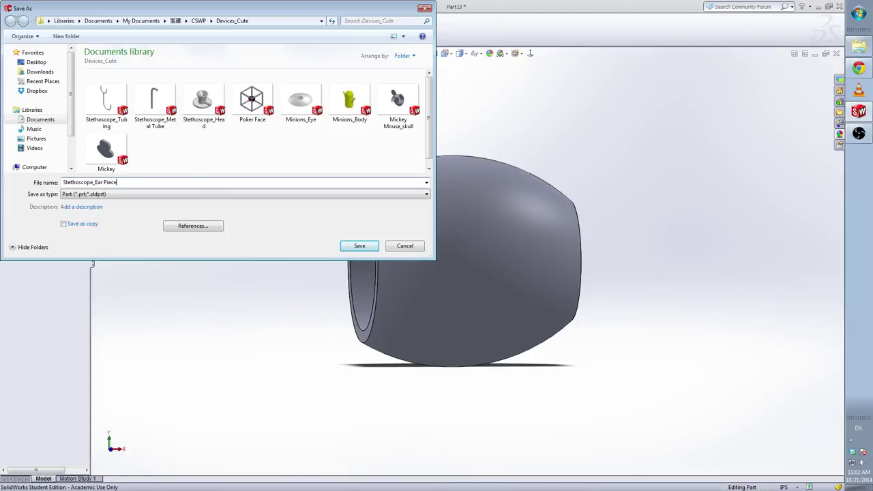
pyautogui.click(359, 246)
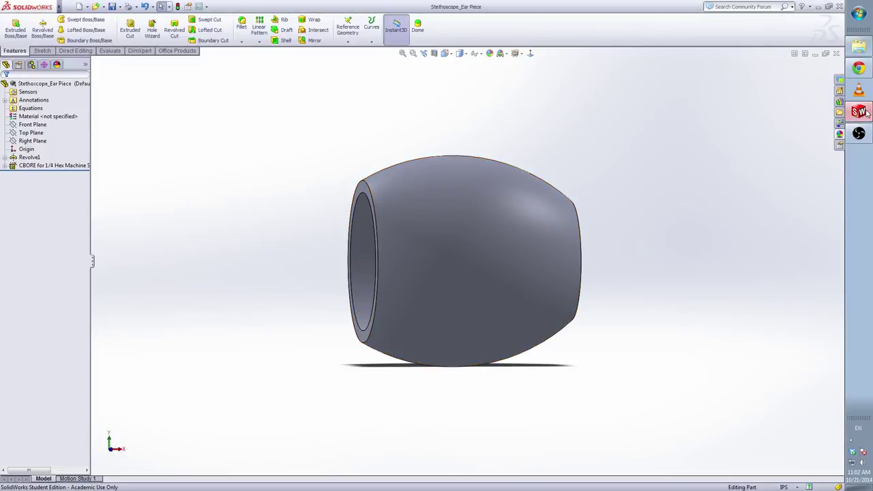
# - Color the entire ear piece part white with RGB 255, 255, 255 and save it
pyautogui.rightClick(48, 83)
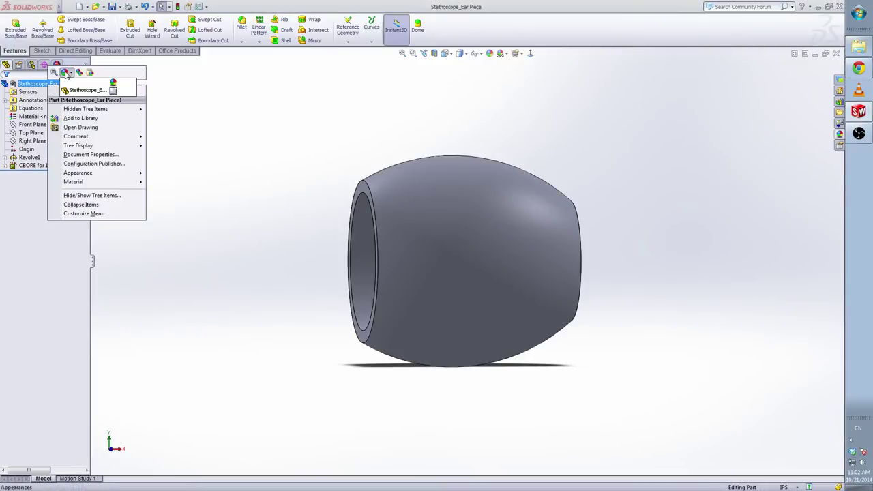
pyautogui.click(88, 90)
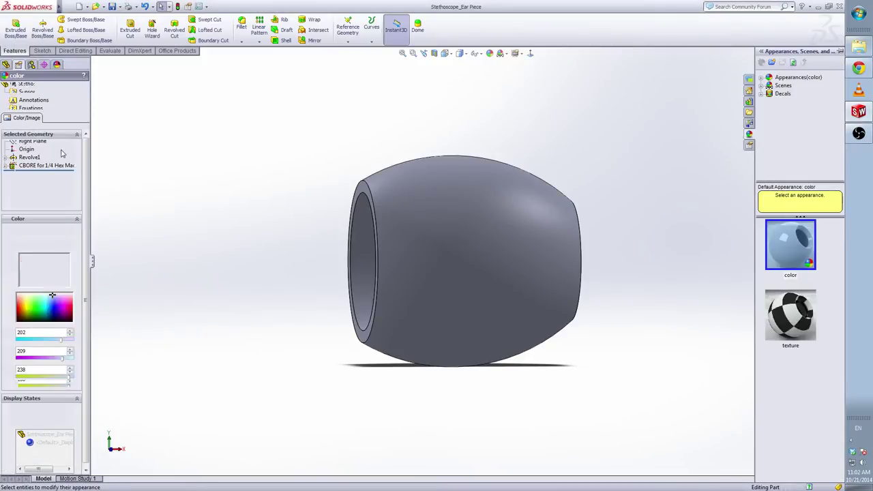
pyautogui.click(60, 263)
pyautogui.click(65, 258)
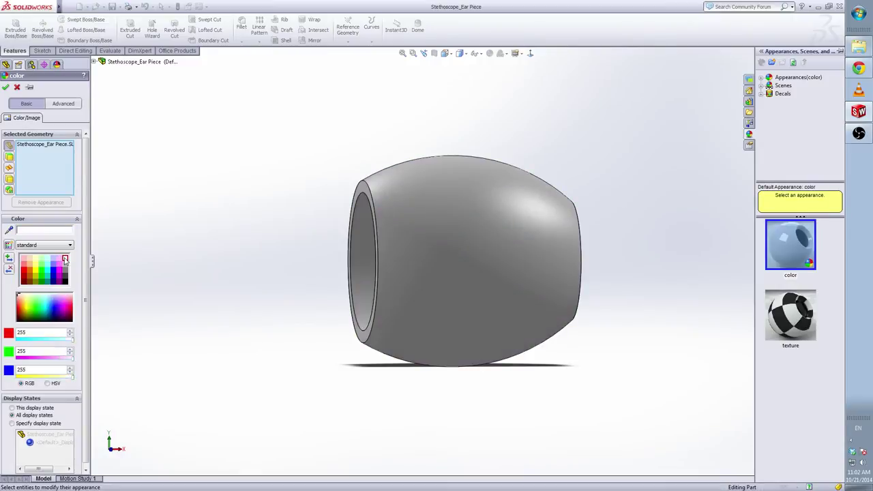
pyautogui.click(6, 88)
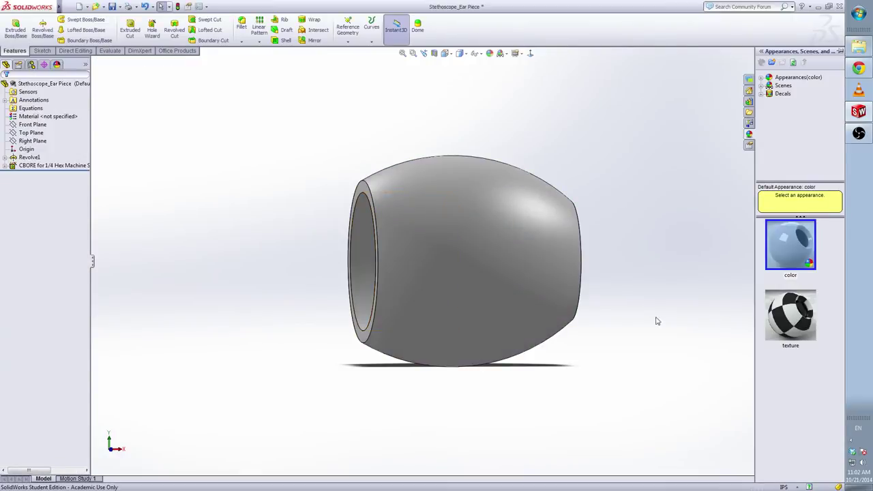
pyautogui.hotkey('ctrl', '7')
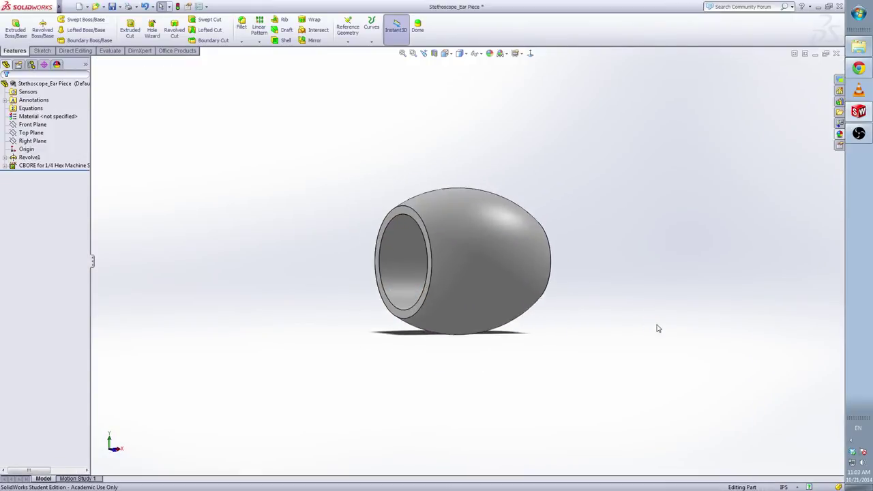
pyautogui.click(112, 7)
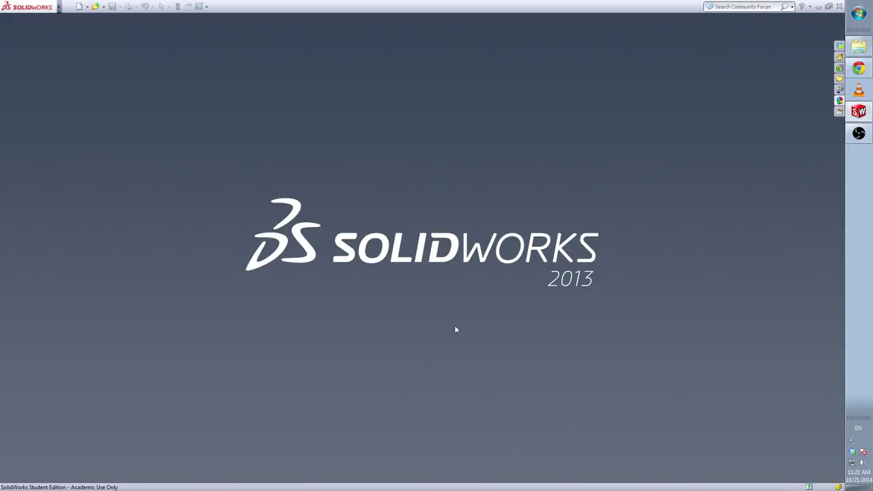
# - Create a new part from the PART-IN-ANSI template and open a sketch on the Front Plane
pyautogui.click(79, 6)
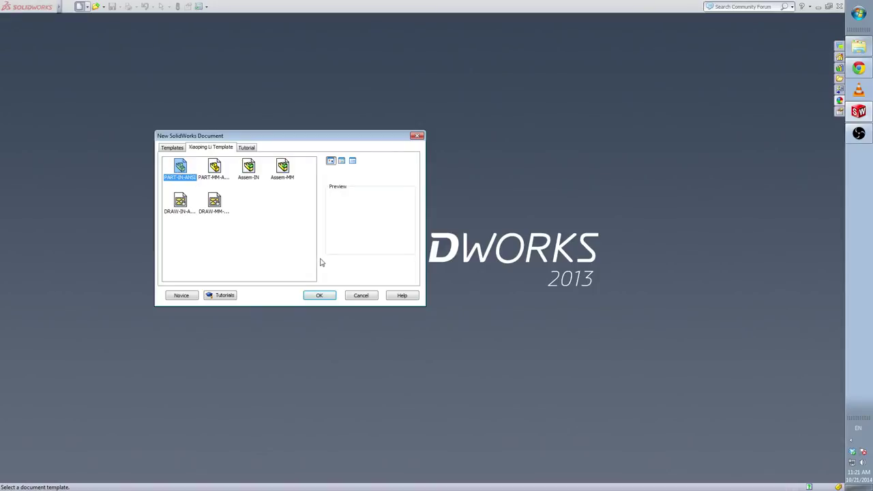
pyautogui.click(320, 301)
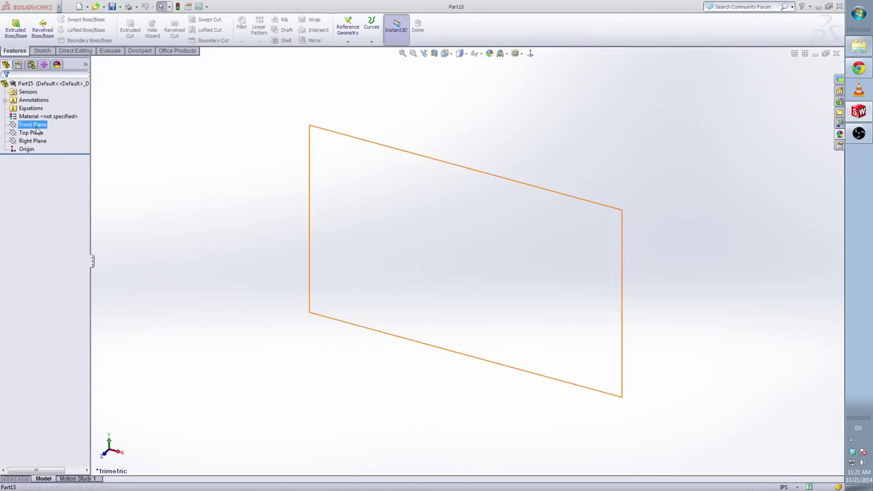
pyautogui.click(37, 125)
pyautogui.click(48, 114)
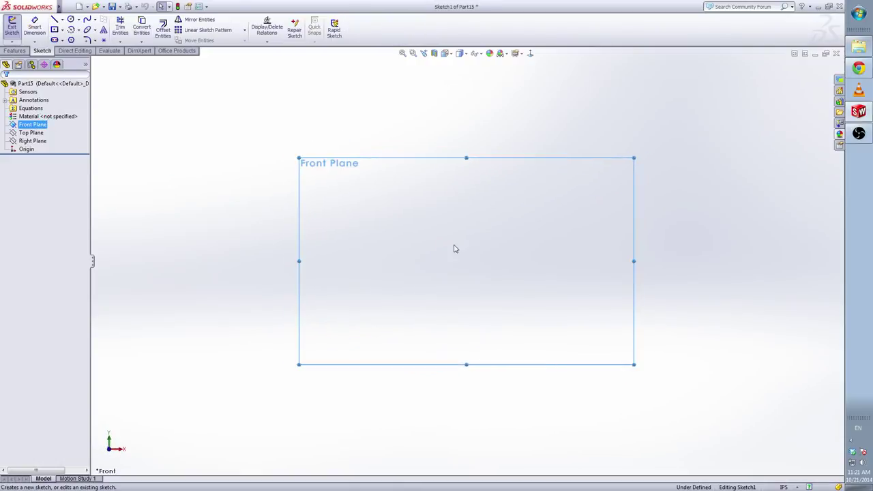
# - Draw a vertical line about 2.72 in long upward from the origin
pyautogui.rightClick(500, 251)
pyautogui.click(521, 216)
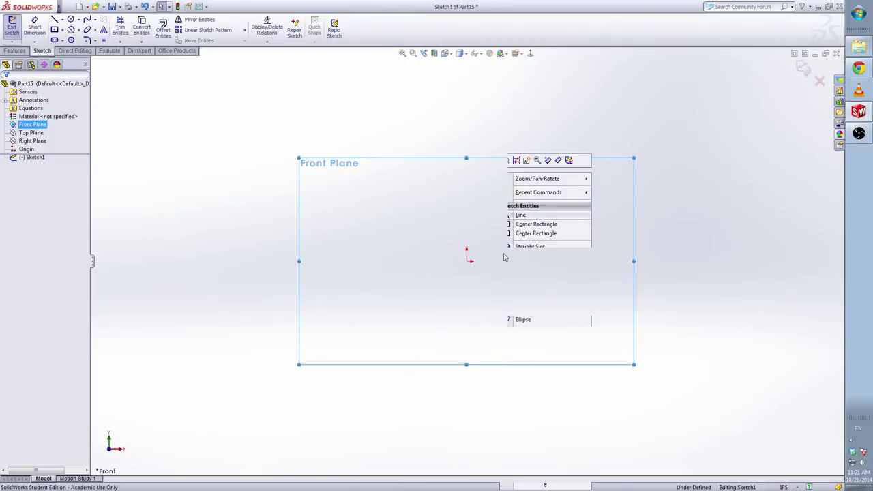
pyautogui.click(467, 260)
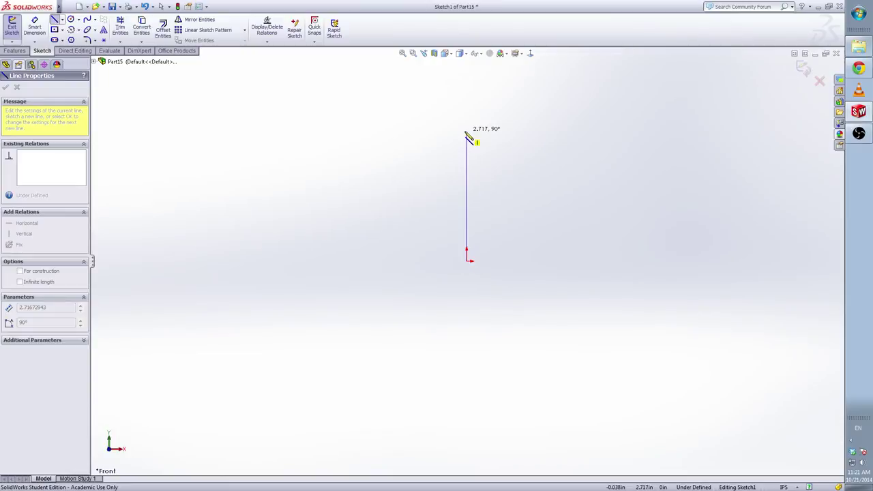
pyautogui.click(468, 133)
# - Add a 90° tangent arc with a radius of about 0.5 in, curving toward +X from the vertical line's upper end
pyautogui.rightClick(468, 133)
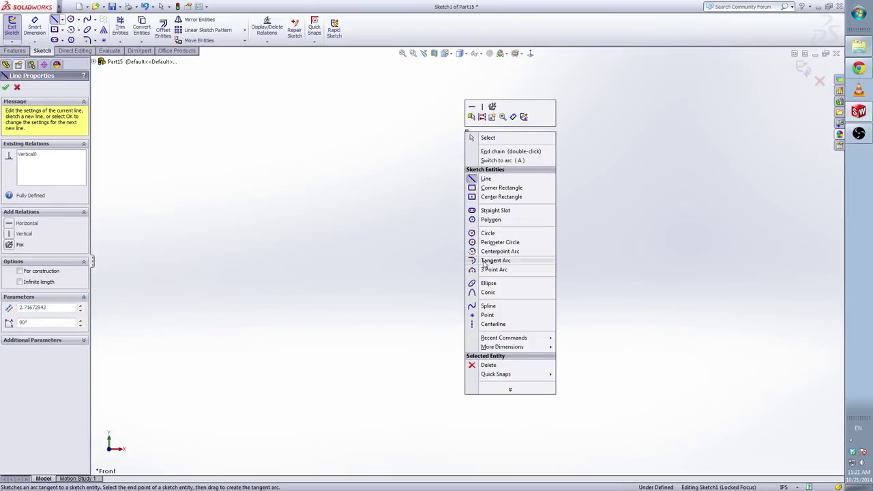
pyautogui.press('Escape')
pyautogui.press('a')
pyautogui.scroll(-3, 464, 218)
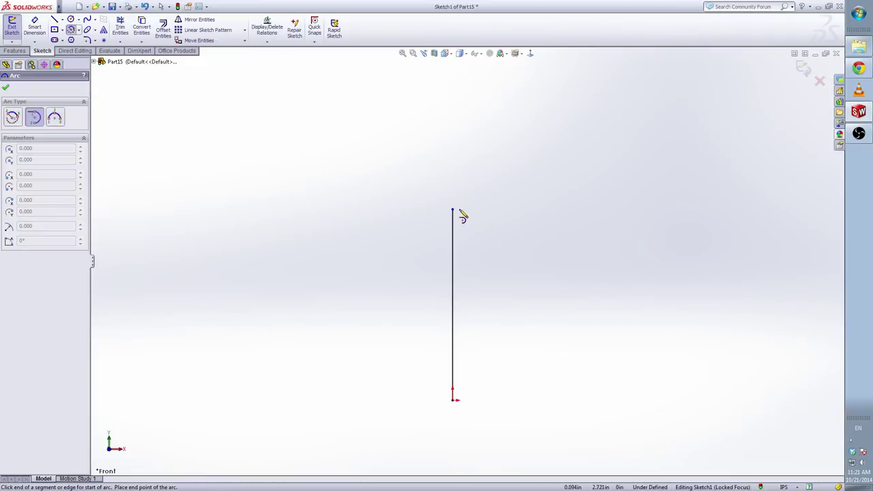
pyautogui.click(453, 210)
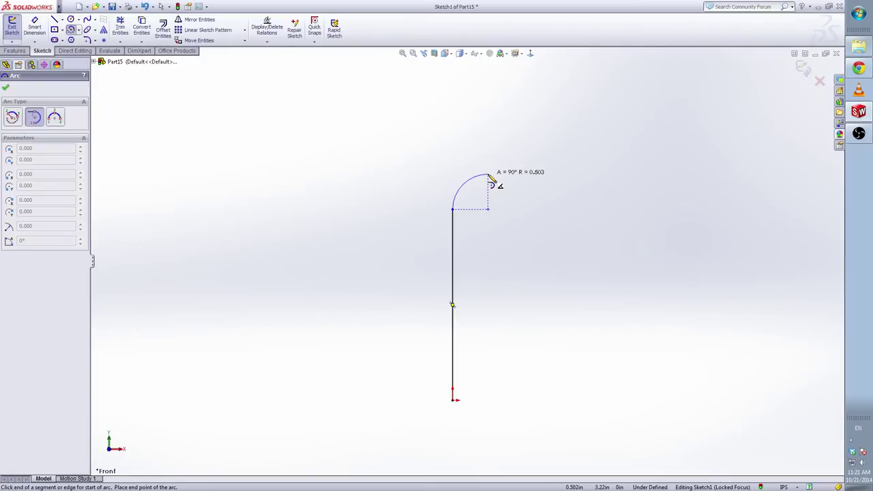
pyautogui.click(489, 175)
# - Draw a horizontal line about 0.75 in long toward +X from the arc's free end, tangent to the arc
pyautogui.rightClick(492, 179)
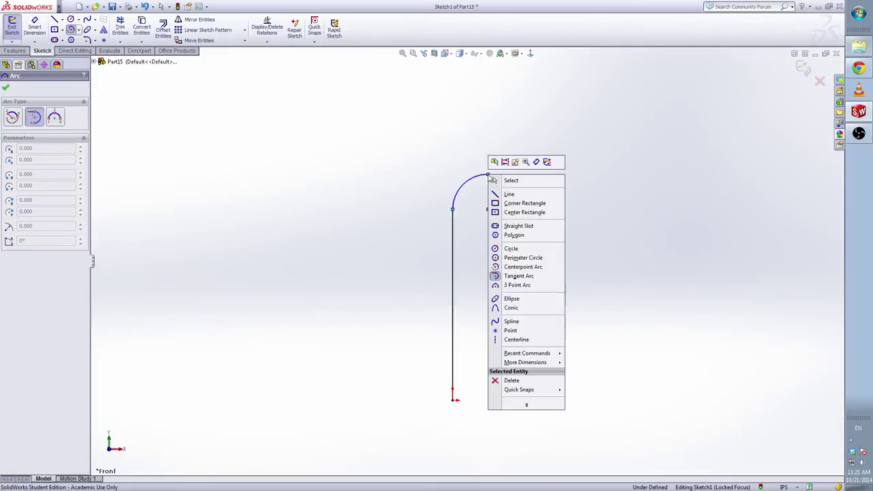
pyautogui.click(507, 195)
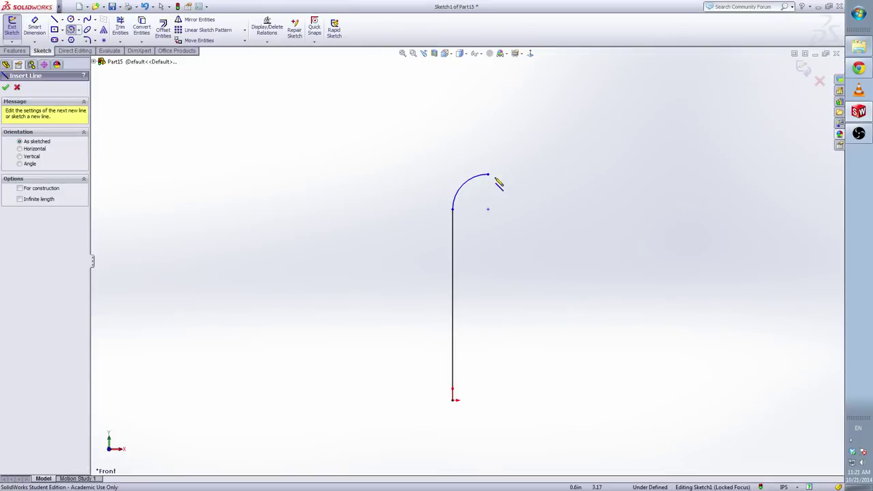
pyautogui.click(490, 176)
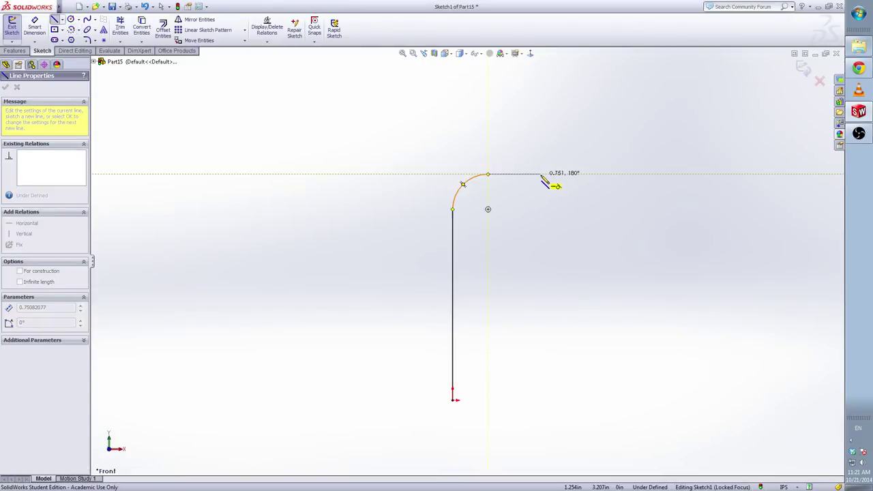
pyautogui.click(542, 175)
# - Dimension the vertical line's length as 3.25 in
pyautogui.rightClick(541, 175)
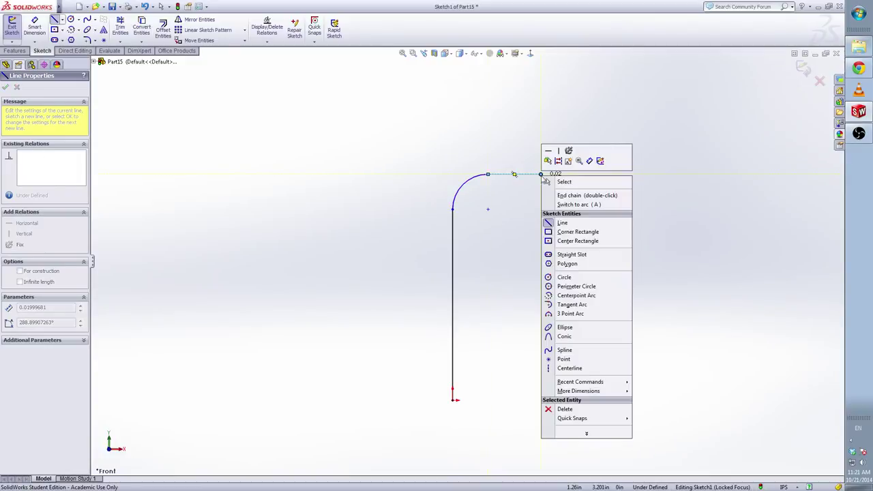
pyautogui.click(591, 163)
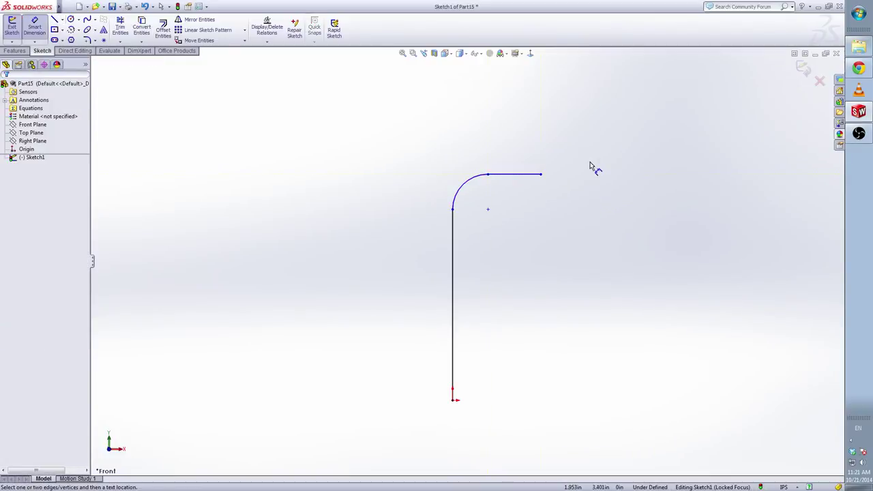
pyautogui.click(442, 315)
pyautogui.click(396, 315)
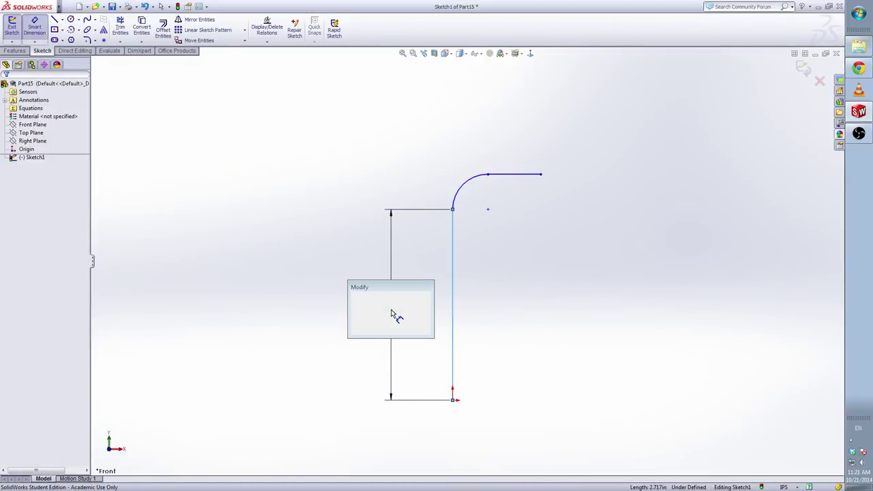
pyautogui.write('3.25')
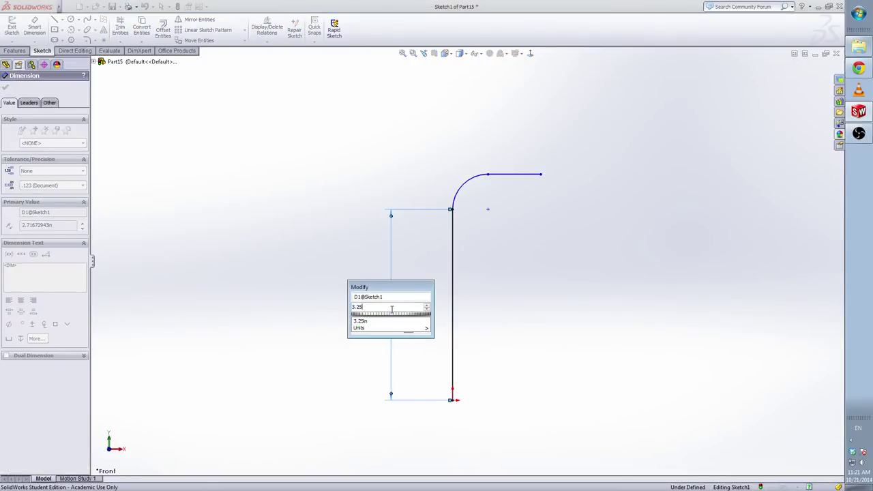
pyautogui.press('Return')
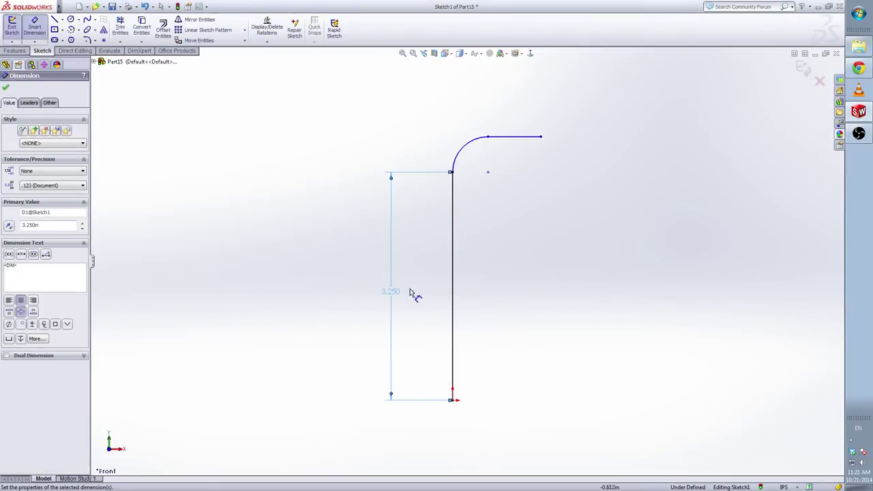
# - Dimension the tangent arc's radius as 0.75 in
pyautogui.click(460, 149)
pyautogui.click(421, 136)
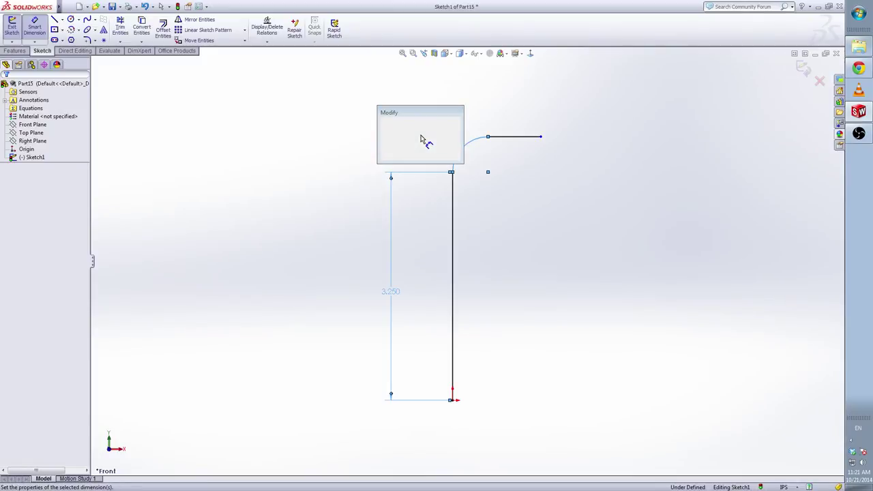
pyautogui.write('.75')
pyautogui.press('Return')
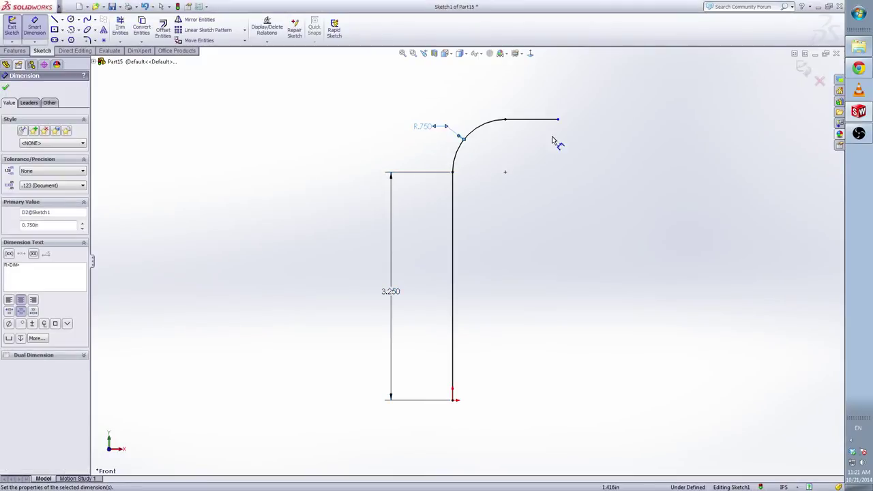
# - Dimension the upper horizontal line's length as 0.5 in
pyautogui.click(534, 119)
pyautogui.click(534, 117)
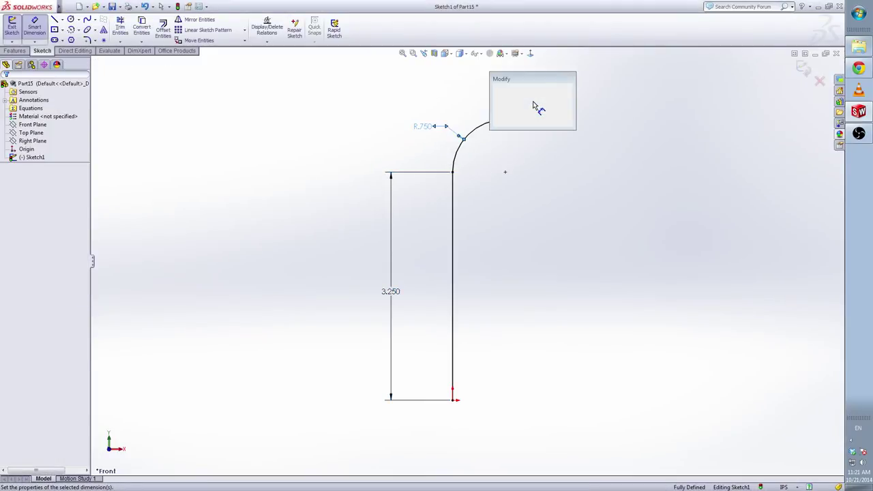
pyautogui.write('.5')
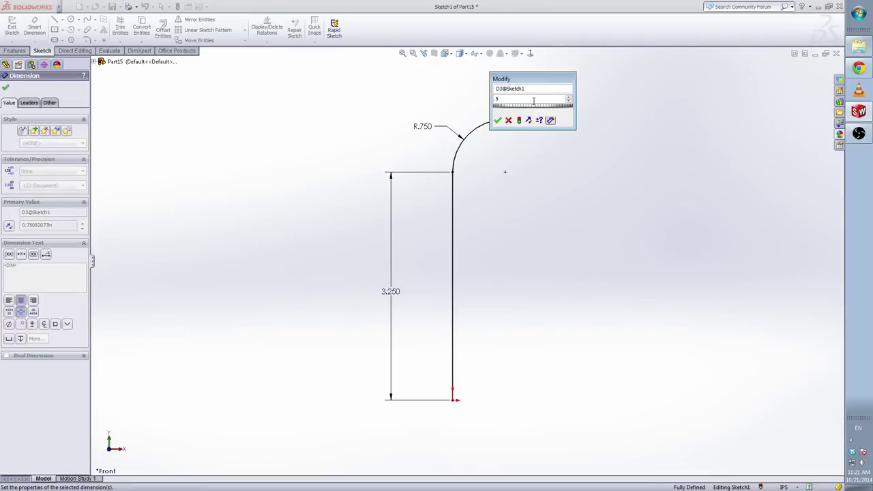
pyautogui.press('Return')
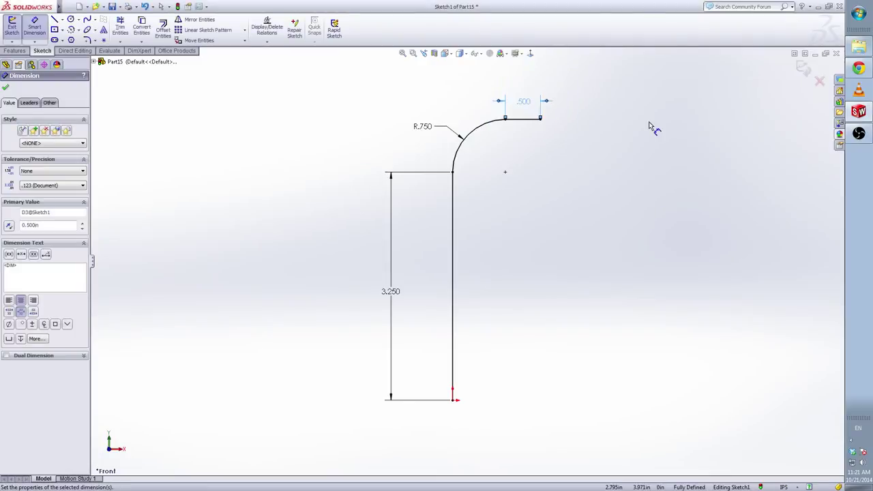
# - Exit the finished line-and-arc sketch and rename it Path
pyautogui.click(804, 69)
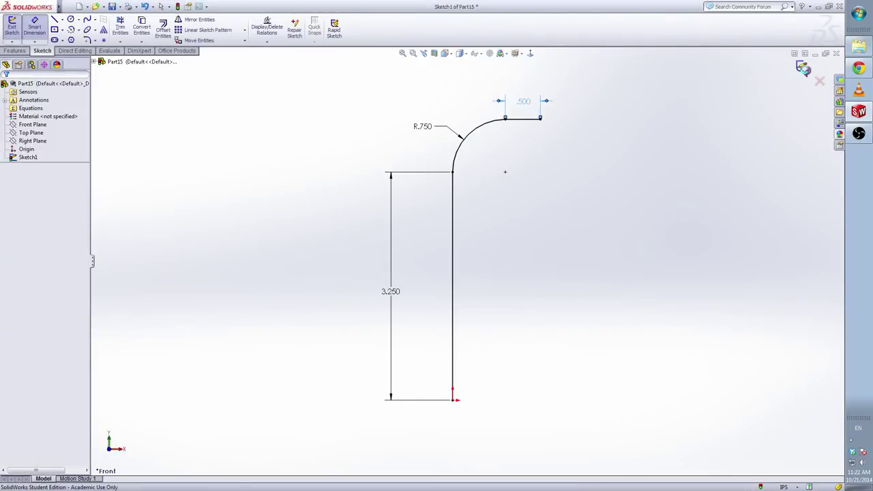
pyautogui.click(28, 158)
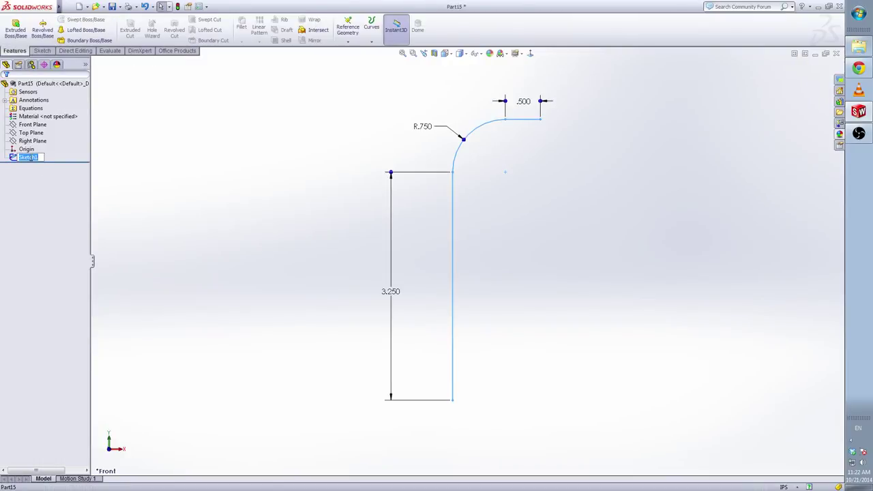
pyautogui.write('Path')
pyautogui.press('Return')
# - Open a sketch on the Top Plane and draw a circle about 0.22 in in diameter centered on the origin
pyautogui.click(31, 134)
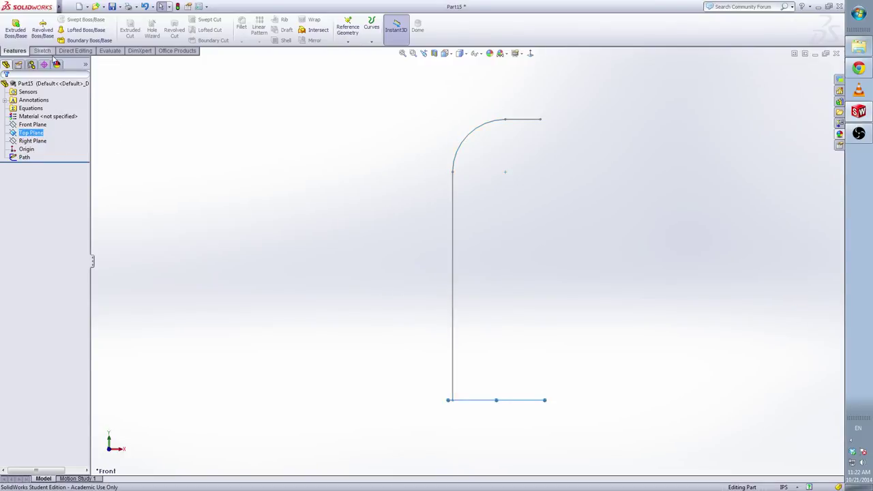
pyautogui.rightClick(34, 135)
pyautogui.click(43, 122)
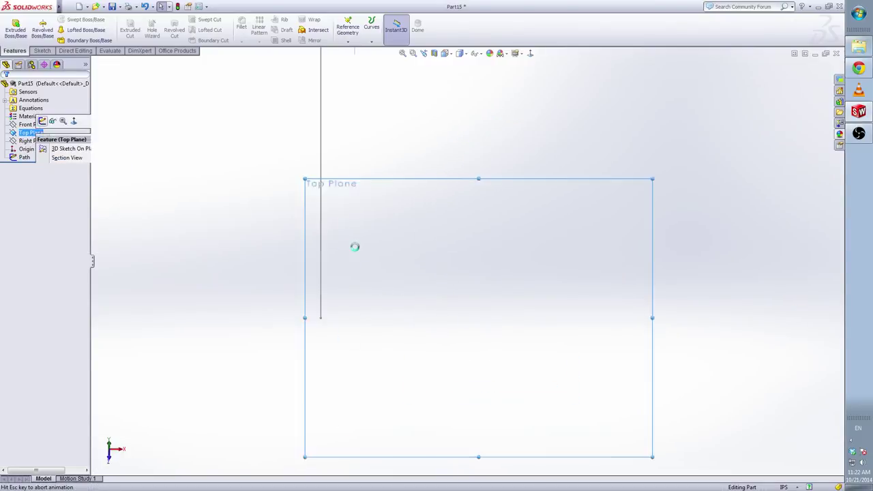
pyautogui.rightClick(317, 293)
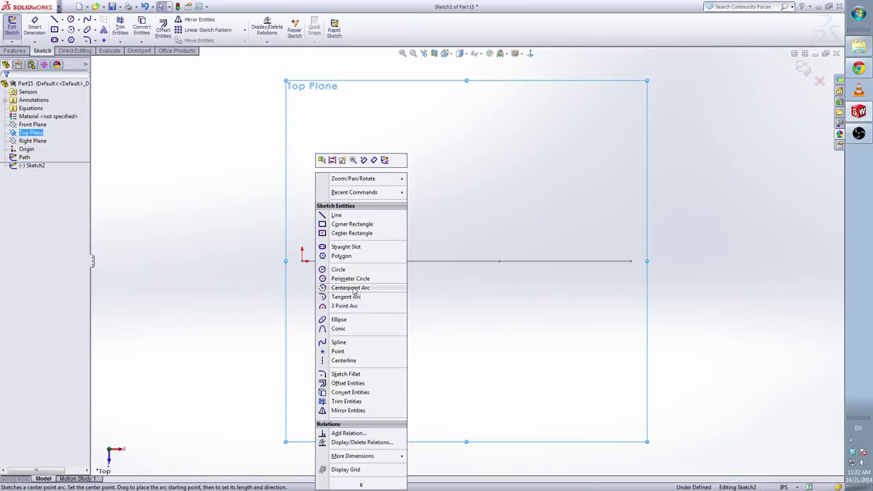
pyautogui.click(327, 271)
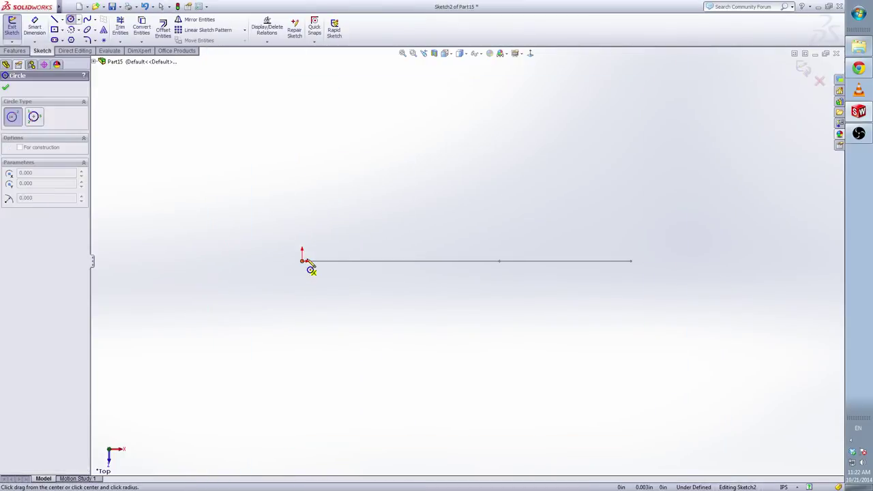
pyautogui.click(302, 260)
pyautogui.click(331, 256)
# - Dimension the circle's diameter as 0.23 in
pyautogui.rightClick(331, 256)
pyautogui.click(397, 228)
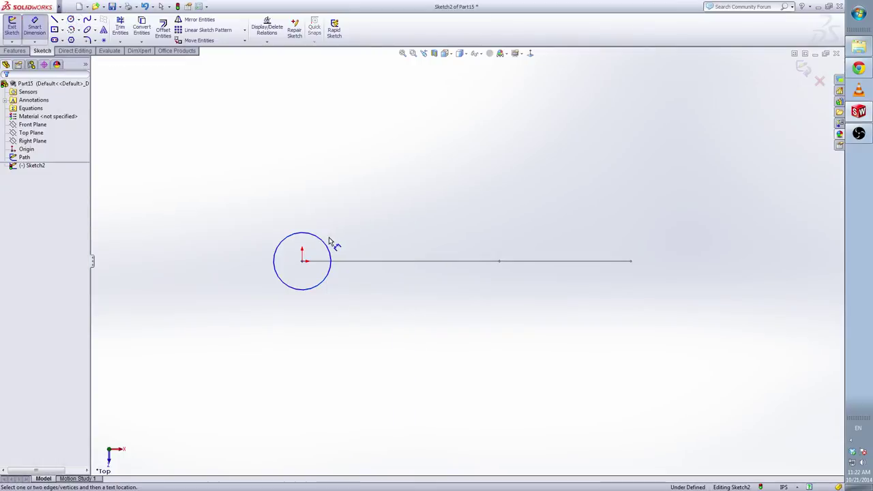
pyautogui.click(327, 246)
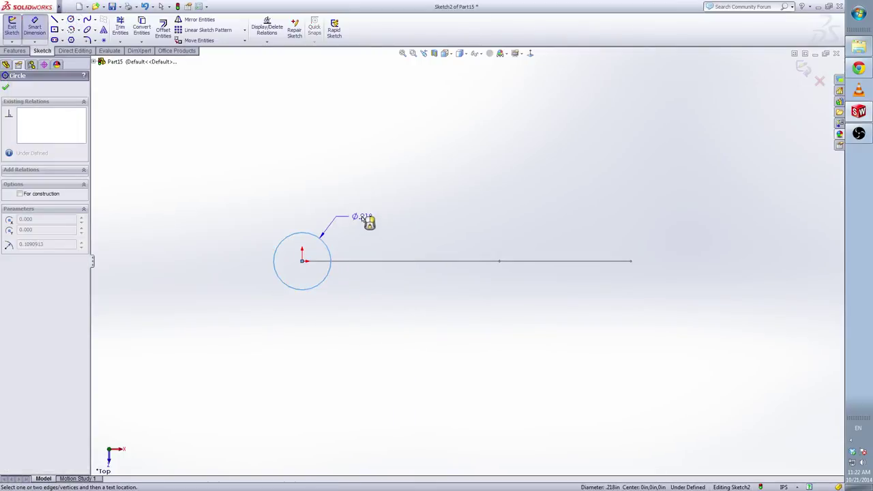
pyautogui.click(366, 222)
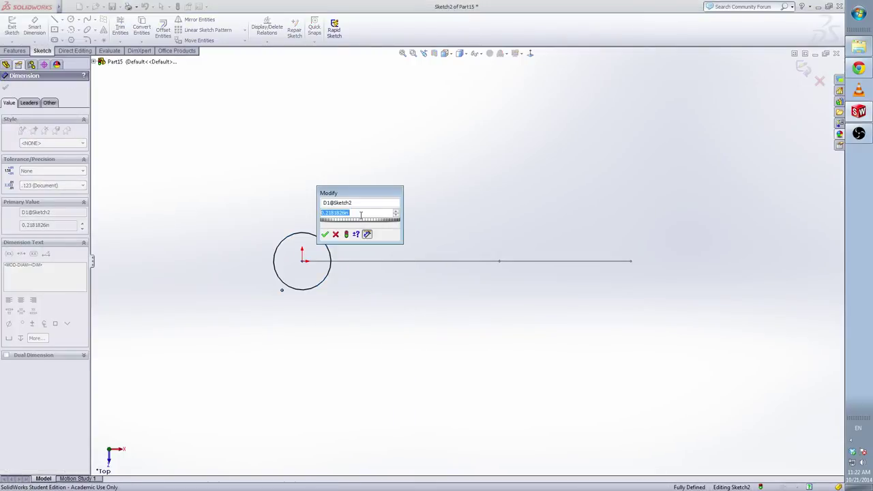
pyautogui.write('.23')
pyautogui.press('Return')
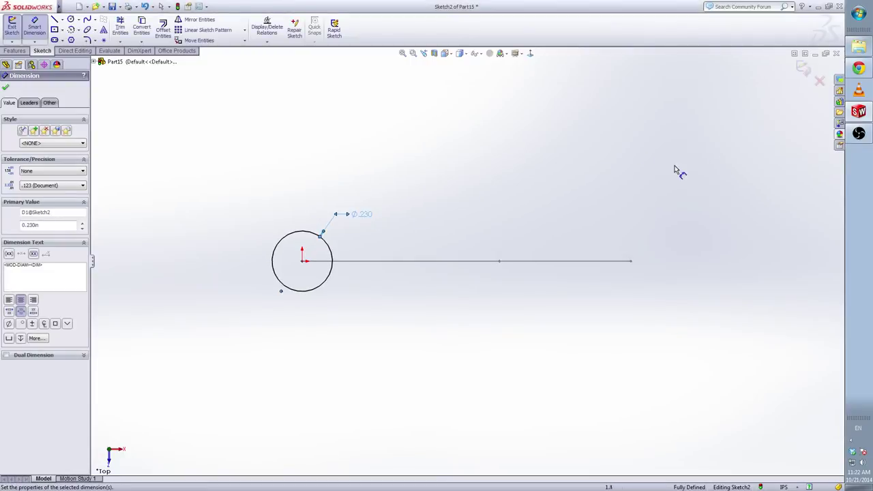
pyautogui.rightClick(660, 186)
pyautogui.click(659, 184)
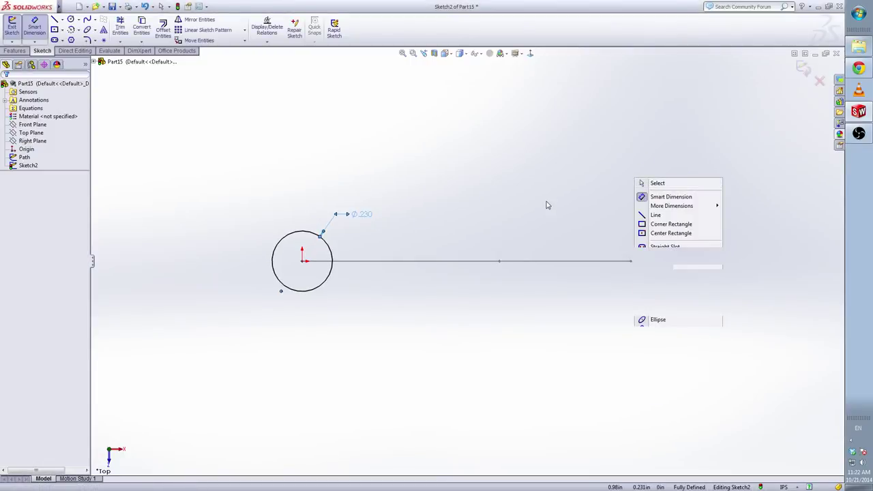
# - Add a Pierce relation between the circle's center point and the vertical line of the Path sketch
pyautogui.click(303, 200)
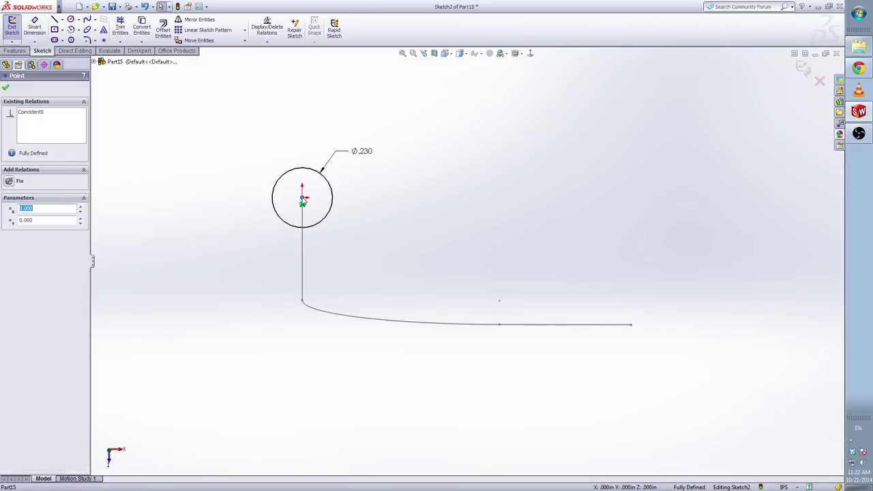
pyautogui.keyDown('ctrl'); pyautogui.click(304, 259); pyautogui.keyUp('ctrl')
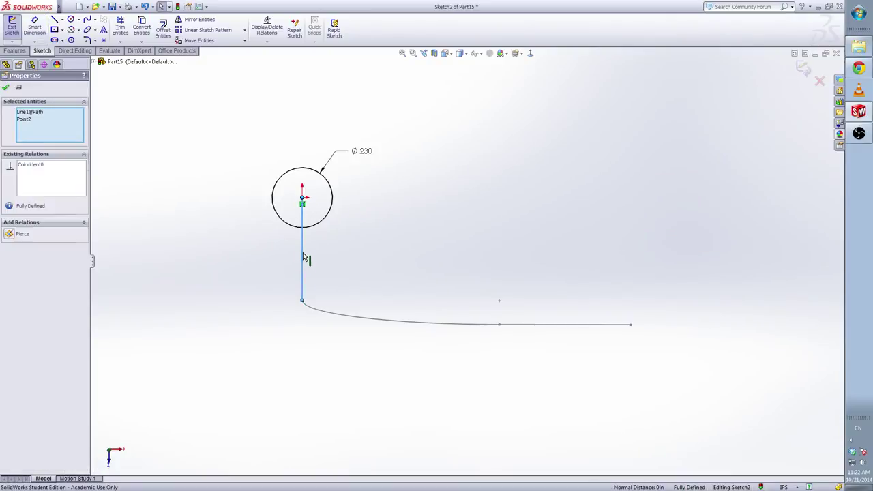
pyautogui.click(11, 234)
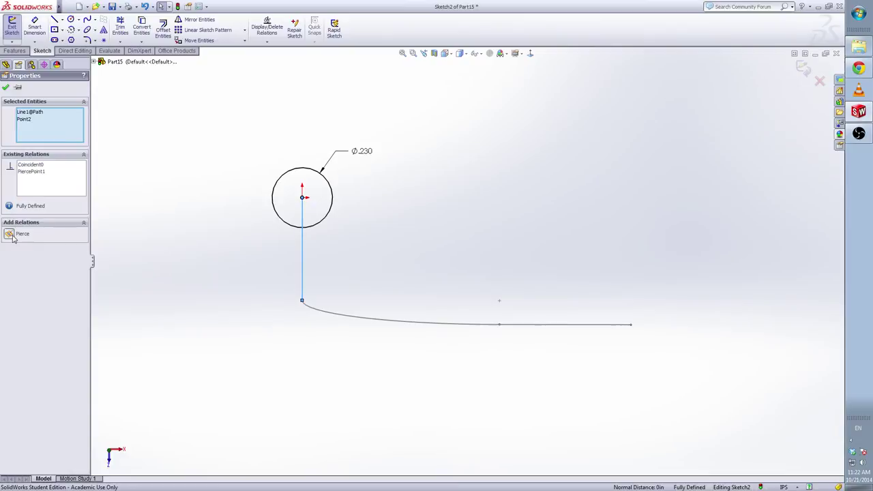
pyautogui.click(6, 88)
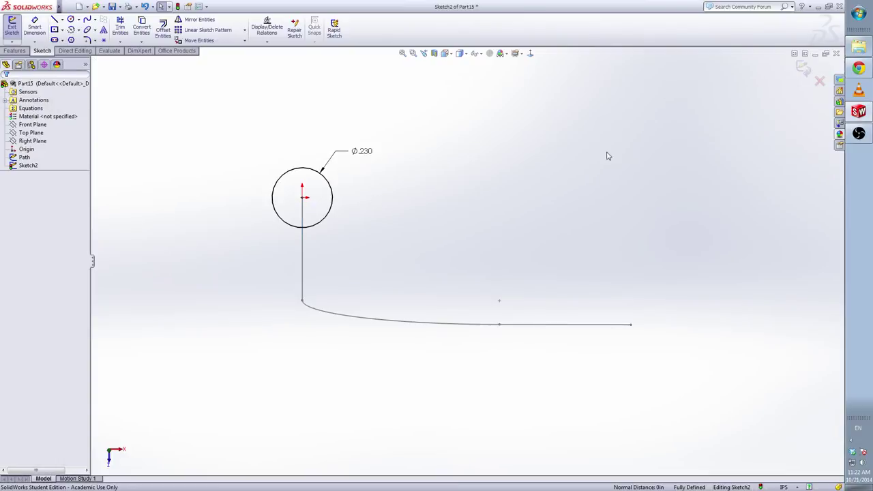
# - Exit the circle sketch and rename it Profile
pyautogui.click(802, 69)
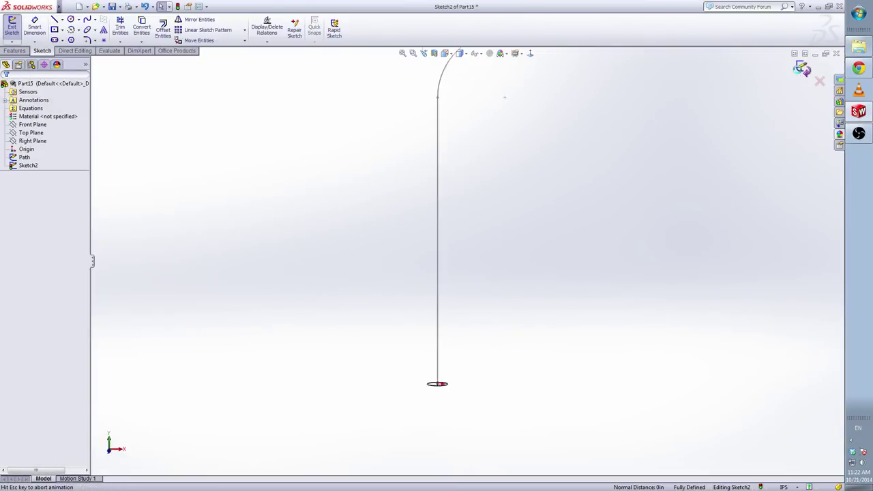
pyautogui.hotkey('ctrl', 'b')
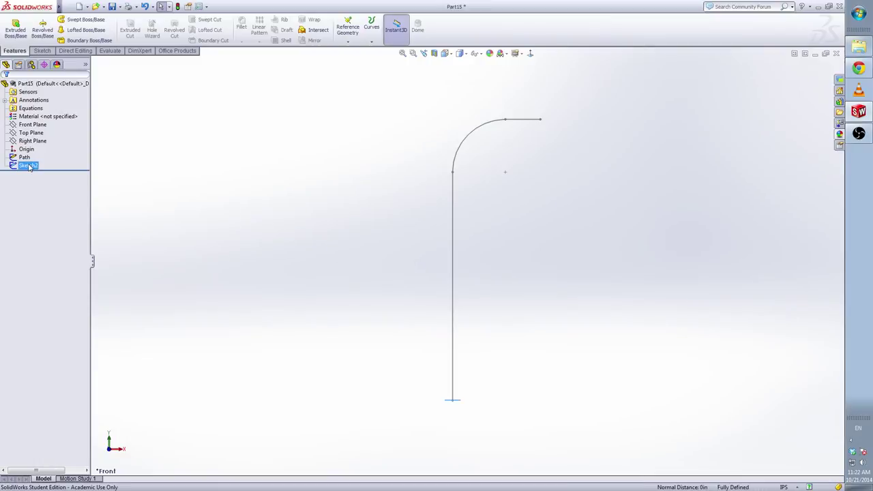
pyautogui.click(29, 166)
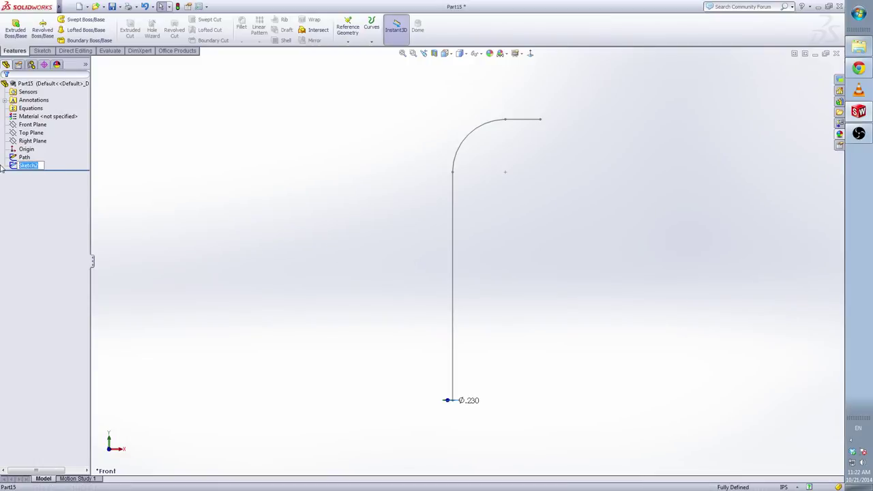
pyautogui.write('Profile')
pyautogui.press('Return')
# - Create a swept boss using the Profile sketch as the section and the Path sketch as the path
pyautogui.click(82, 19)
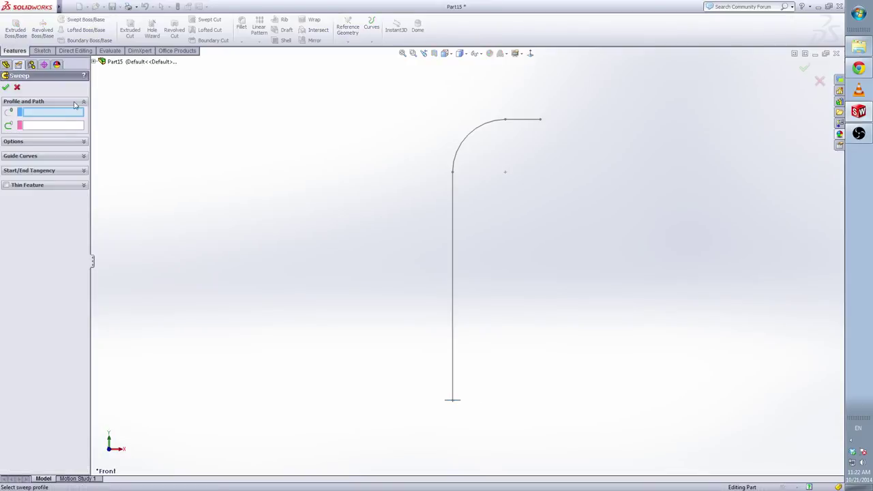
pyautogui.click(93, 61)
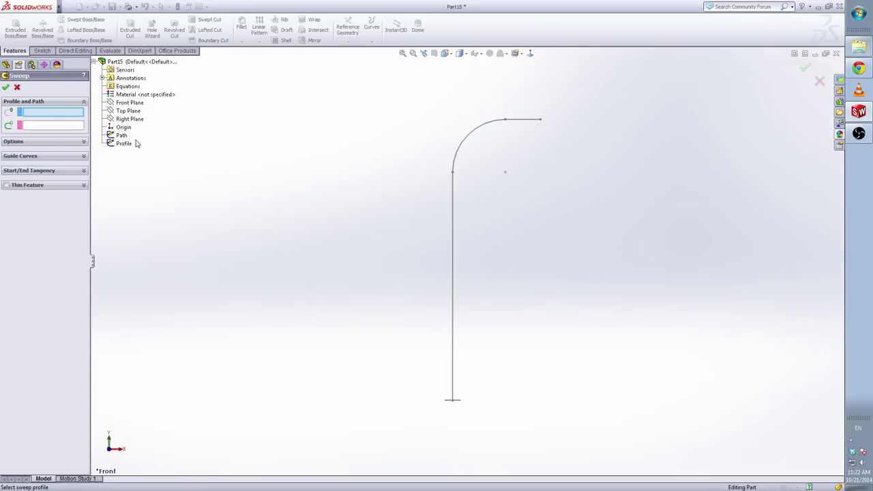
pyautogui.click(127, 144)
pyautogui.click(124, 136)
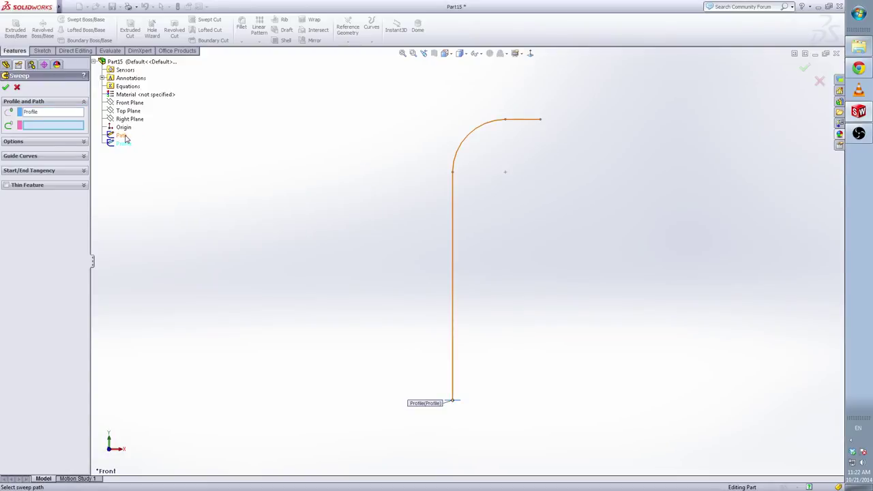
pyautogui.click(5, 87)
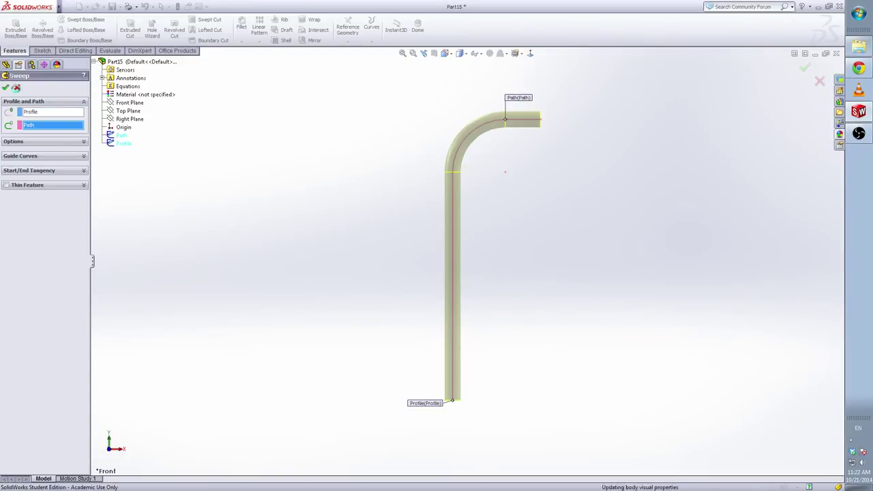
# - Change the whole part's appearance color to white from the standard swatches
pyautogui.rightClick(52, 85)
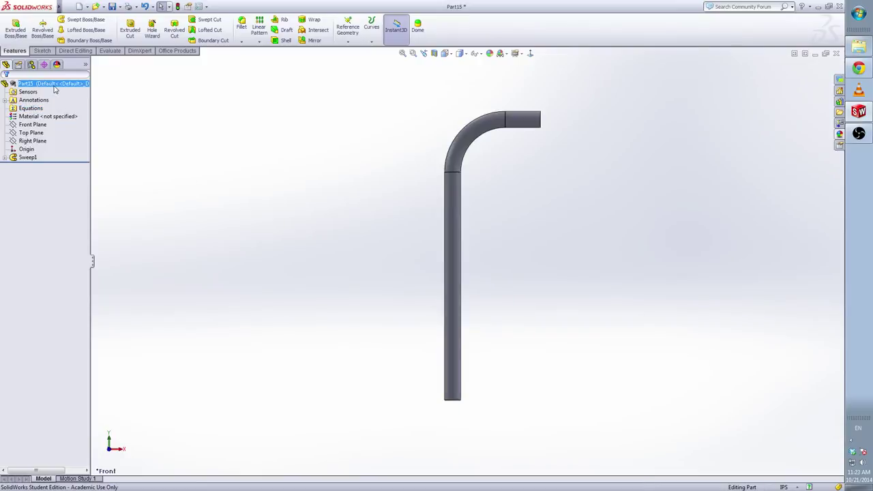
pyautogui.moveTo(71, 76)
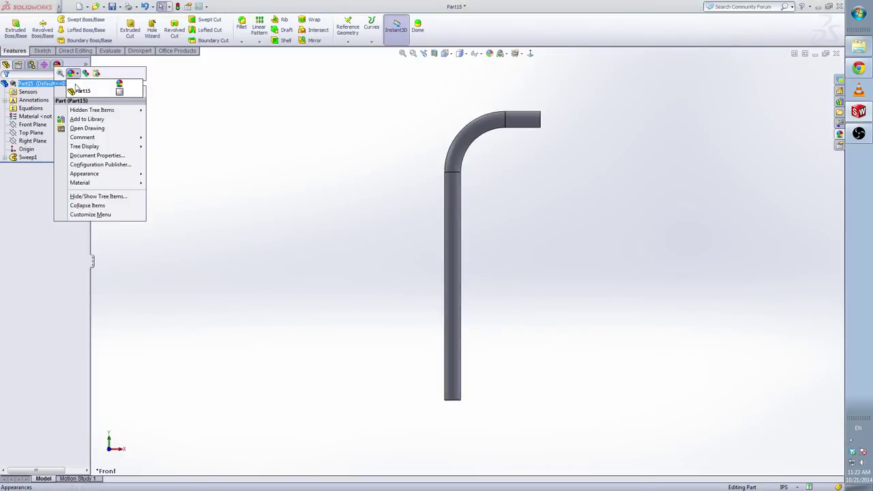
pyautogui.click(80, 91)
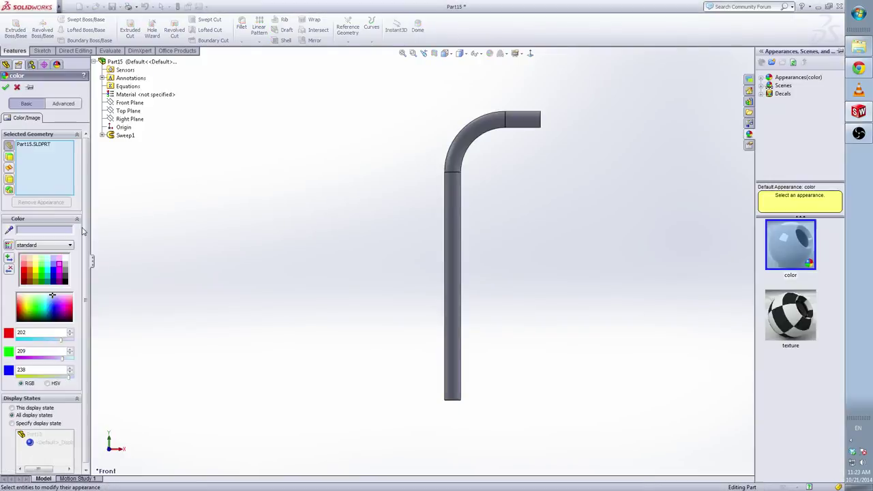
pyautogui.click(65, 258)
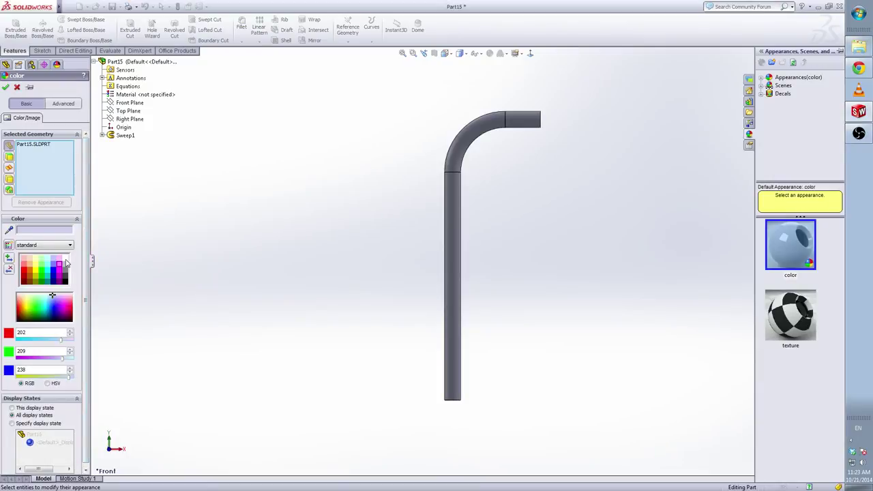
pyautogui.click(5, 87)
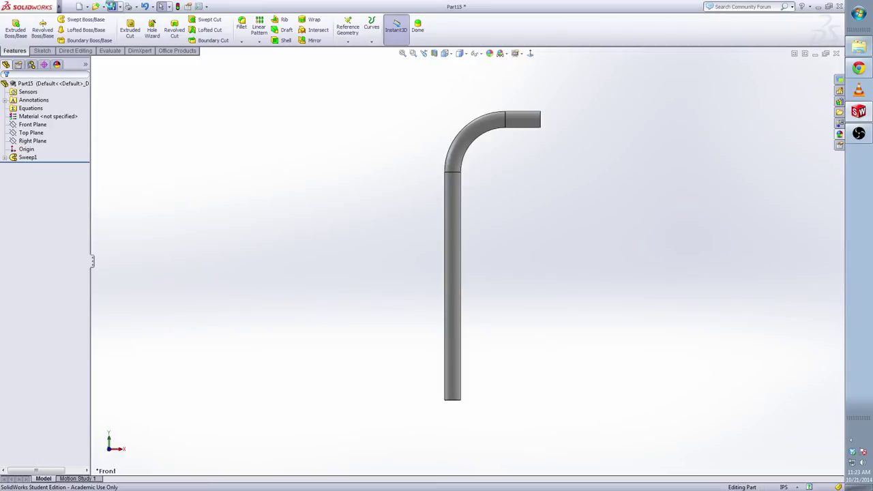
# - Save the part in the Devices_Cute folder as Stethoscope_Metal Tube, replacing the existing file of that name
pyautogui.hotkey('ctrl', 's')
pyautogui.click(155, 102)
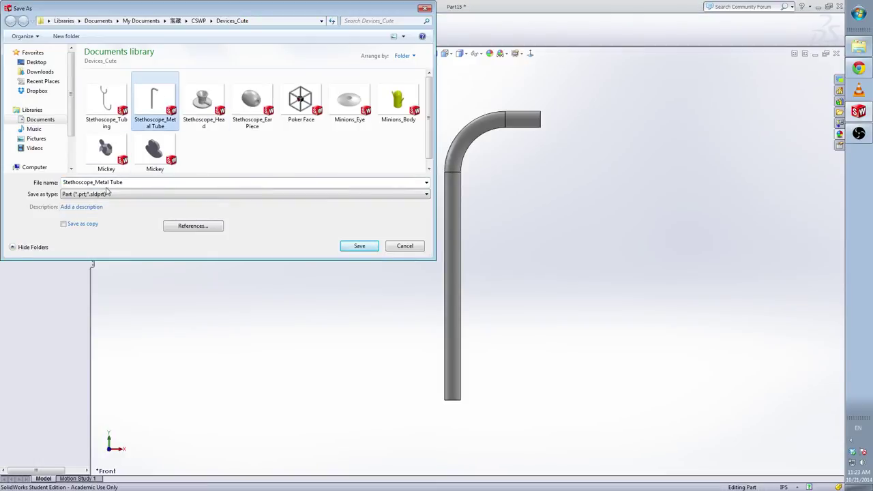
pyautogui.click(364, 247)
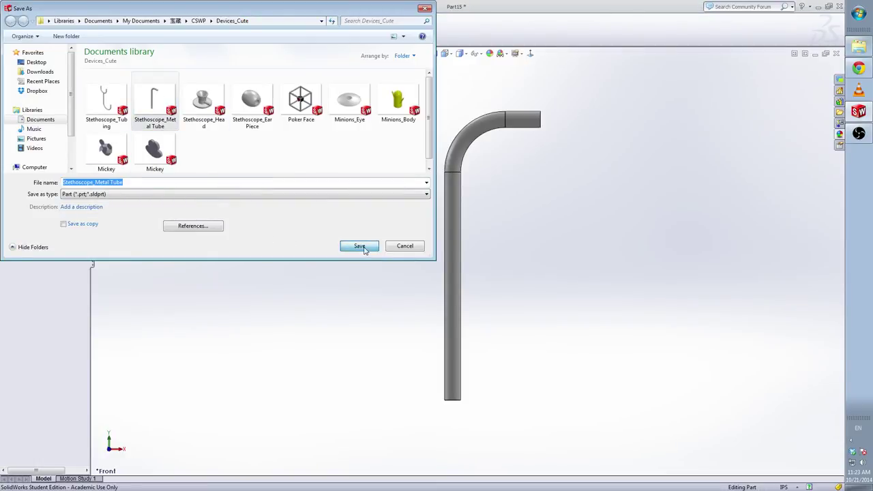
pyautogui.click(449, 253)
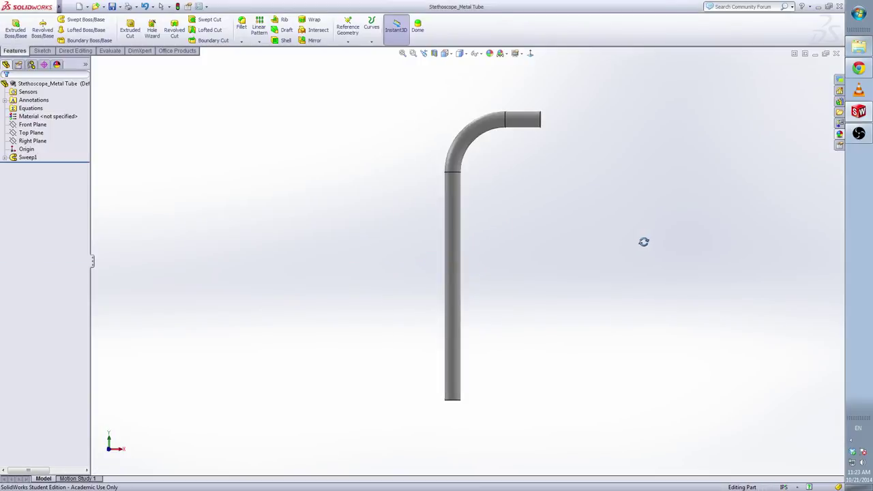
pyautogui.moveTo(644, 241); pyautogui.dragTo(605, 245, button='middle')
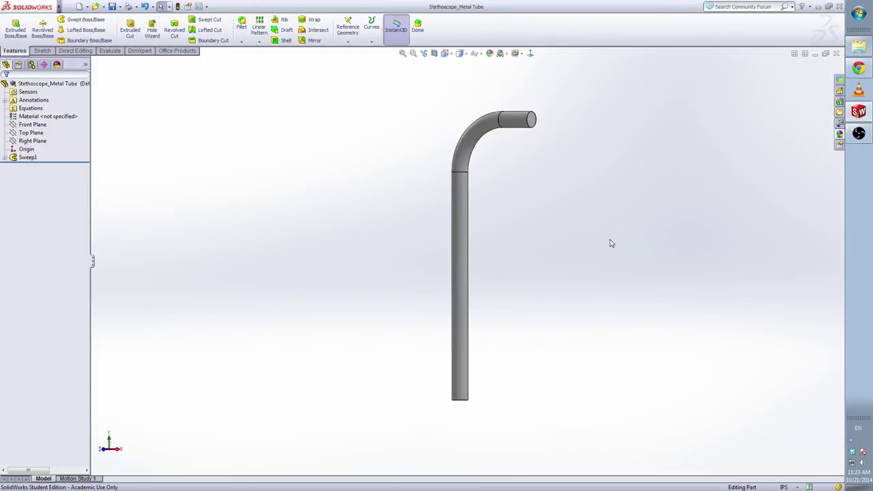